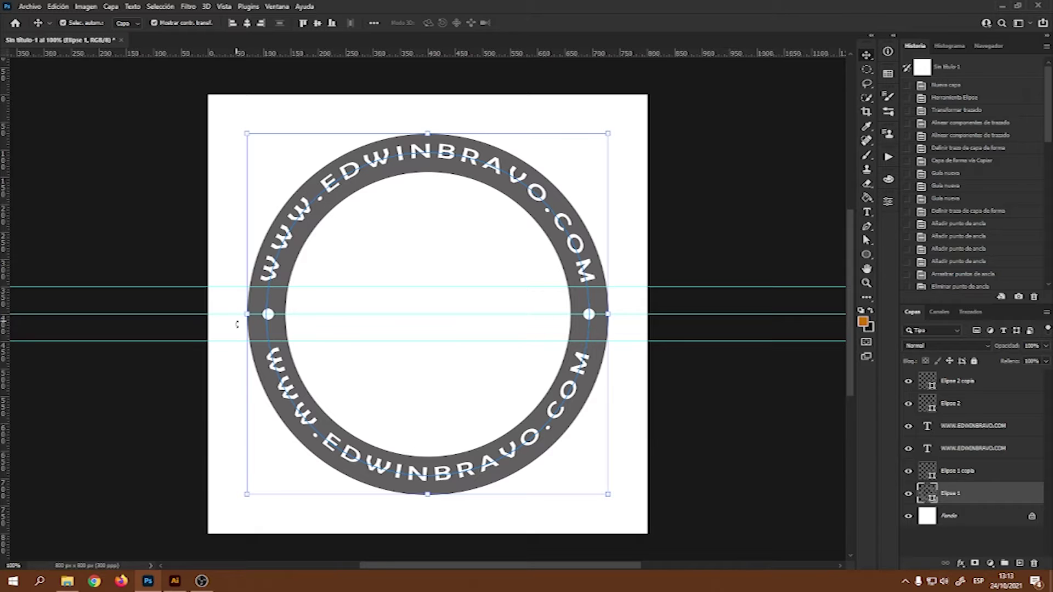
Create a new 800 x 800 px RGB document at 300 ppi with a white background and add an empty layer.
{"action": "left_click", "coordinate": [735, 381]}
{"action": "left_click", "coordinate": [32, 6]}
{"action": "left_click", "coordinate": [36, 17]}
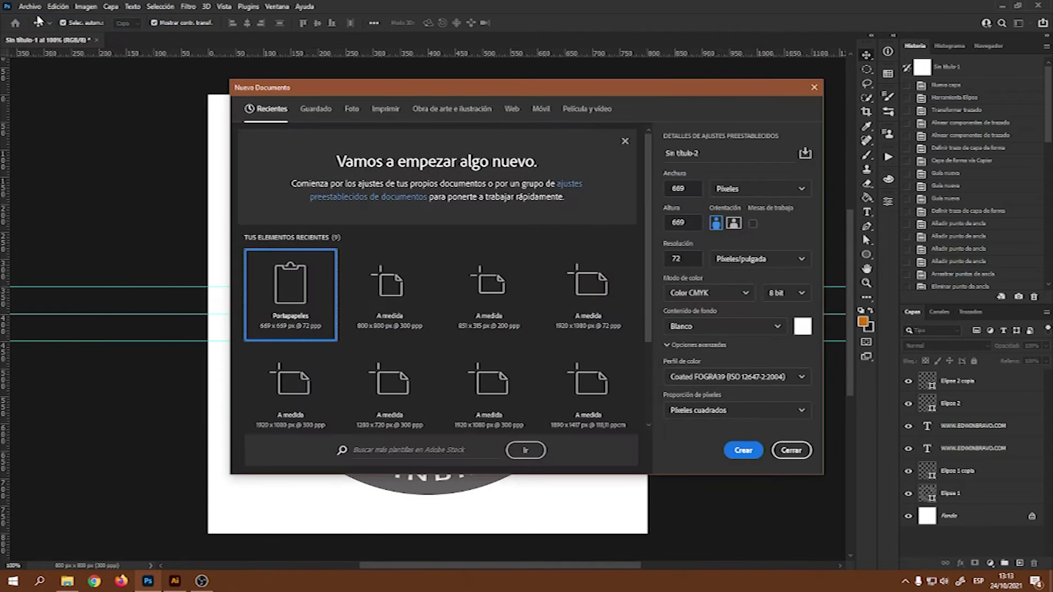
{"action": "left_click", "coordinate": [389, 301]}
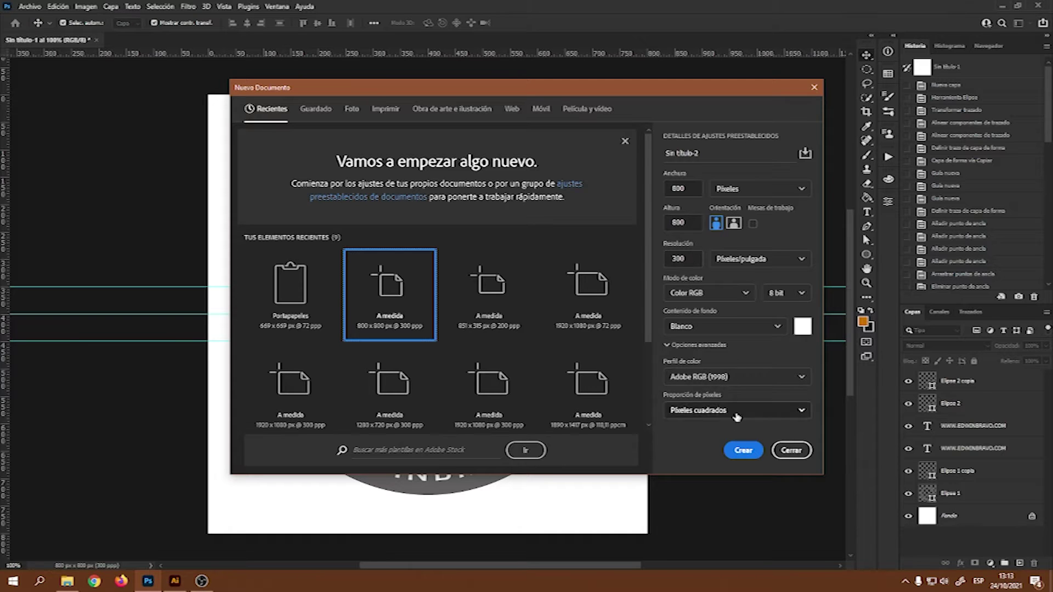
{"action": "left_click", "coordinate": [743, 450]}
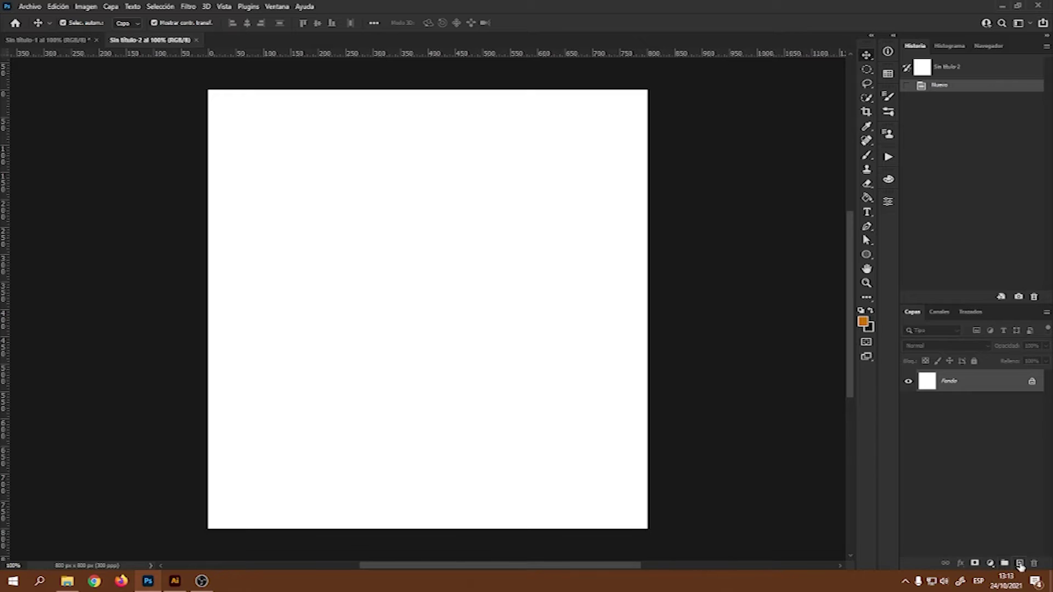
{"action": "left_click", "coordinate": [1019, 564]}
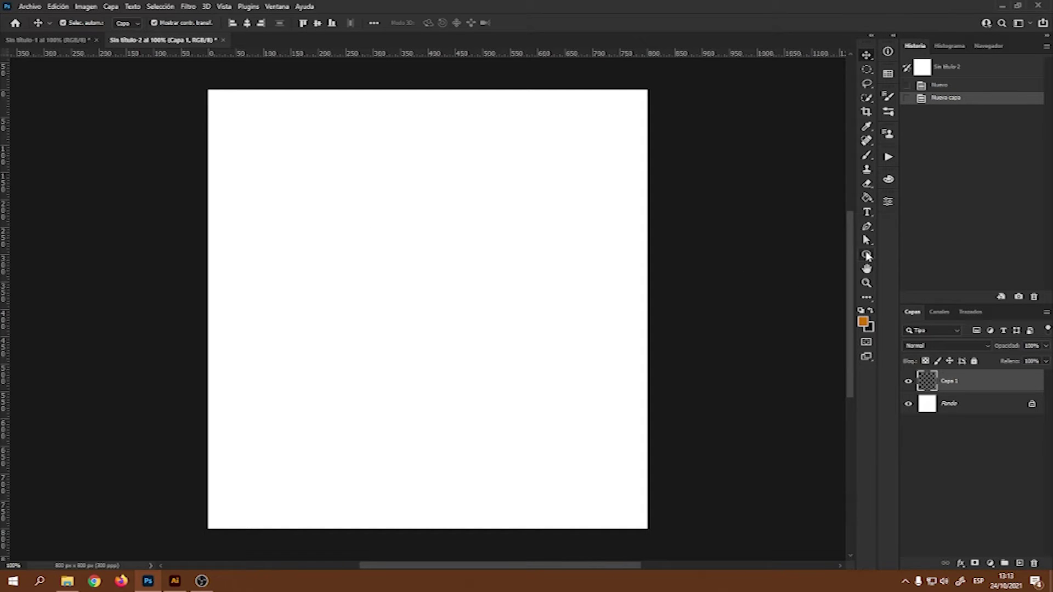
Draw a circle about 453 px wide with the Ellipse tool, using no fill and a 70 px stroke.
{"action": "left_click_drag", "start_coordinate": [867, 255], "coordinate": [892, 279]}
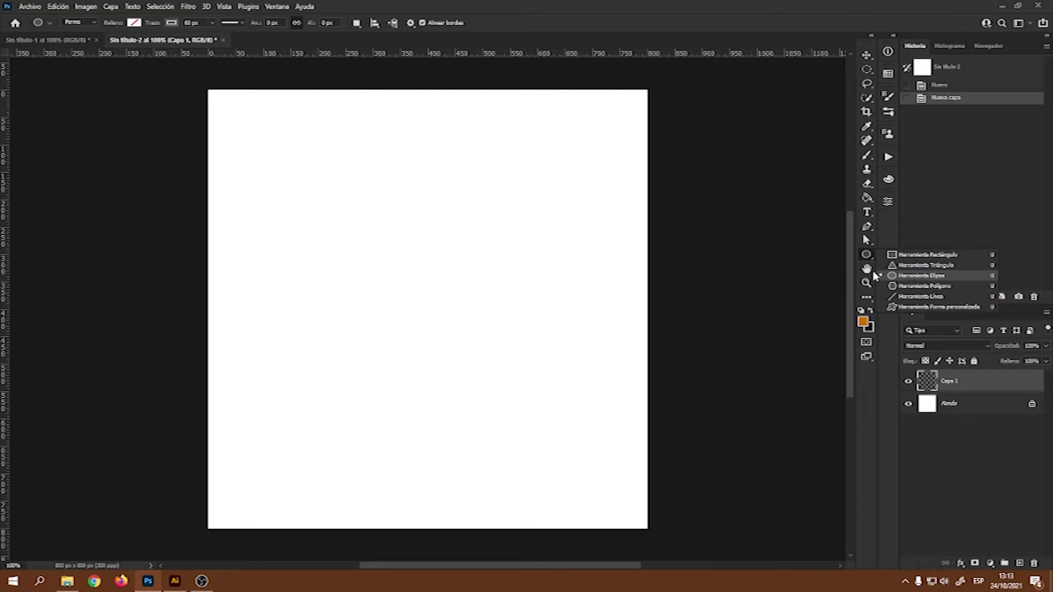
{"action": "left_click", "coordinate": [132, 24]}
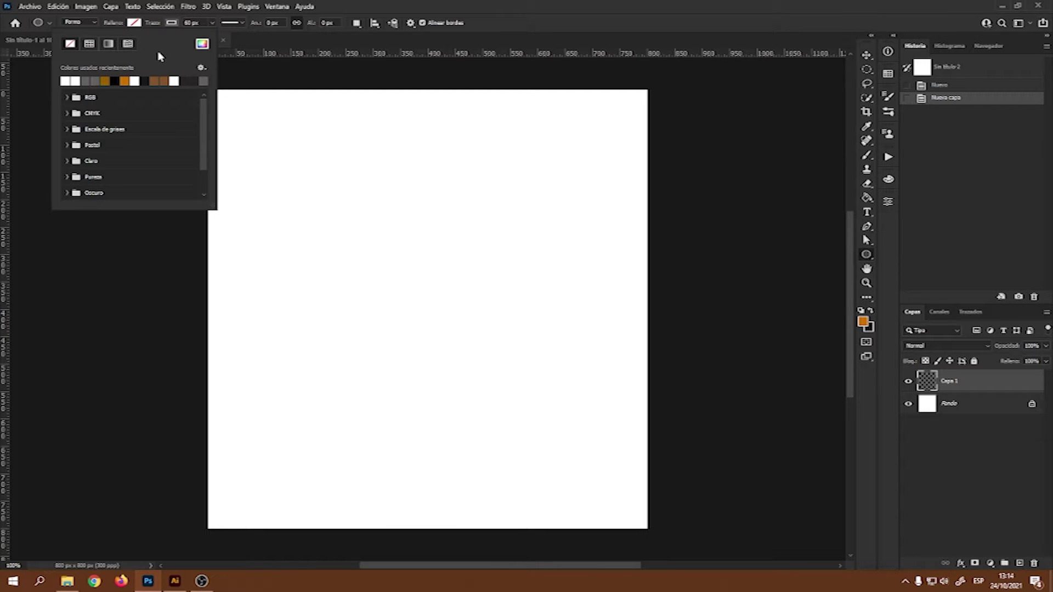
{"action": "left_click", "coordinate": [188, 23]}
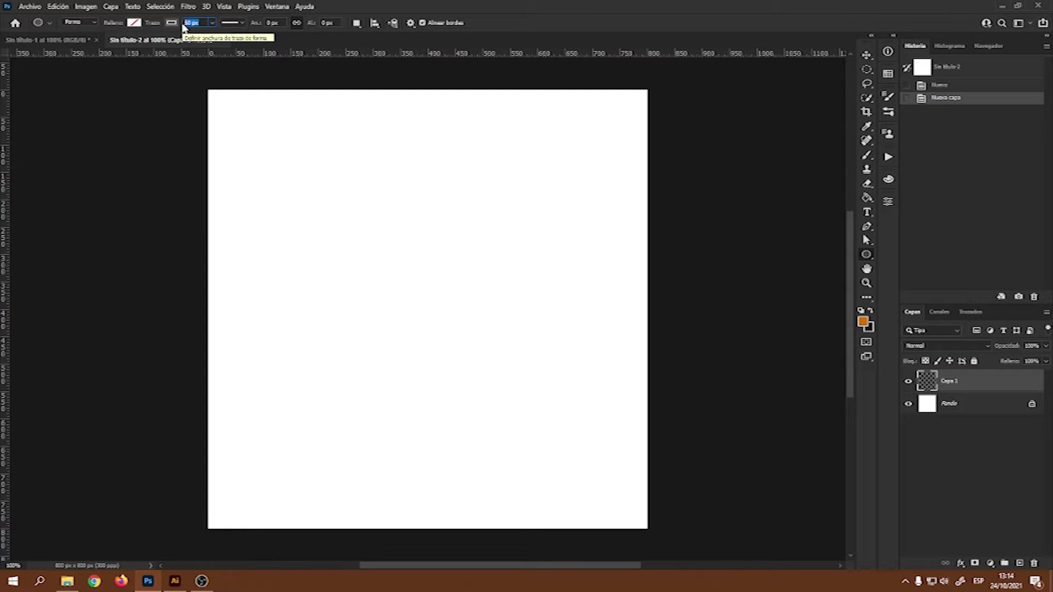
{"action": "type", "text": "1"}
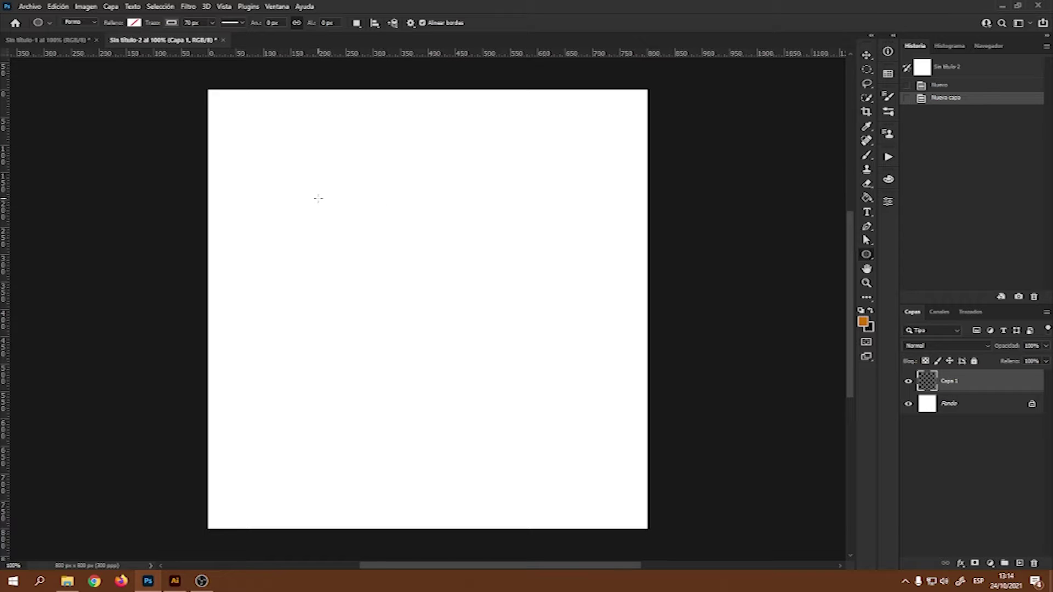
{"action": "left_click_drag", "start_coordinate": [325, 228], "coordinate": [573, 500]}
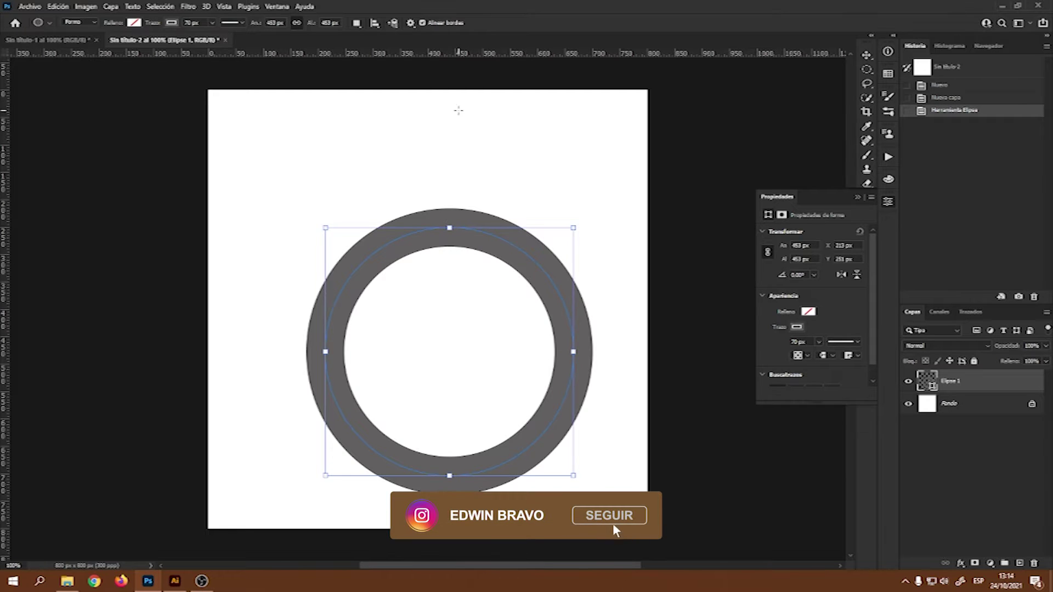
Enlarge the ring to about 556 px wide and center it horizontally and vertically on the canvas.
{"action": "left_click", "coordinate": [60, 40]}
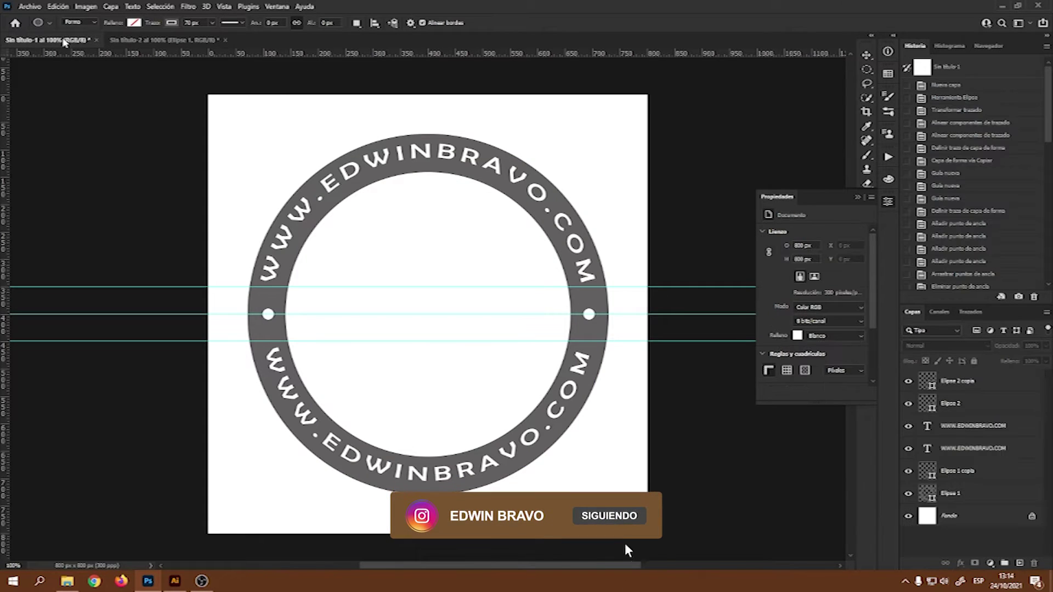
{"action": "left_click", "coordinate": [160, 41]}
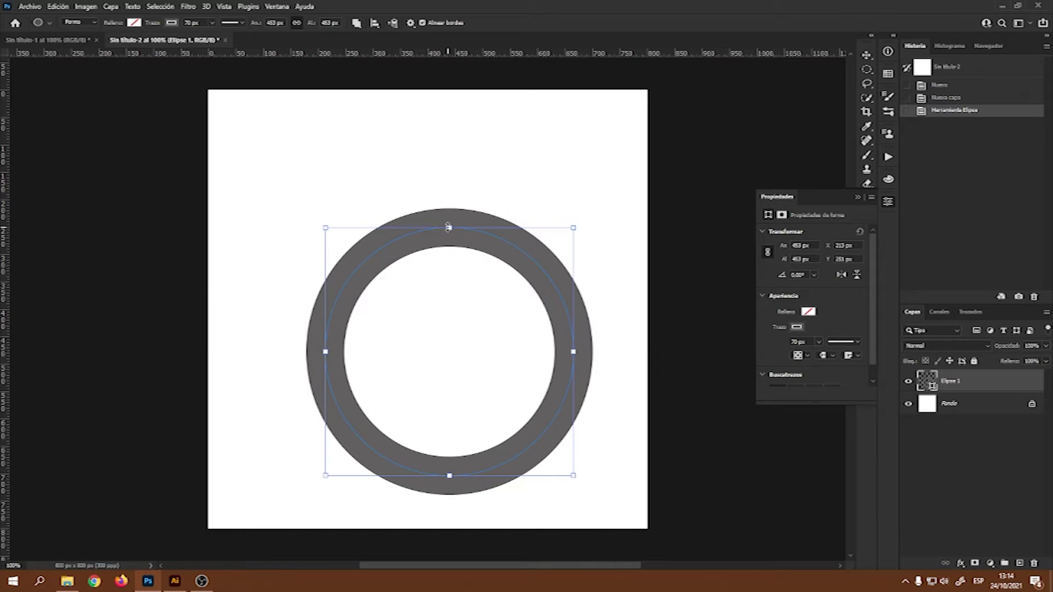
{"action": "left_click_drag", "start_coordinate": [448, 227], "coordinate": [448, 171]}
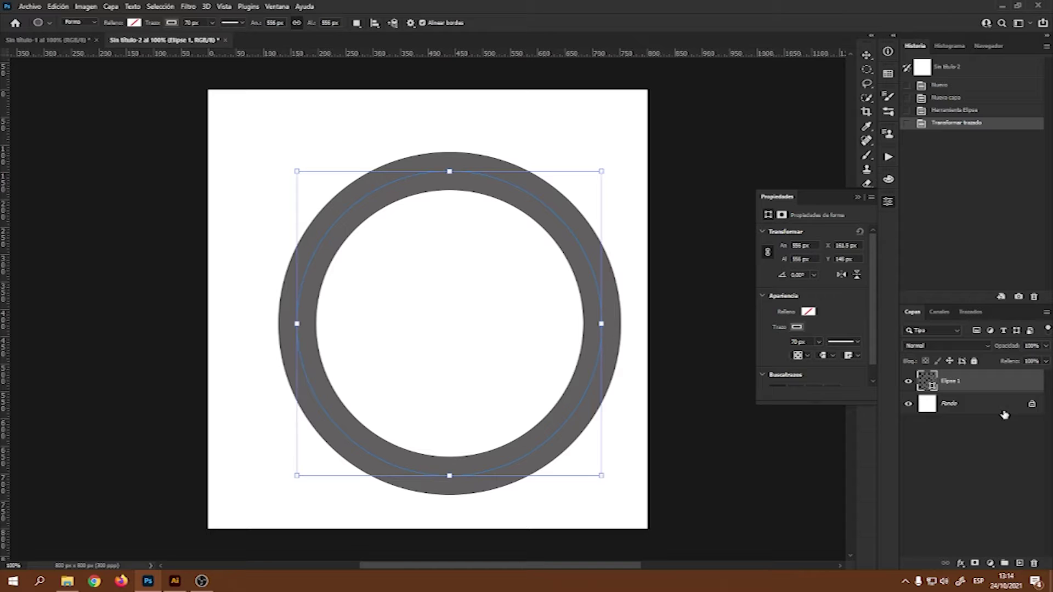
{"action": "left_click", "coordinate": [374, 23]}
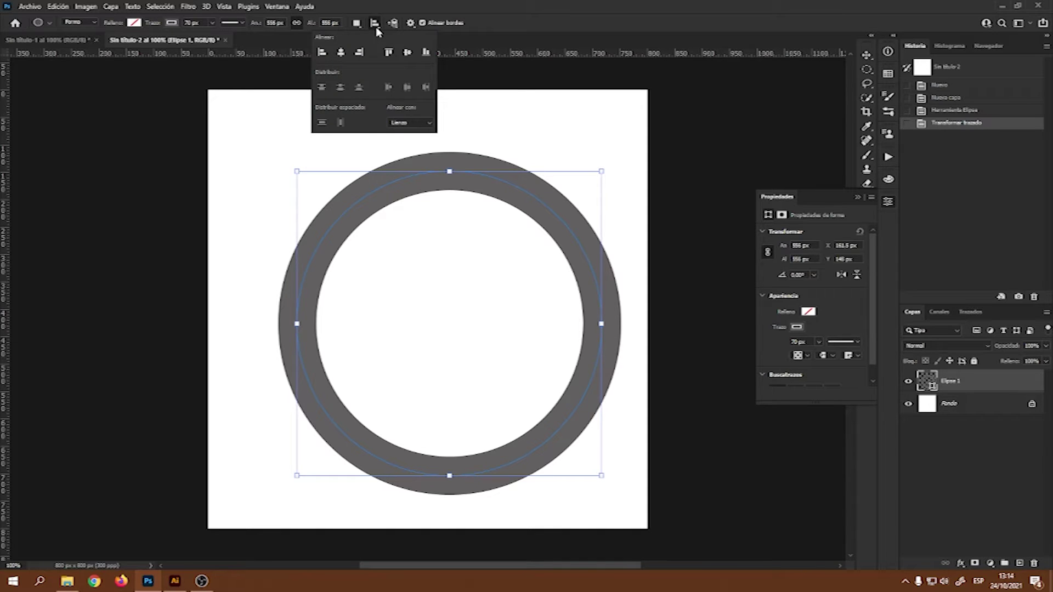
{"action": "left_click", "coordinate": [407, 52]}
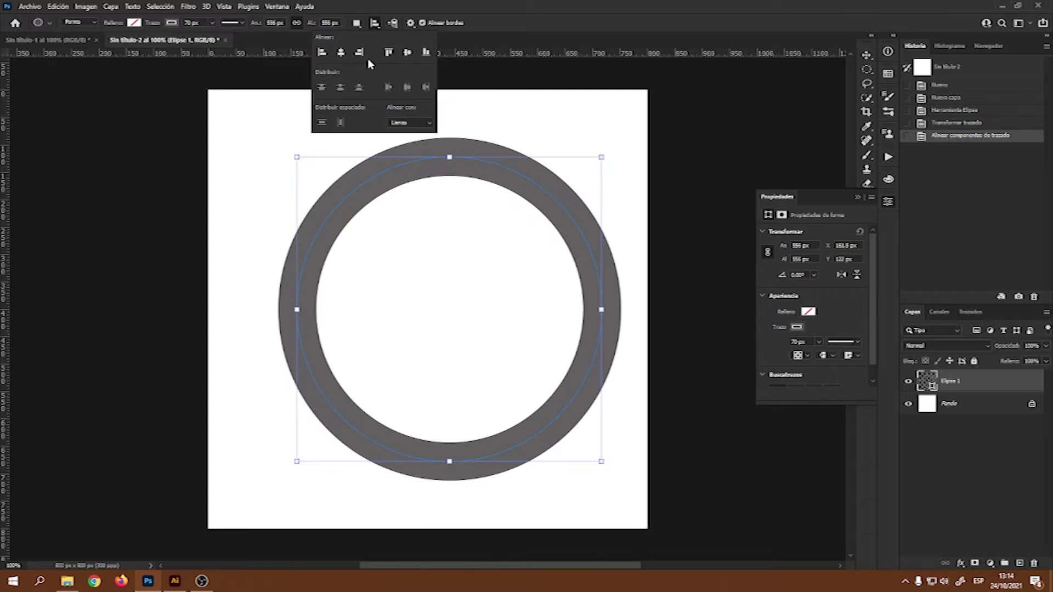
{"action": "left_click", "coordinate": [341, 53]}
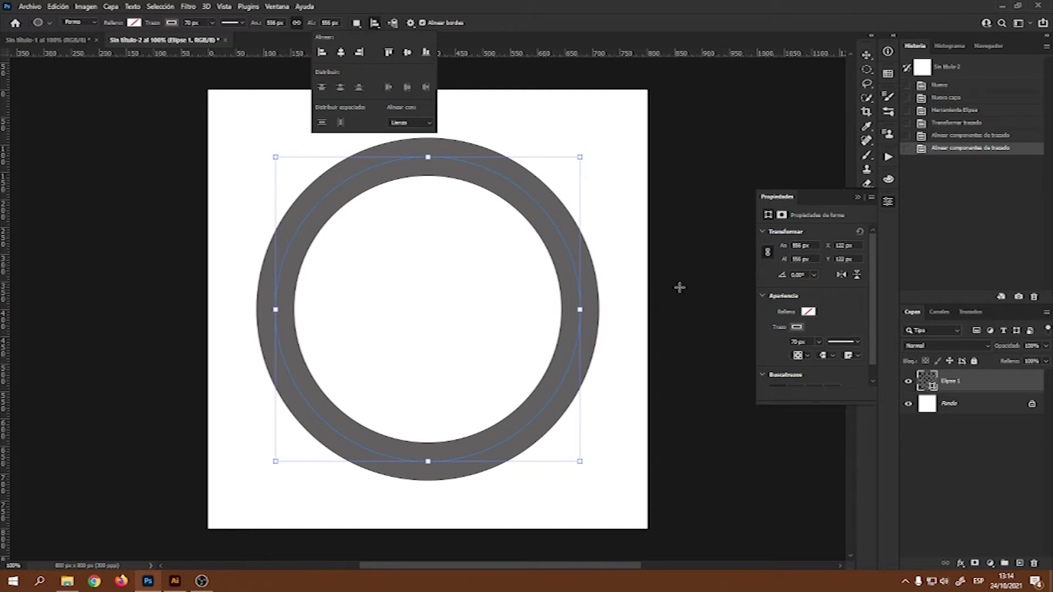
{"action": "left_click", "coordinate": [1011, 393]}
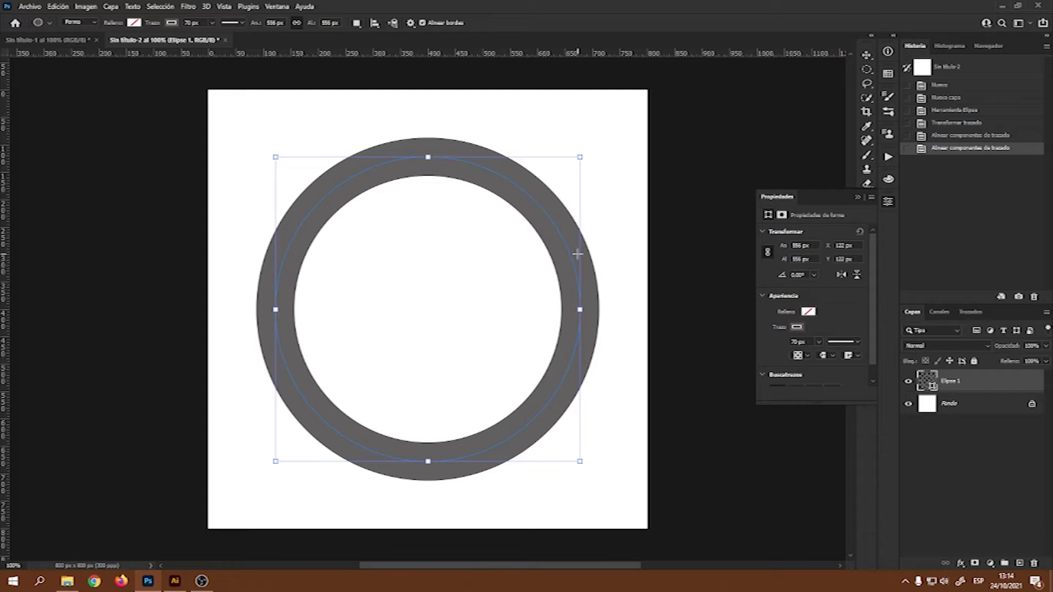
Duplicate the ring layer, hide the original and remove the stroke from the copy.
{"action": "key", "text": "ctrl+j"}
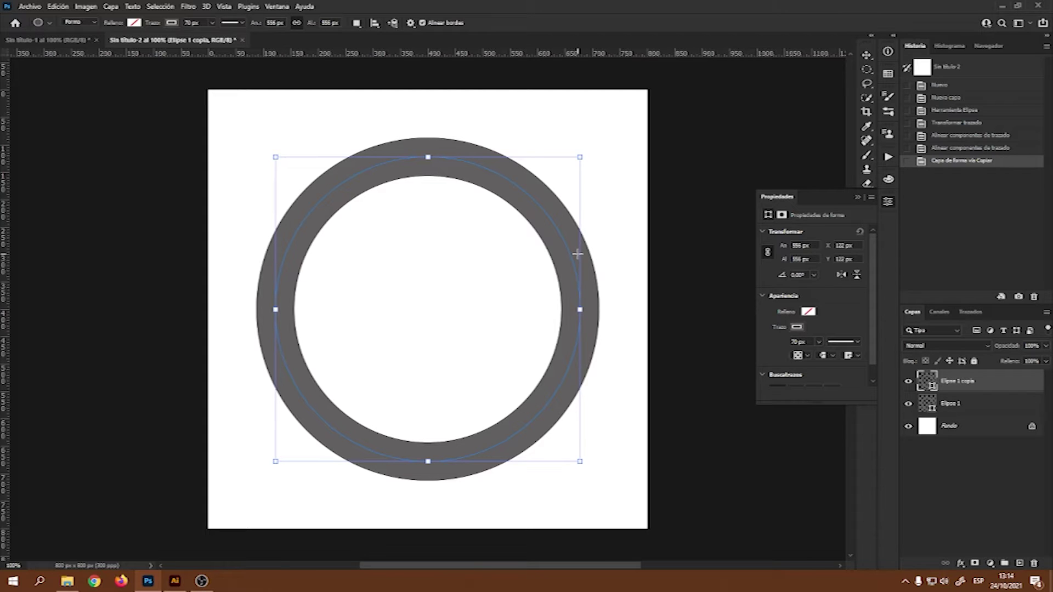
{"action": "left_click", "coordinate": [909, 406]}
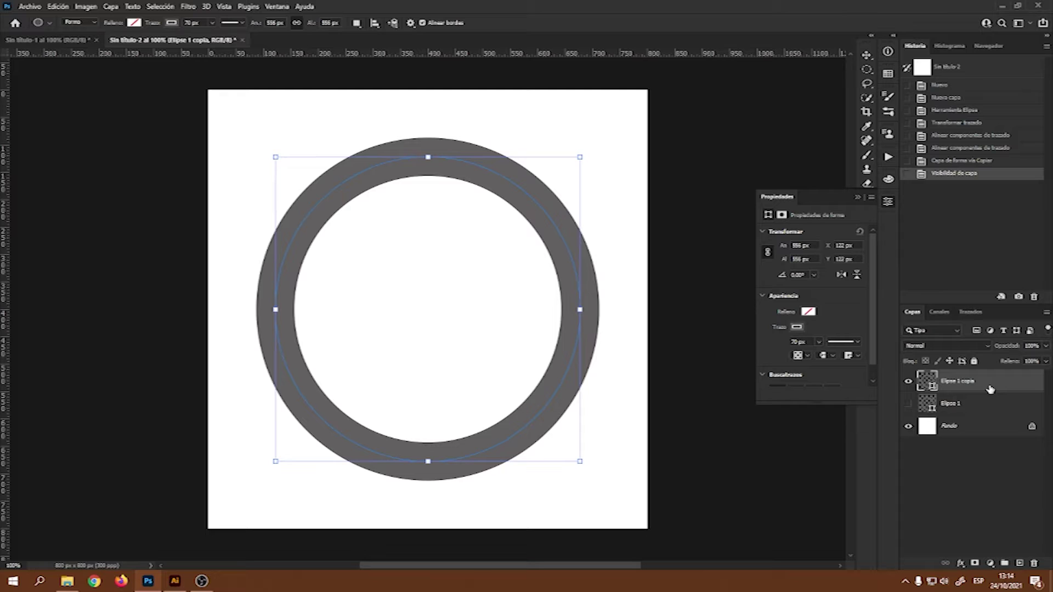
{"action": "left_click", "coordinate": [172, 23]}
{"action": "left_click", "coordinate": [107, 44]}
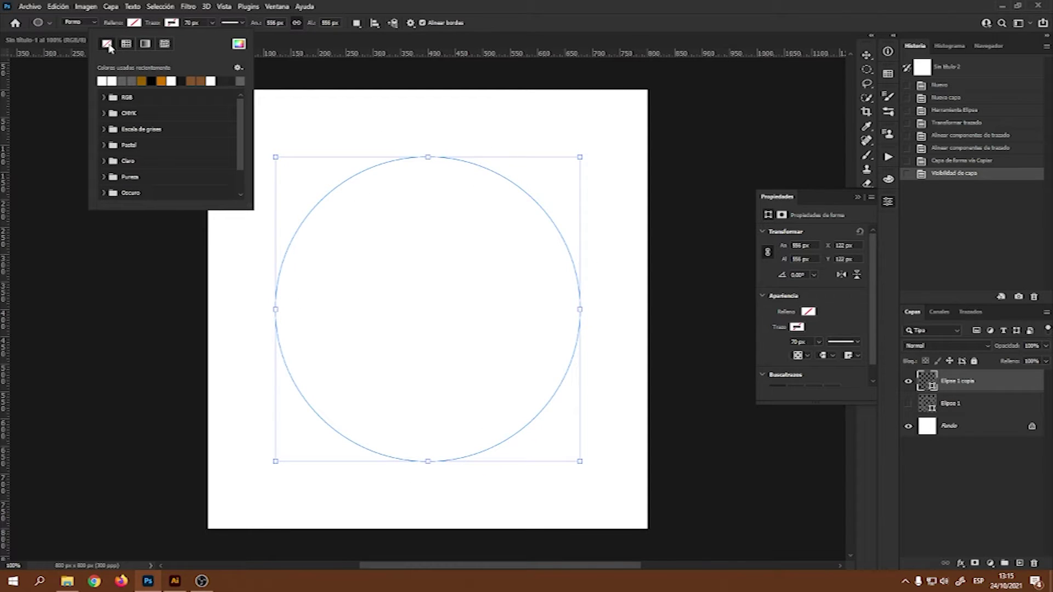
Add three horizontal guides: one through the circle's center and one about 50 px above and below it.
{"action": "left_click", "coordinate": [548, 21]}
{"action": "left_click_drag", "start_coordinate": [399, 55], "coordinate": [418, 309]}
{"action": "left_click_drag", "start_coordinate": [451, 55], "coordinate": [458, 282]}
{"action": "left_click_drag", "start_coordinate": [462, 53], "coordinate": [457, 336]}
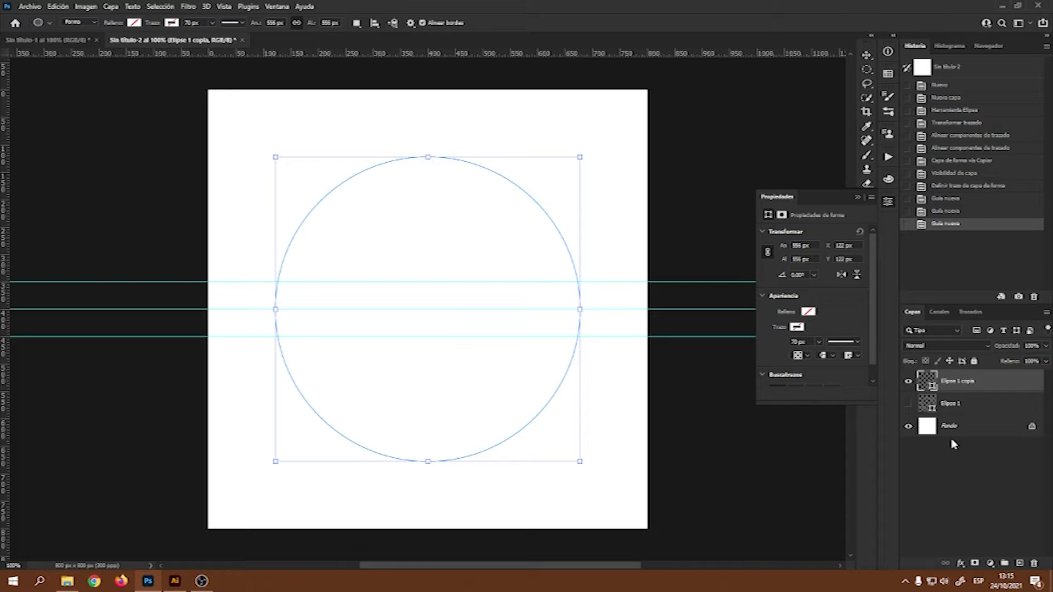
{"action": "left_click", "coordinate": [888, 203]}
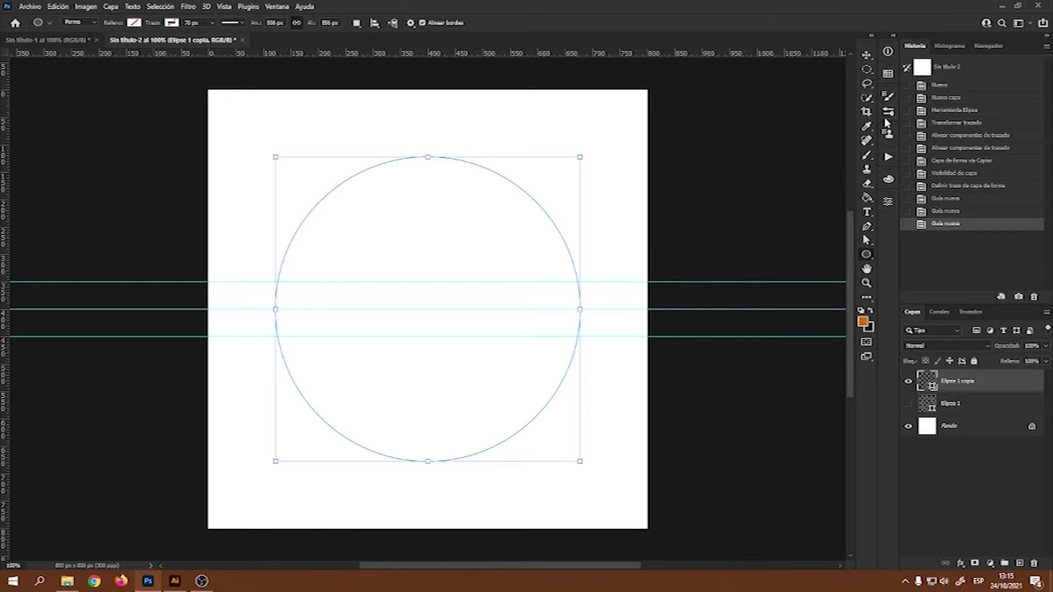
Add four anchor points with the Pen tool where the circle path crosses the upper and lower guides.
{"action": "right_click", "coordinate": [866, 227]}
{"action": "left_click", "coordinate": [910, 228]}
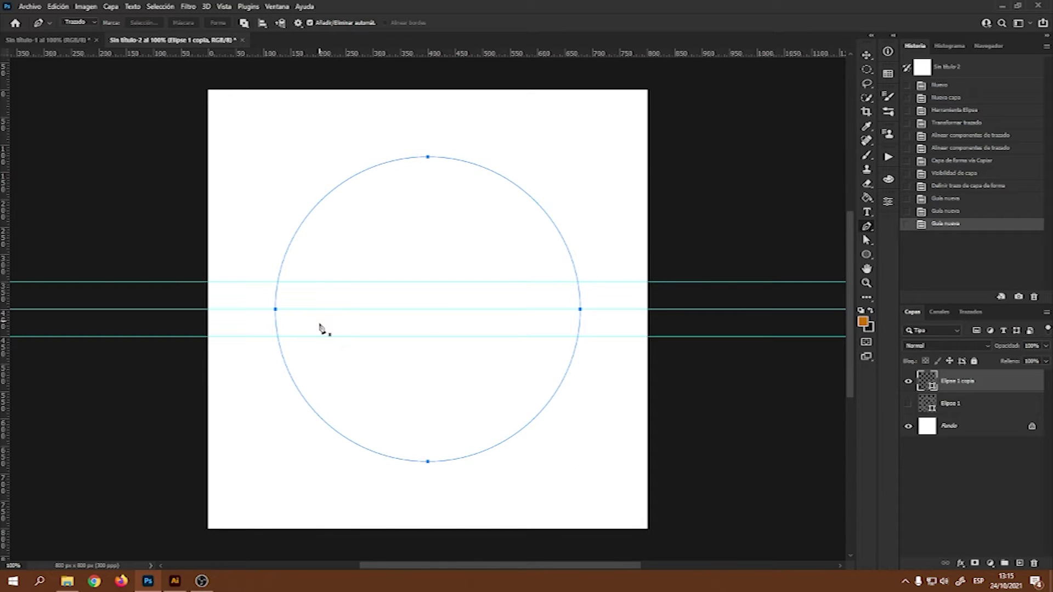
{"action": "left_click", "coordinate": [278, 277]}
{"action": "left_click", "coordinate": [286, 254]}
{"action": "left_click", "coordinate": [277, 281]}
{"action": "left_click", "coordinate": [278, 336]}
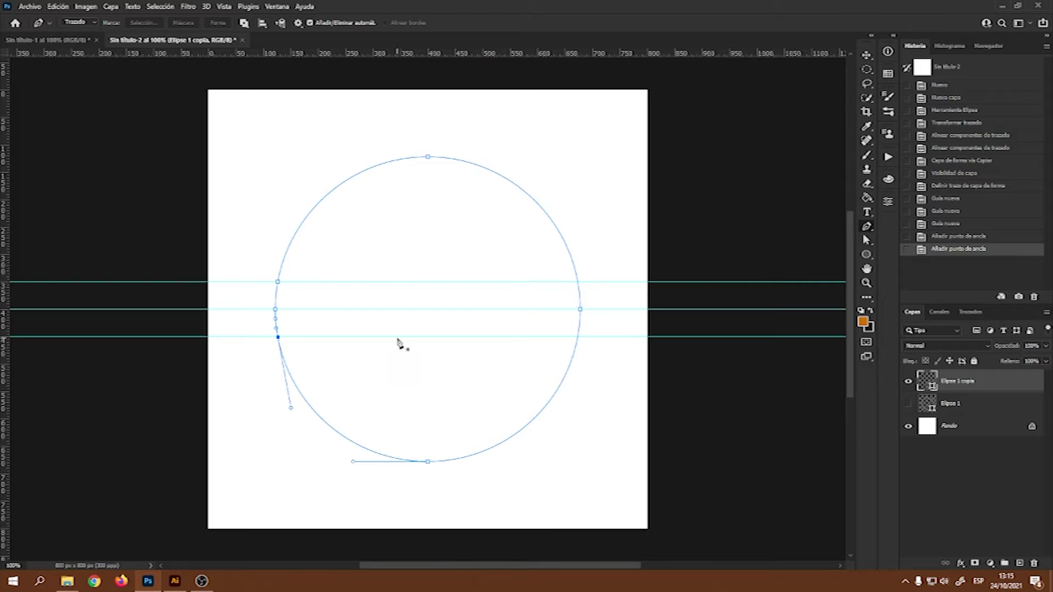
{"action": "left_click", "coordinate": [578, 282]}
{"action": "left_click", "coordinate": [578, 337]}
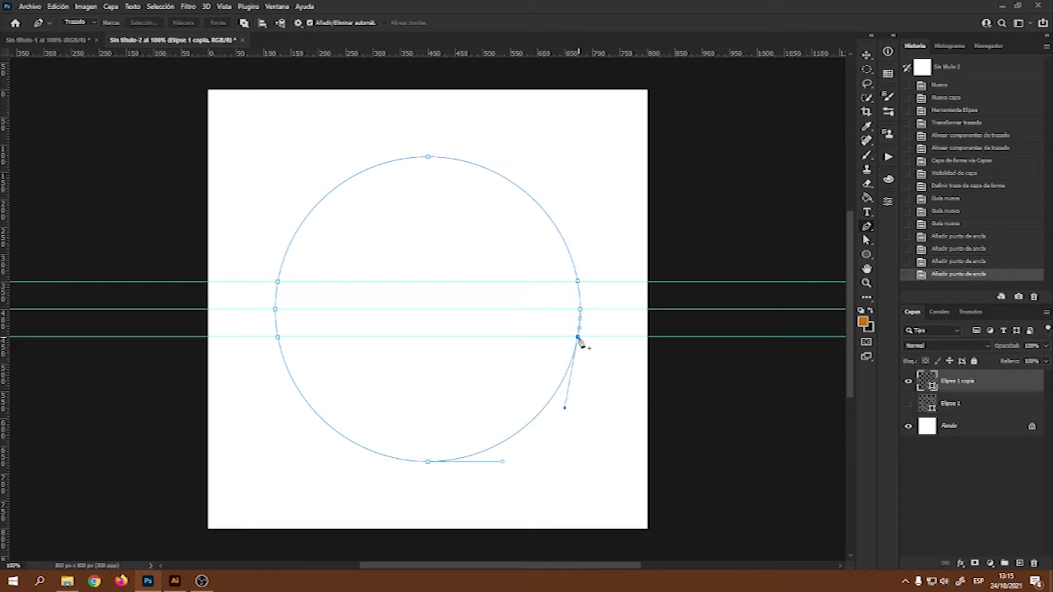
Delete the circle's two side anchor points on the middle guide to split the path into an upper and a lower arc.
{"action": "left_click", "coordinate": [275, 308], "text": "ctrl"}
{"action": "left_click", "coordinate": [866, 241]}
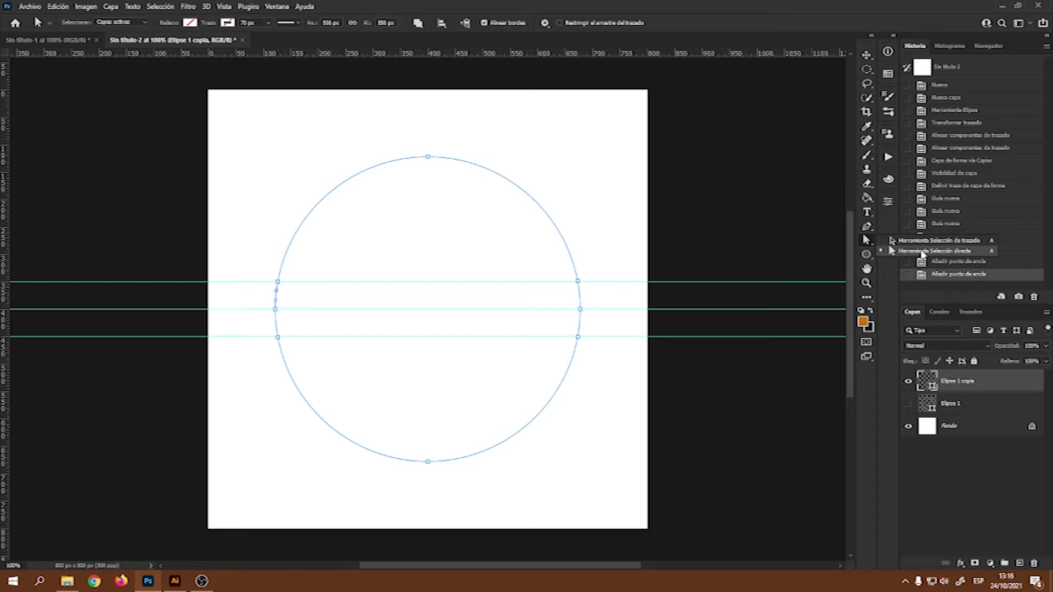
{"action": "left_click", "coordinate": [922, 252]}
{"action": "left_click", "coordinate": [275, 309]}
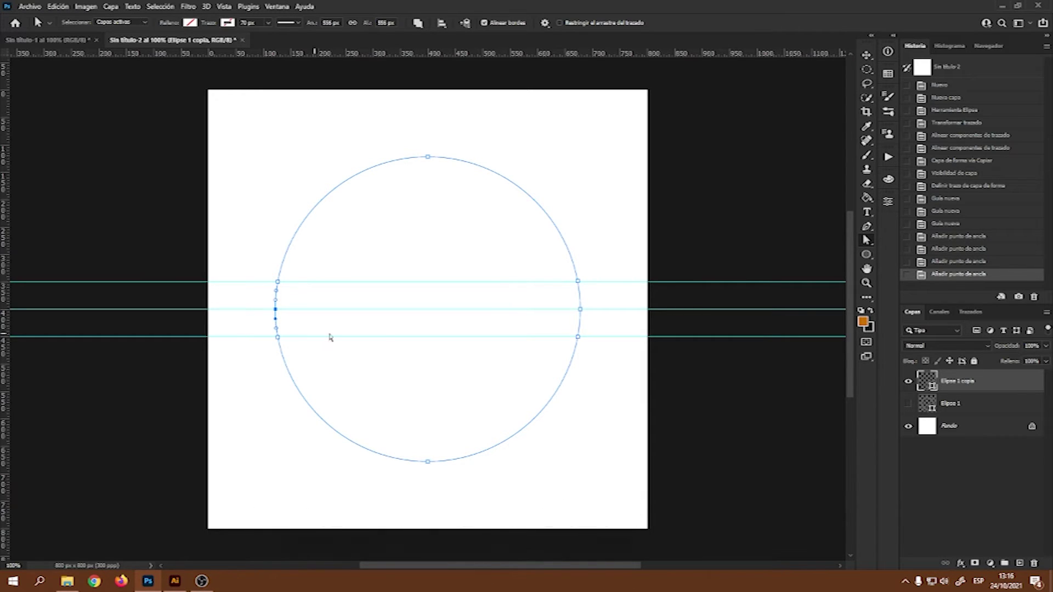
{"action": "right_click", "coordinate": [868, 244]}
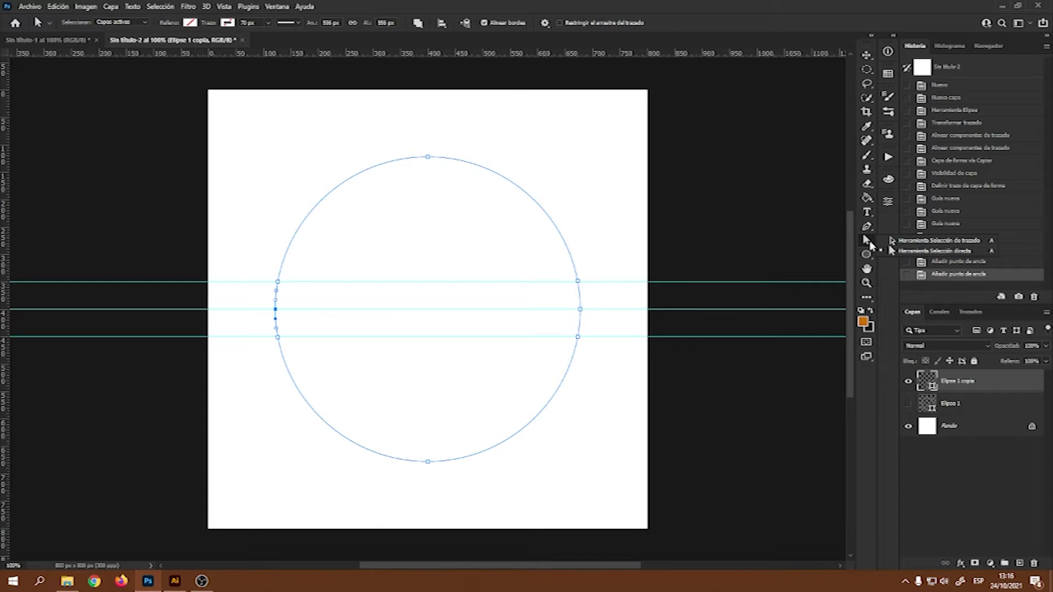
{"action": "left_click", "coordinate": [932, 250]}
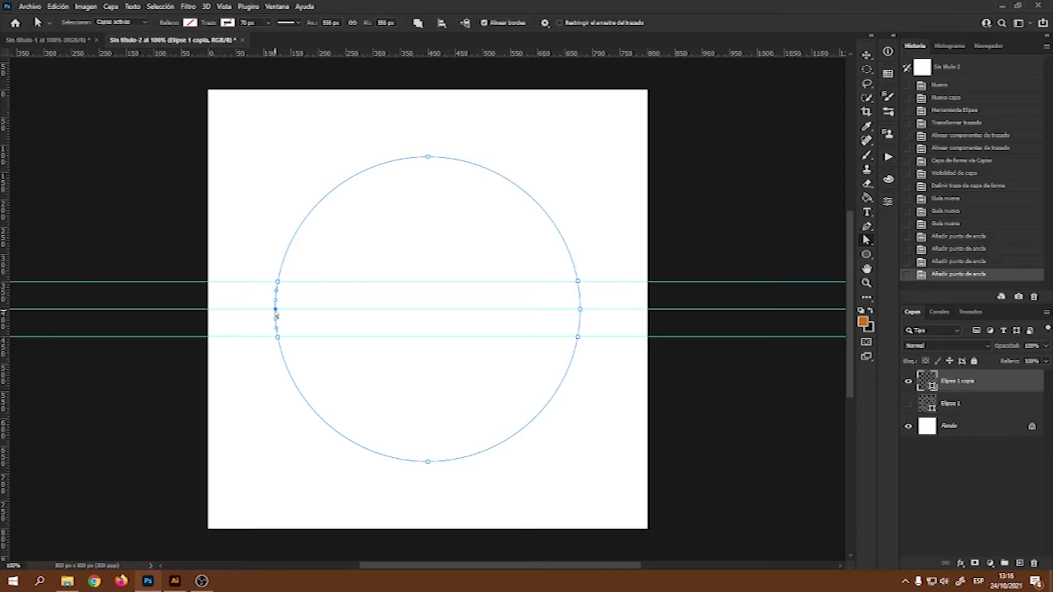
{"action": "key", "text": "Delete"}
{"action": "left_click_drag", "start_coordinate": [581, 309], "coordinate": [581, 315]}
{"action": "key", "text": "Delete"}
{"action": "key", "text": "Delete"}
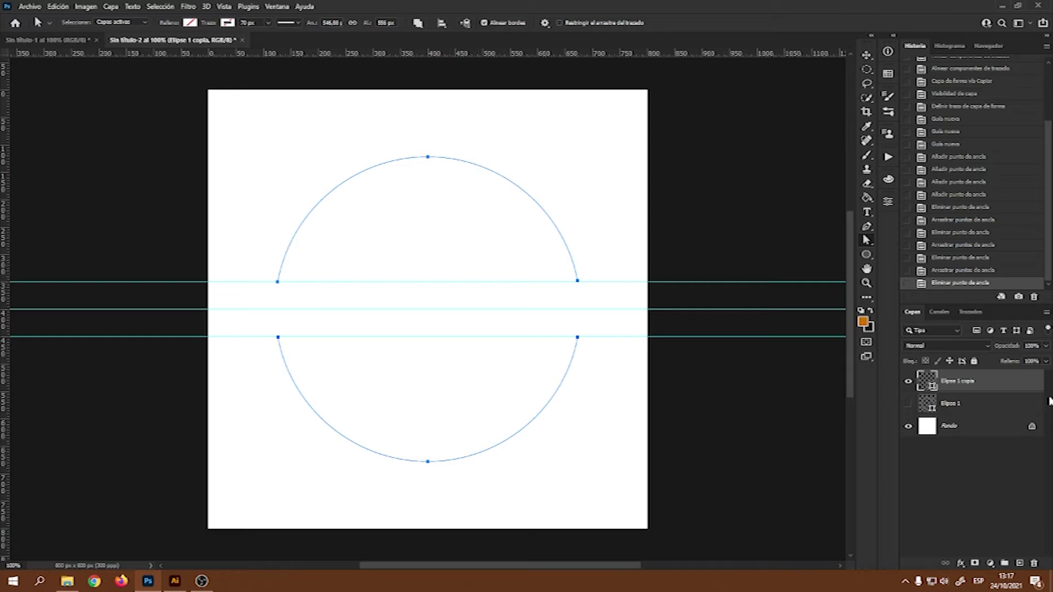
Start a text along the upper arc and set its colour to near-black #151414.
{"action": "left_click", "coordinate": [868, 213]}
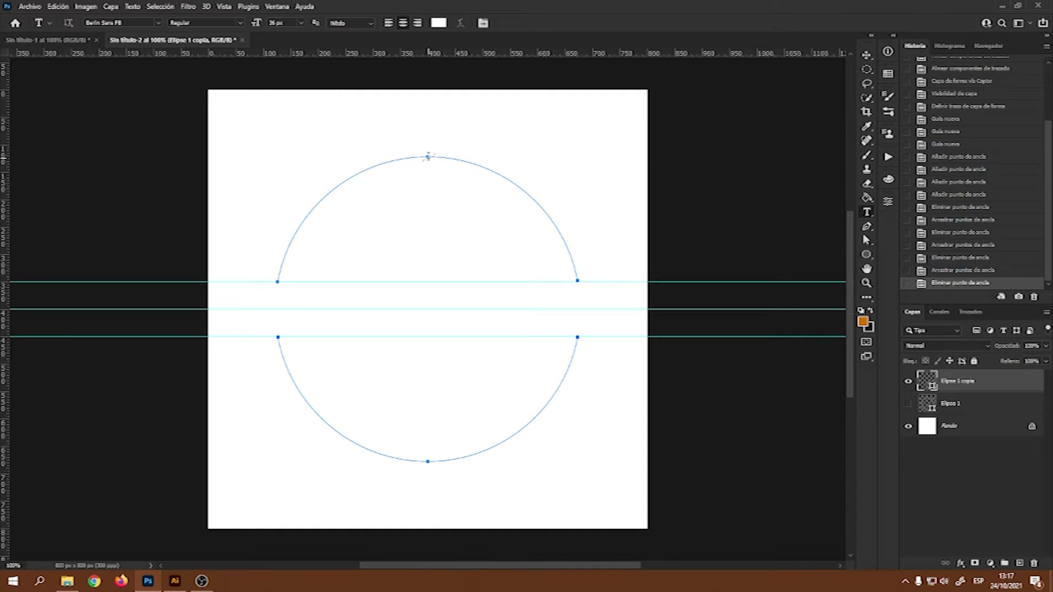
{"action": "left_click", "coordinate": [428, 156]}
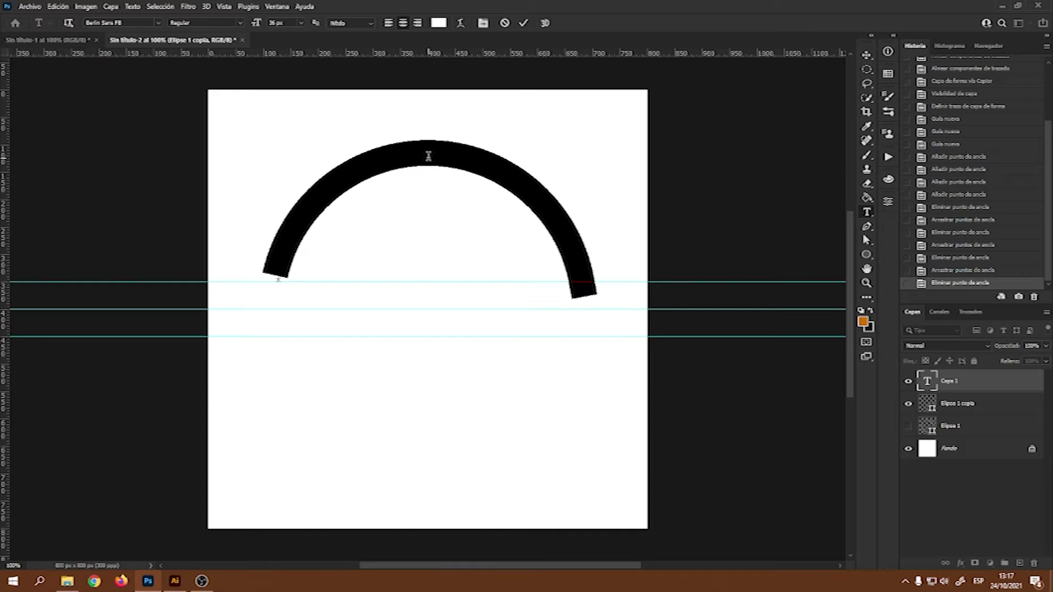
{"action": "type", "text": "TEX"}
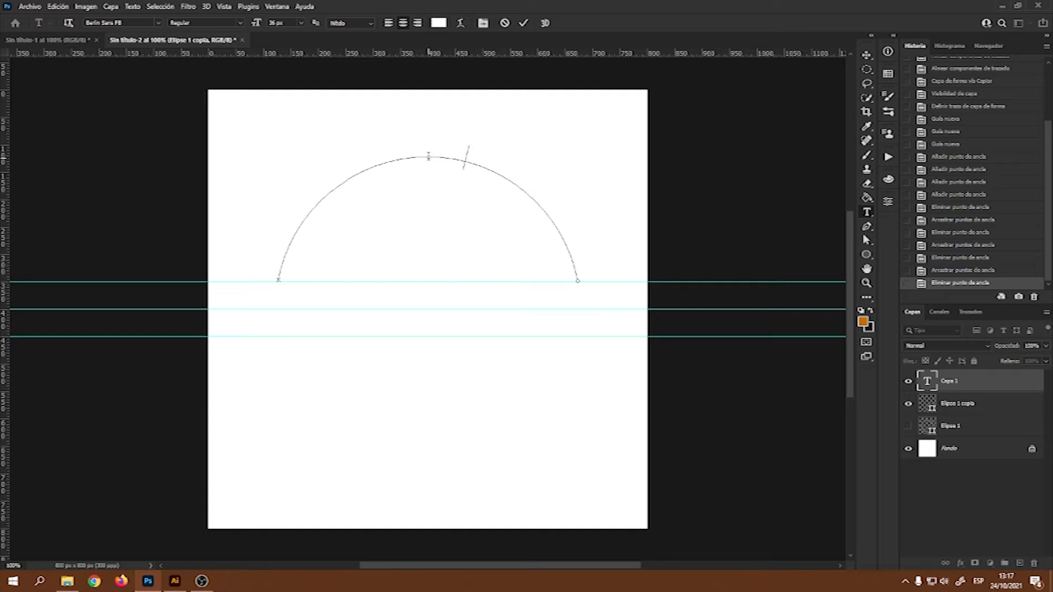
{"action": "left_click_drag", "start_coordinate": [470, 155], "coordinate": [396, 155]}
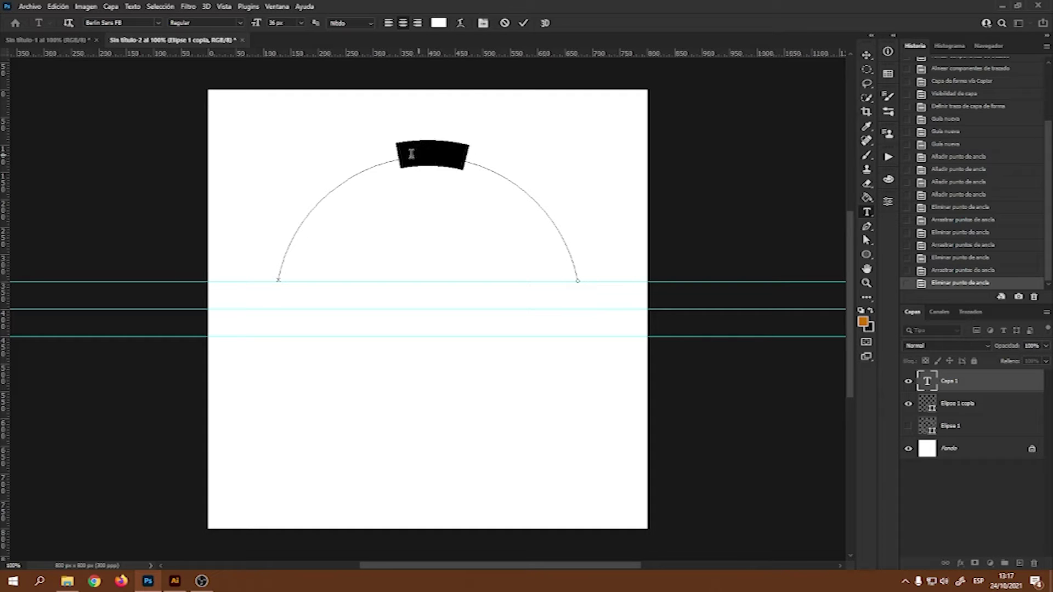
{"action": "left_click", "coordinate": [439, 22]}
{"action": "left_click", "coordinate": [557, 255]}
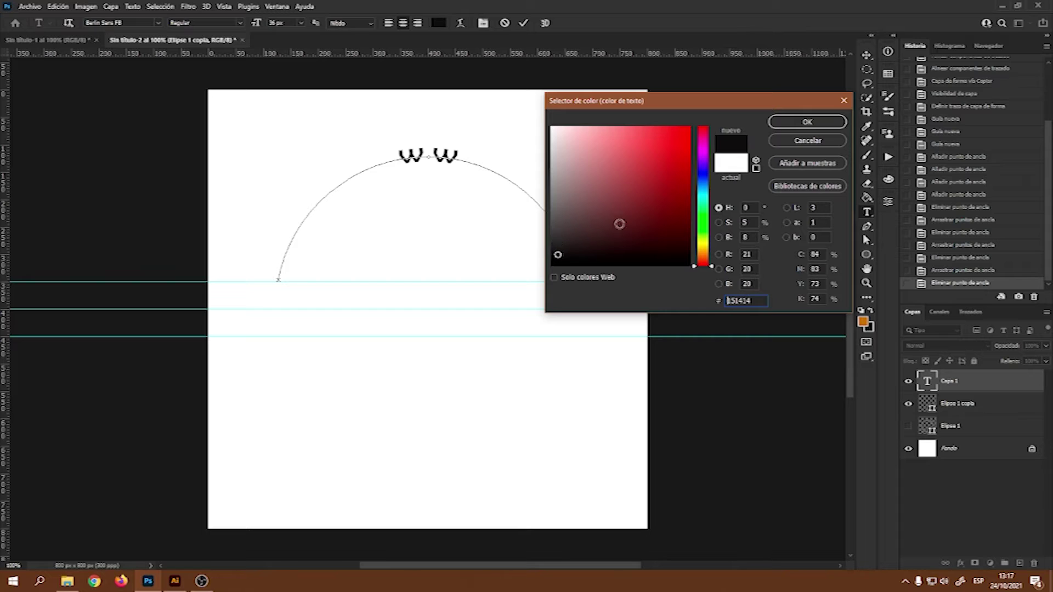
{"action": "left_click", "coordinate": [785, 121]}
{"action": "type", "text": "WWW.EDWINBRAVO.C"}
{"action": "left_click_drag", "start_coordinate": [274, 269], "coordinate": [598, 303]}
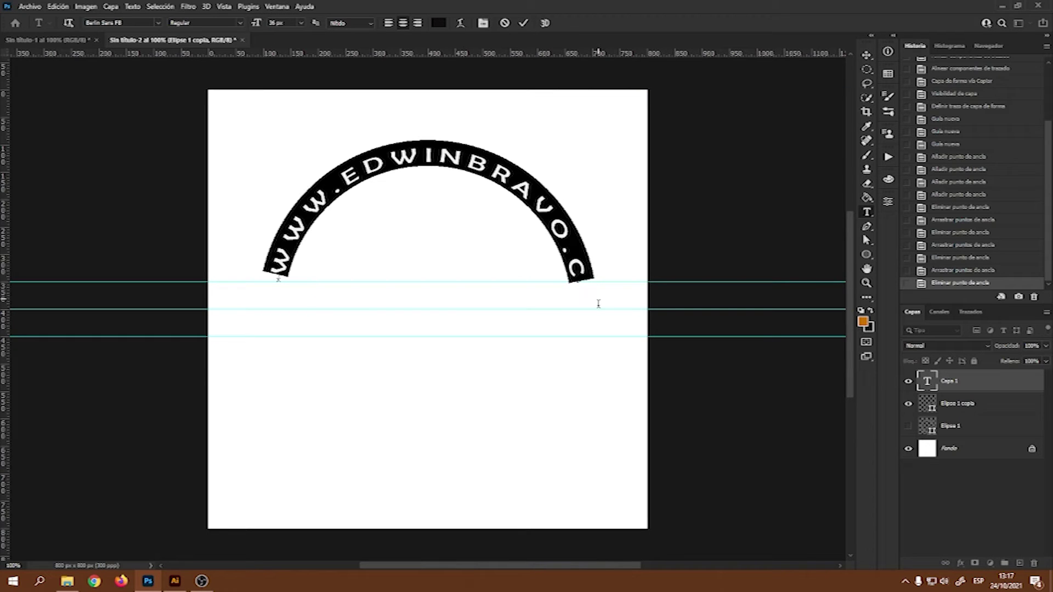
{"action": "left_click", "coordinate": [889, 204]}
{"action": "left_click_drag", "start_coordinate": [872, 282], "coordinate": [877, 317]}
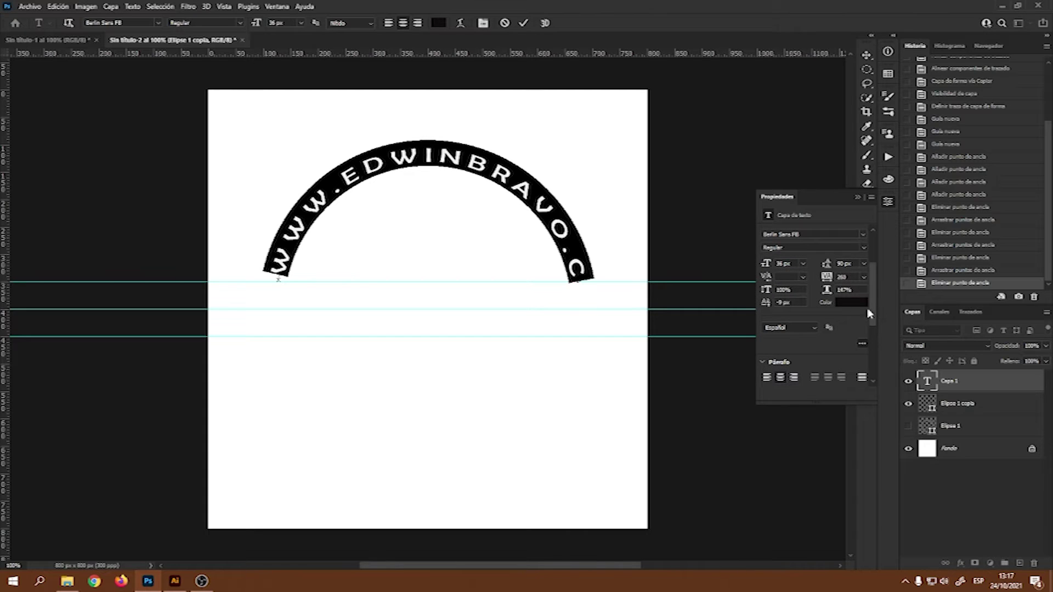
{"action": "left_click_drag", "start_coordinate": [826, 283], "coordinate": [821, 281]}
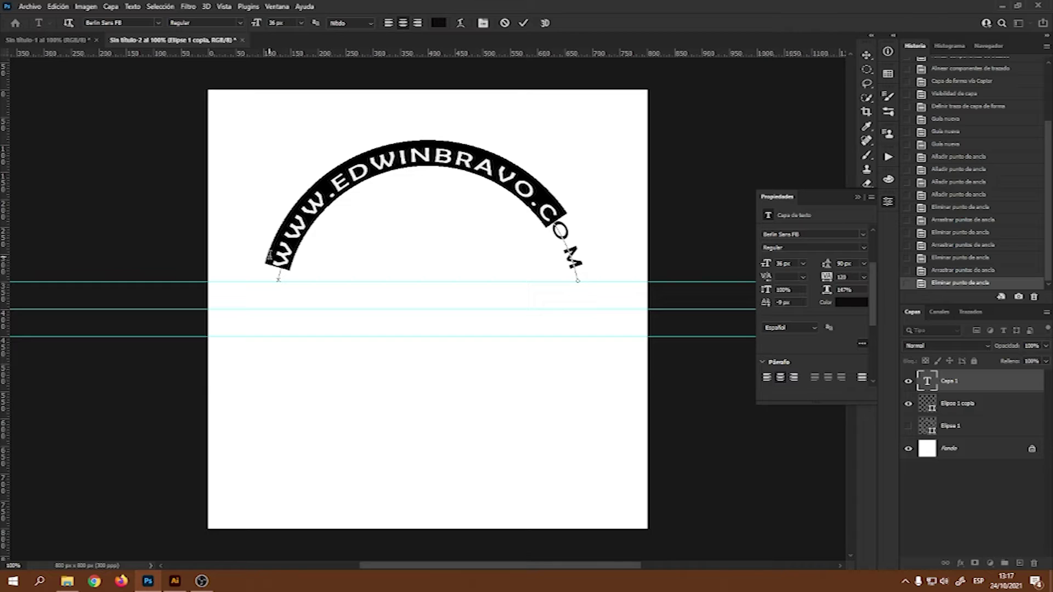
{"action": "left_click_drag", "start_coordinate": [270, 255], "coordinate": [599, 298]}
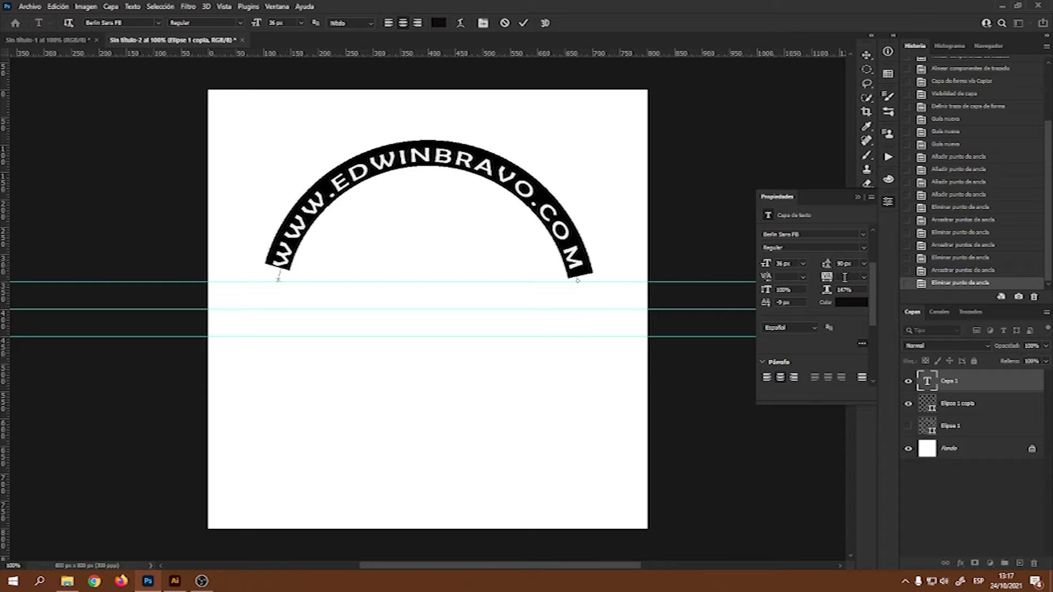
{"action": "type", "text": "180"}
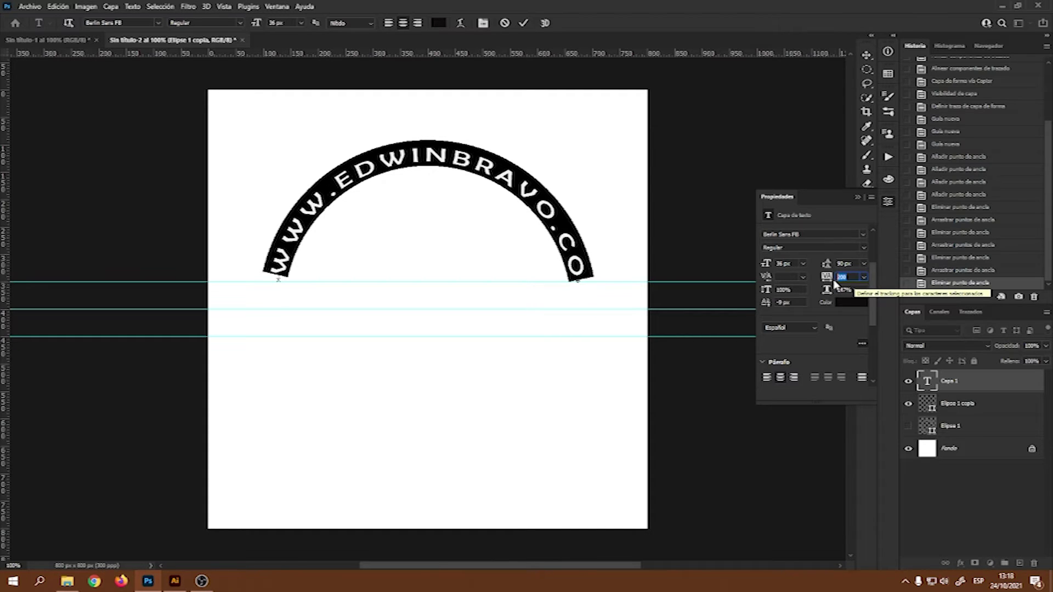
{"action": "key", "text": "Return"}
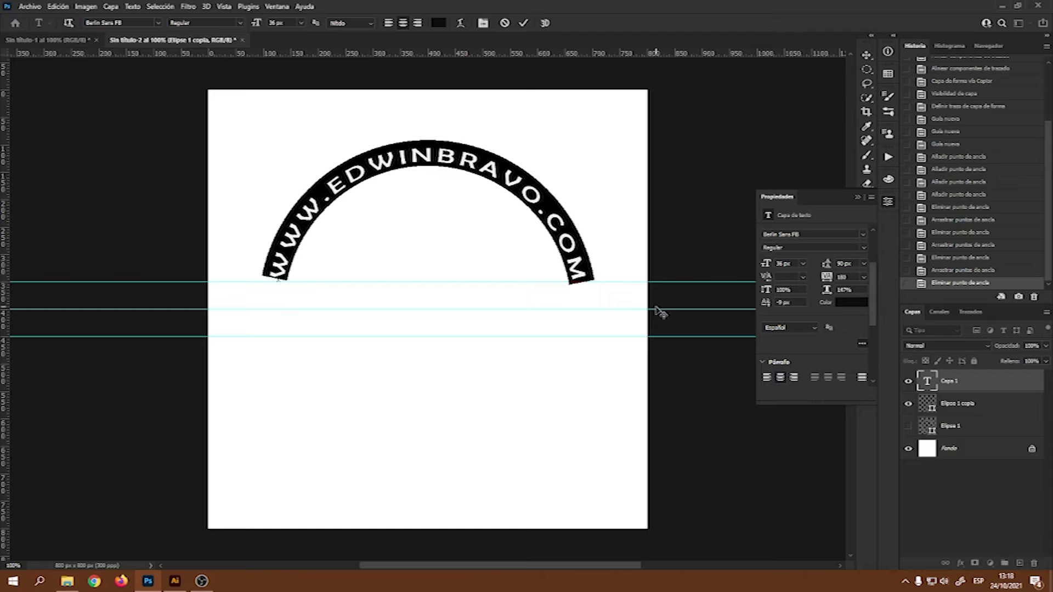
{"action": "left_click", "coordinate": [867, 54]}
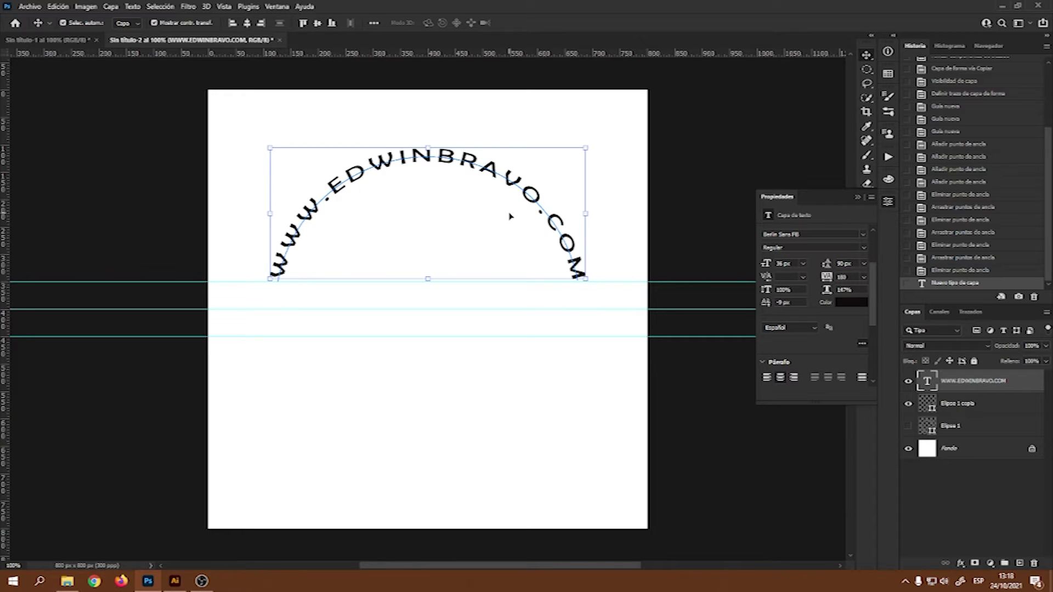
Set the baseline shift of the upper arc text to 0 px.
{"action": "left_click", "coordinate": [780, 303]}
{"action": "type", "text": "-9"}
{"action": "key", "text": "Return"}
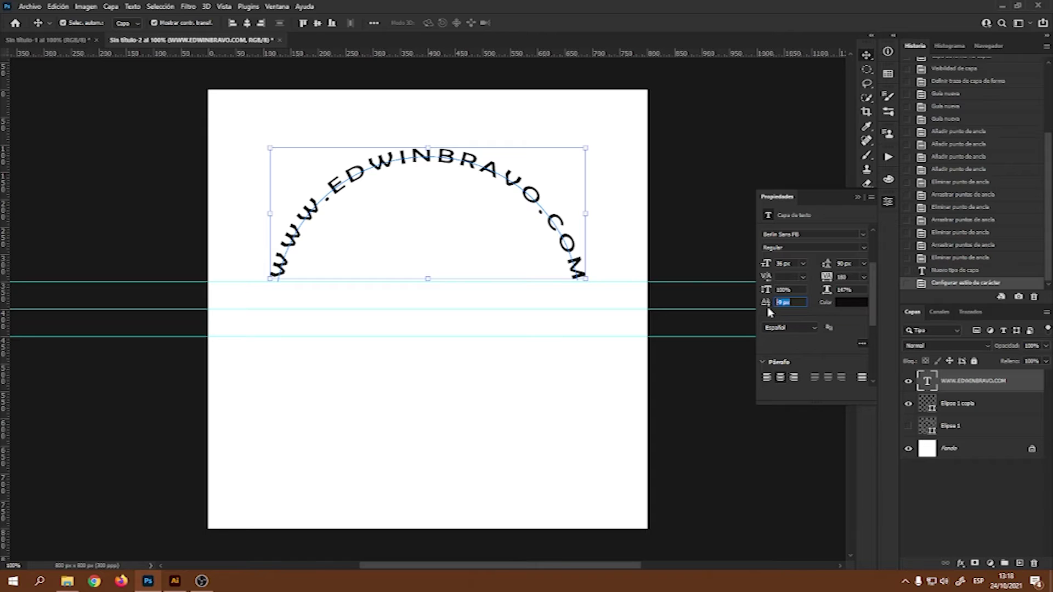
{"action": "type", "text": "0"}
{"action": "key", "text": "Return"}
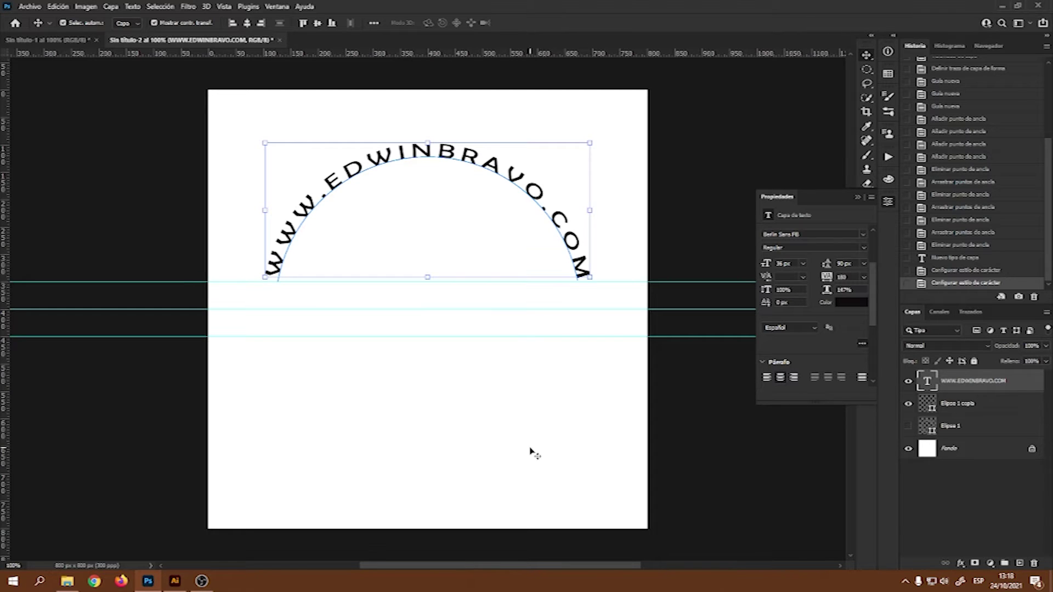
{"action": "left_click", "coordinate": [888, 202]}
{"action": "left_click", "coordinate": [867, 212]}
{"action": "left_click", "coordinate": [947, 411]}
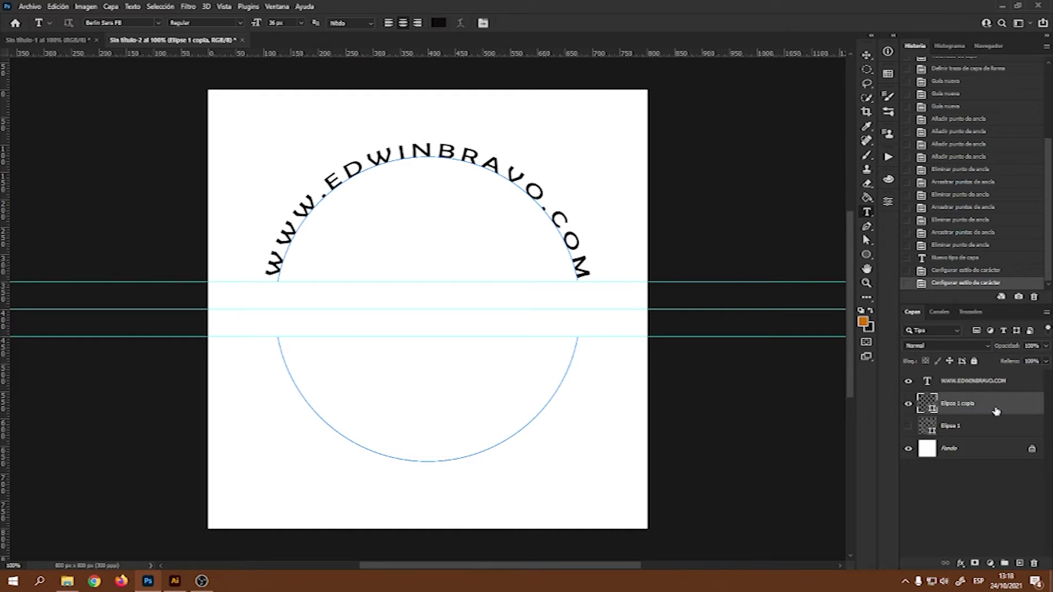
{"action": "left_click", "coordinate": [433, 460]}
{"action": "type", "text": "WWW.EDWINBRAVO.COM"}
Reduce the tracking of the lower arc text until the whole web address fits on the path.
{"action": "left_click_drag", "start_coordinate": [274, 358], "coordinate": [574, 325]}
{"action": "left_click", "coordinate": [888, 202]}
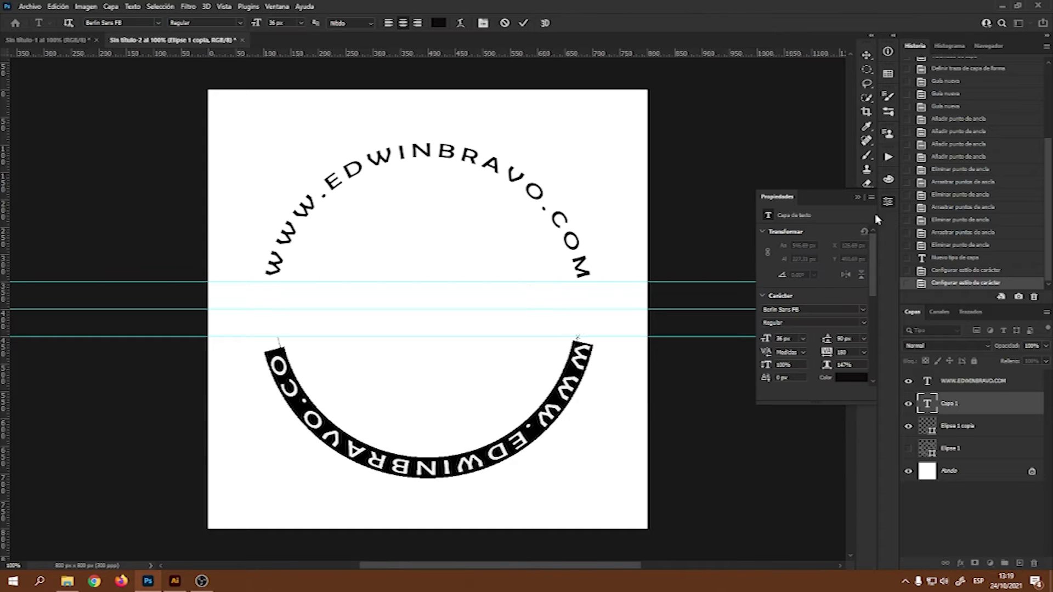
{"action": "left_click_drag", "start_coordinate": [827, 352], "coordinate": [826, 356]}
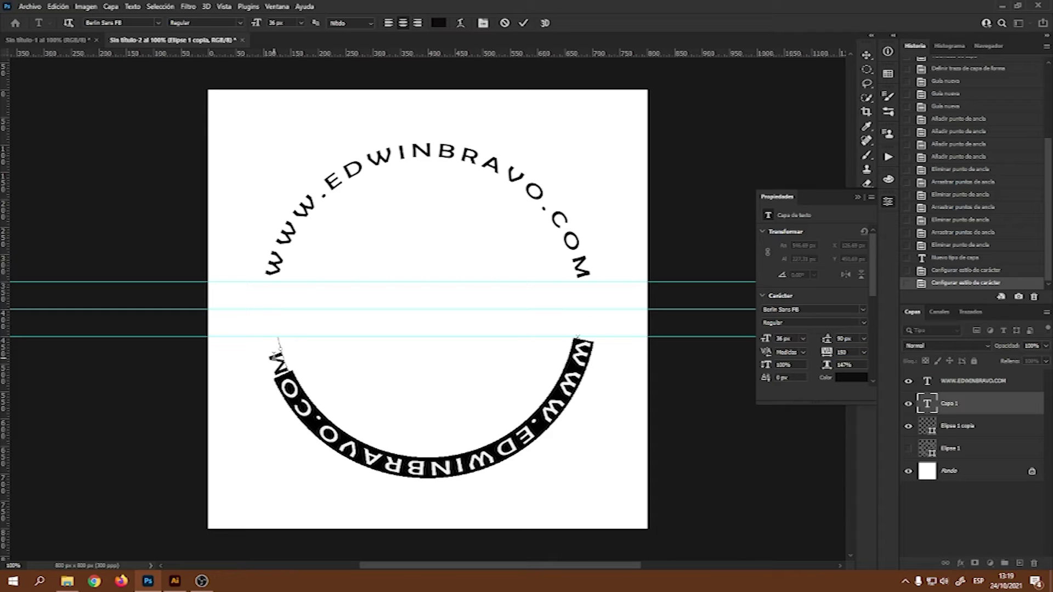
{"action": "left_click_drag", "start_coordinate": [274, 355], "coordinate": [574, 344]}
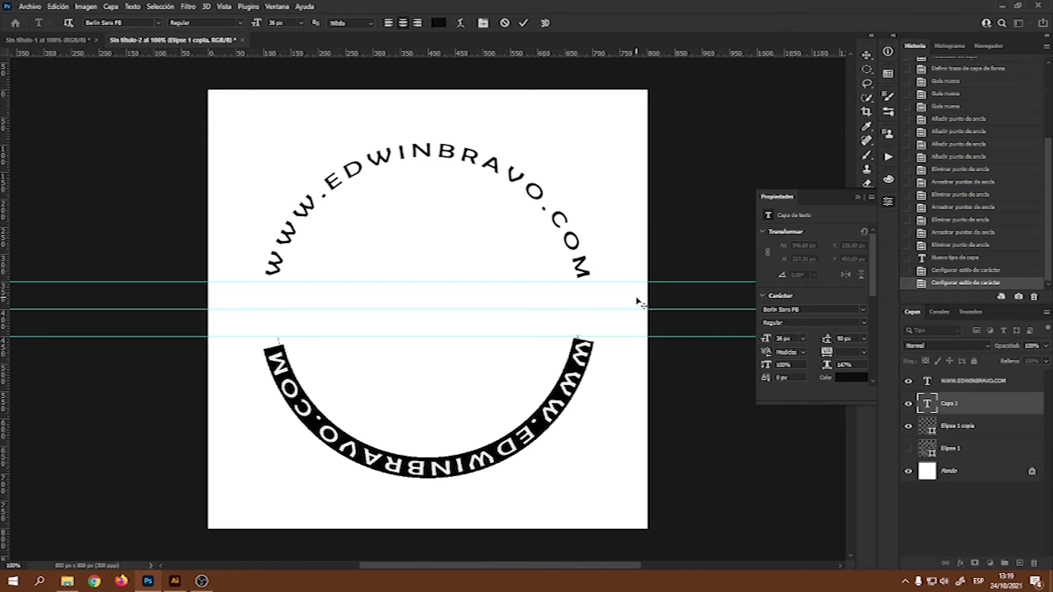
Commit the lower text and show the grey ring layer Elipse 1 behind both texts.
{"action": "left_click", "coordinate": [908, 450]}
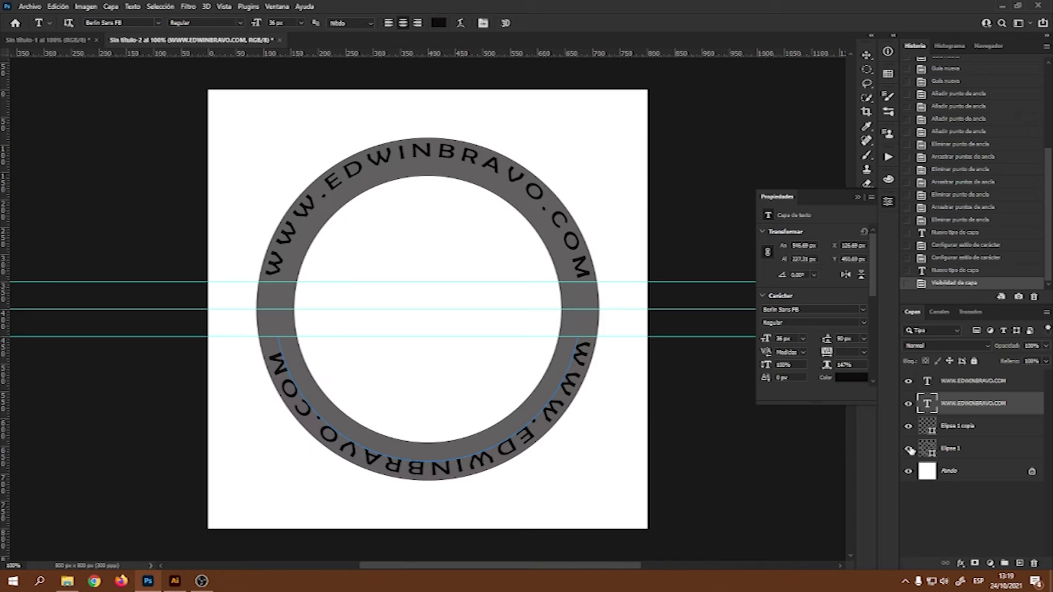
{"action": "left_click", "coordinate": [987, 452]}
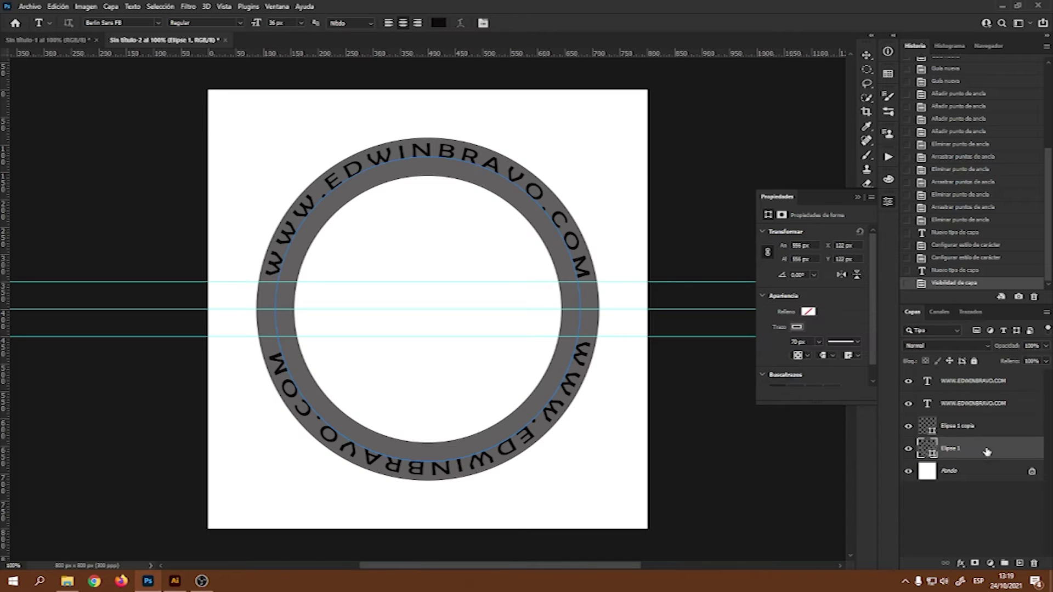
{"action": "left_click", "coordinate": [888, 202]}
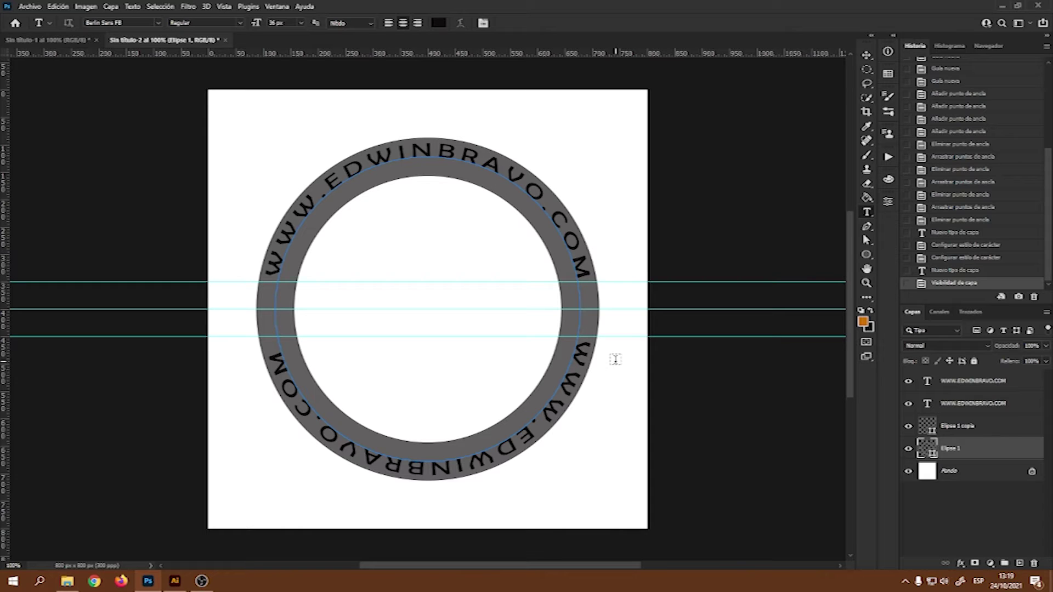
Set the baseline shift of both the lower and the upper arc text to -9 px.
{"action": "left_click", "coordinate": [974, 408]}
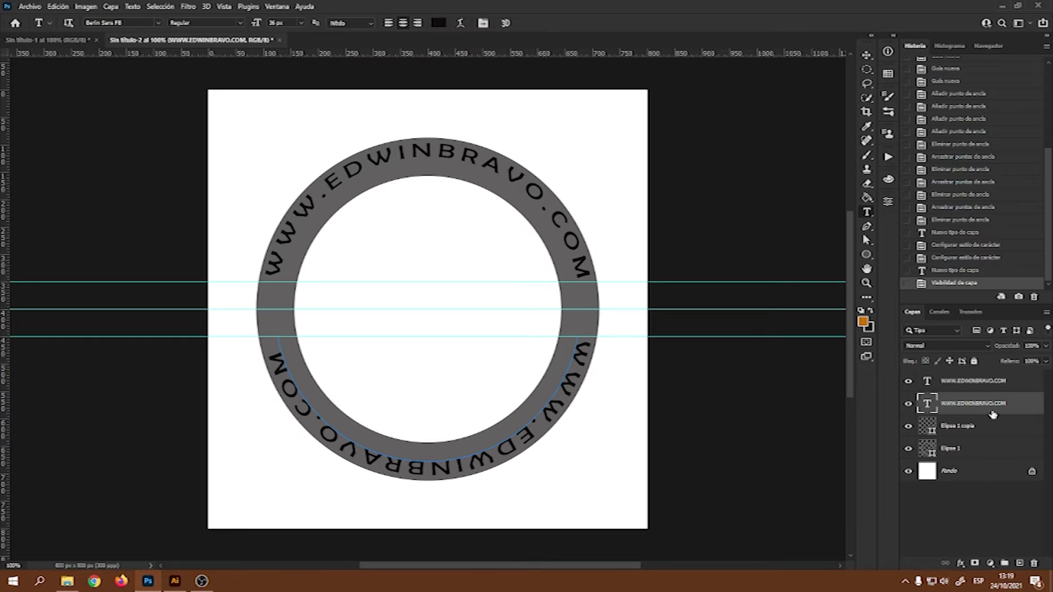
{"action": "left_click", "coordinate": [888, 201]}
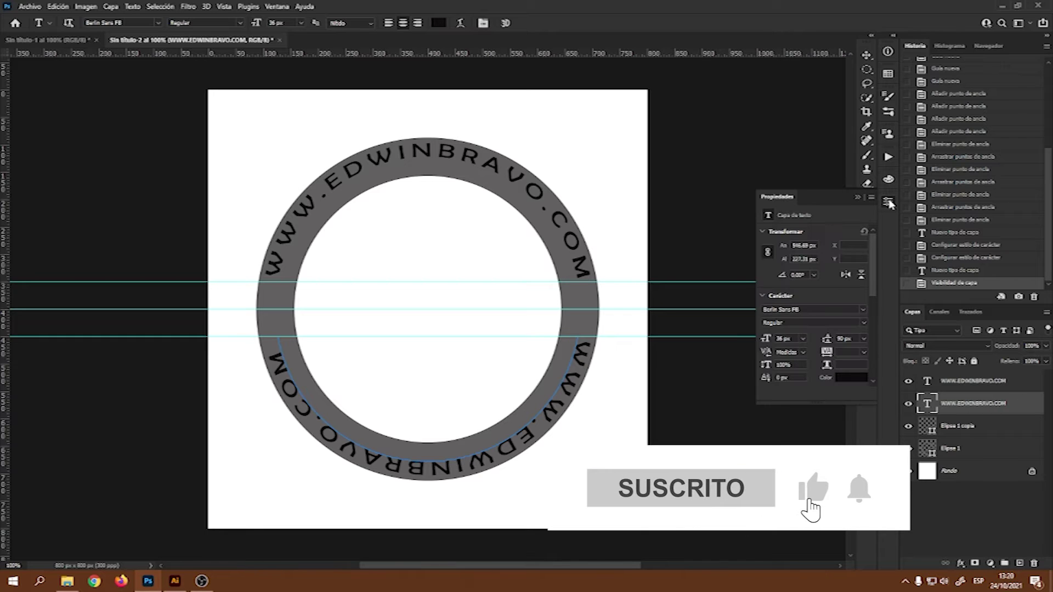
{"action": "left_click", "coordinate": [791, 378]}
{"action": "type", "text": "-9"}
{"action": "key", "text": "Return"}
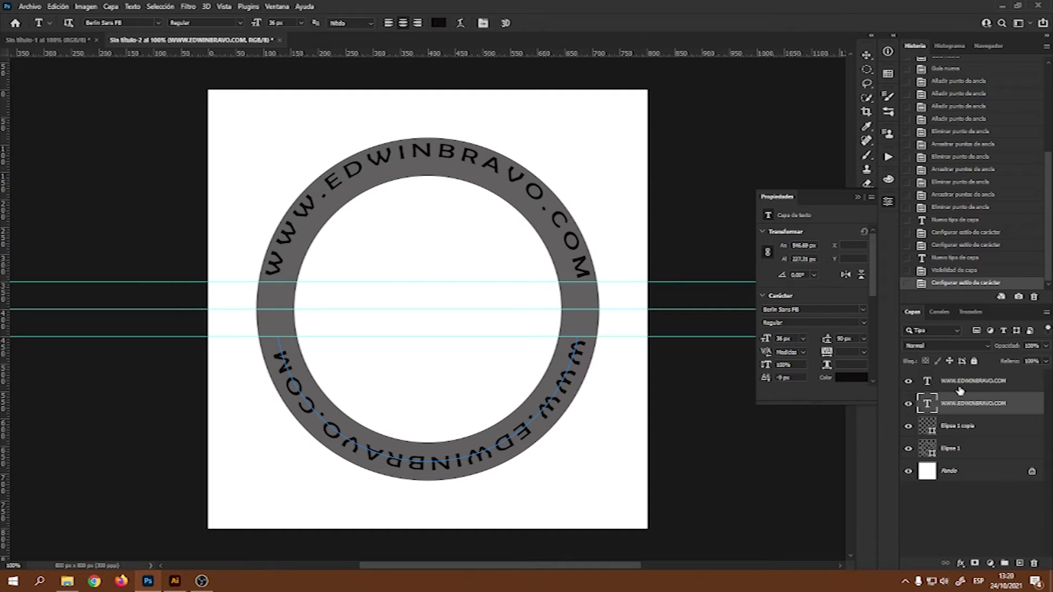
{"action": "left_click", "coordinate": [961, 387]}
{"action": "left_click", "coordinate": [771, 380]}
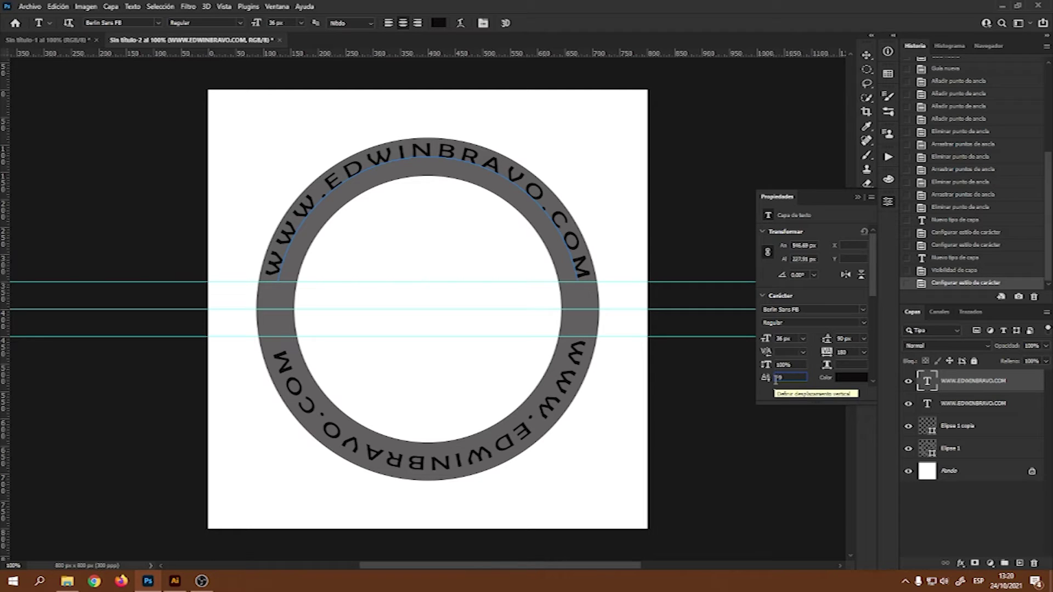
{"action": "key", "text": "Return"}
Change the colour of the upper and lower arc texts to white.
{"action": "left_click_drag", "start_coordinate": [274, 277], "coordinate": [576, 279]}
{"action": "left_click", "coordinate": [438, 22]}
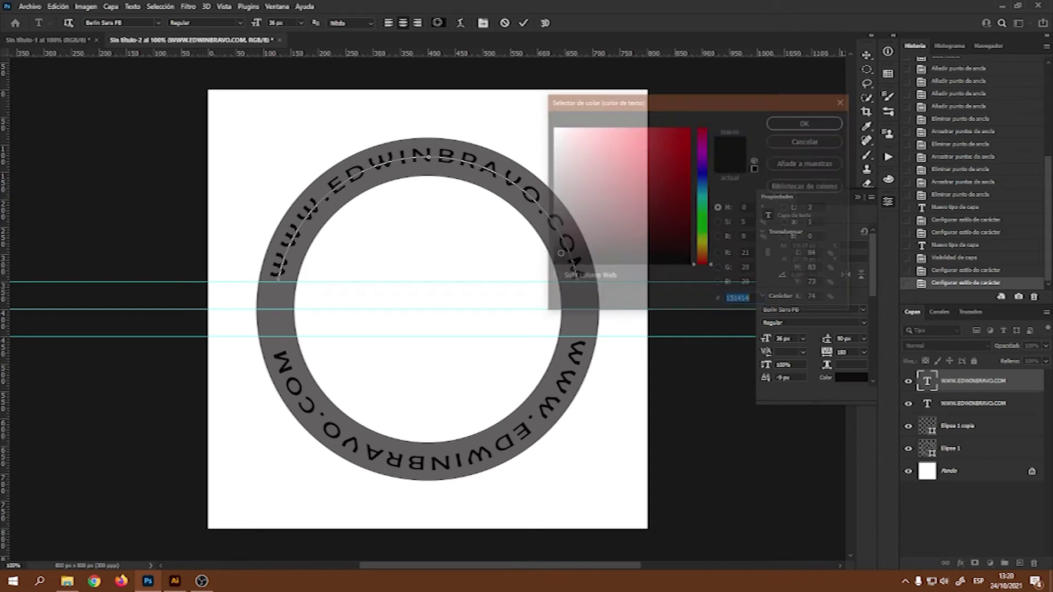
{"action": "left_click", "coordinate": [552, 127]}
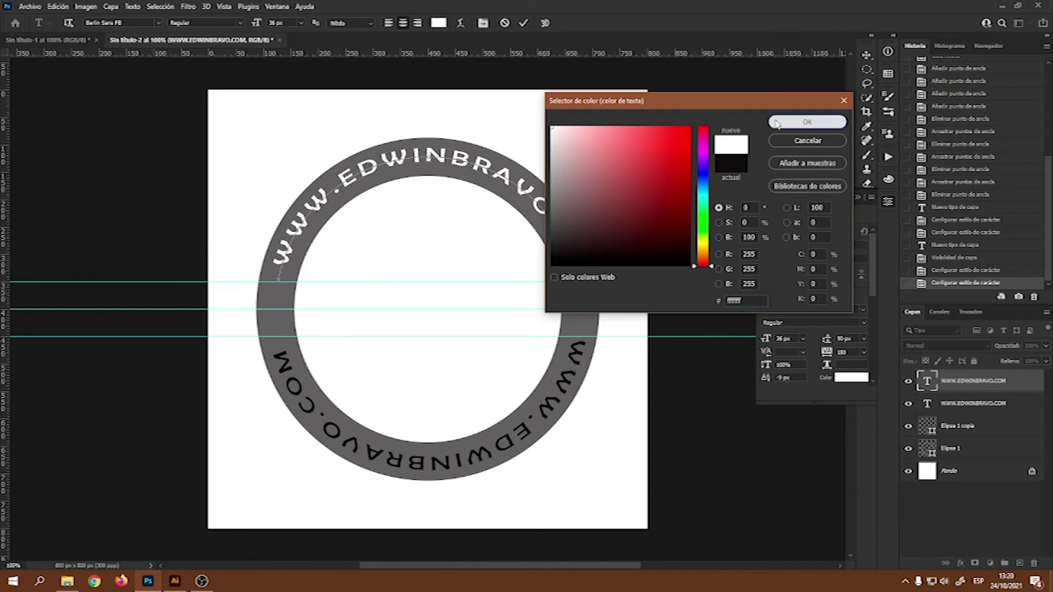
{"action": "left_click", "coordinate": [807, 121]}
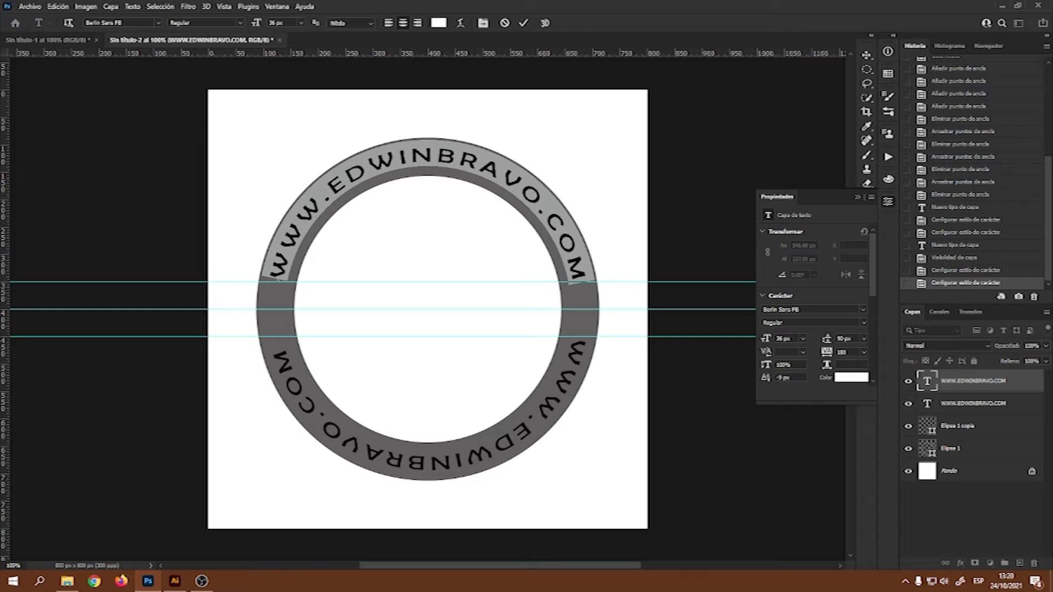
{"action": "left_click", "coordinate": [949, 407]}
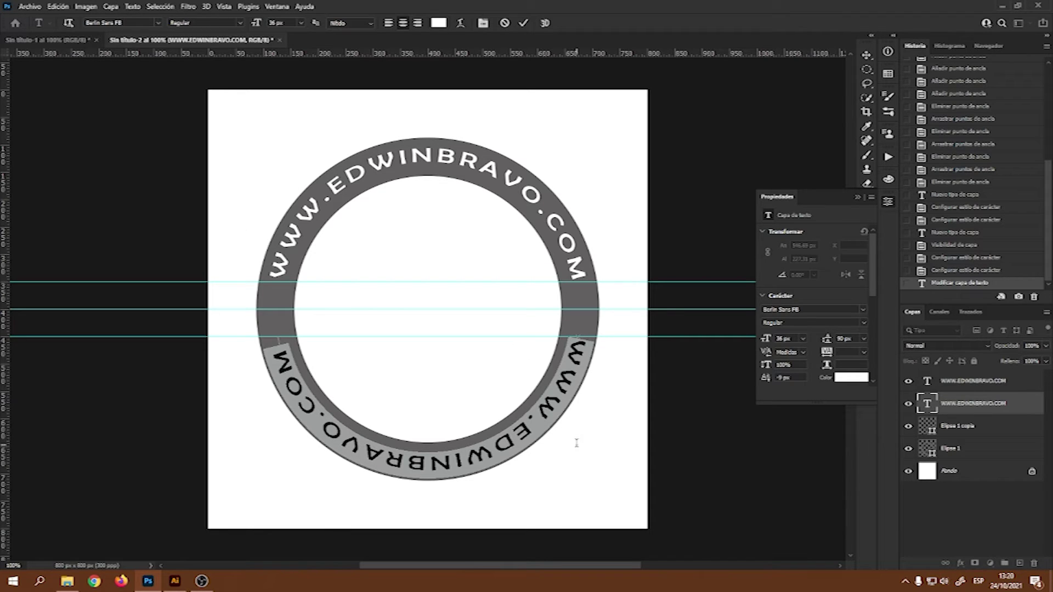
Flip the lower text's path horizontally so the address reads upright from left to right inside the ring.
{"action": "left_click", "coordinate": [58, 7]}
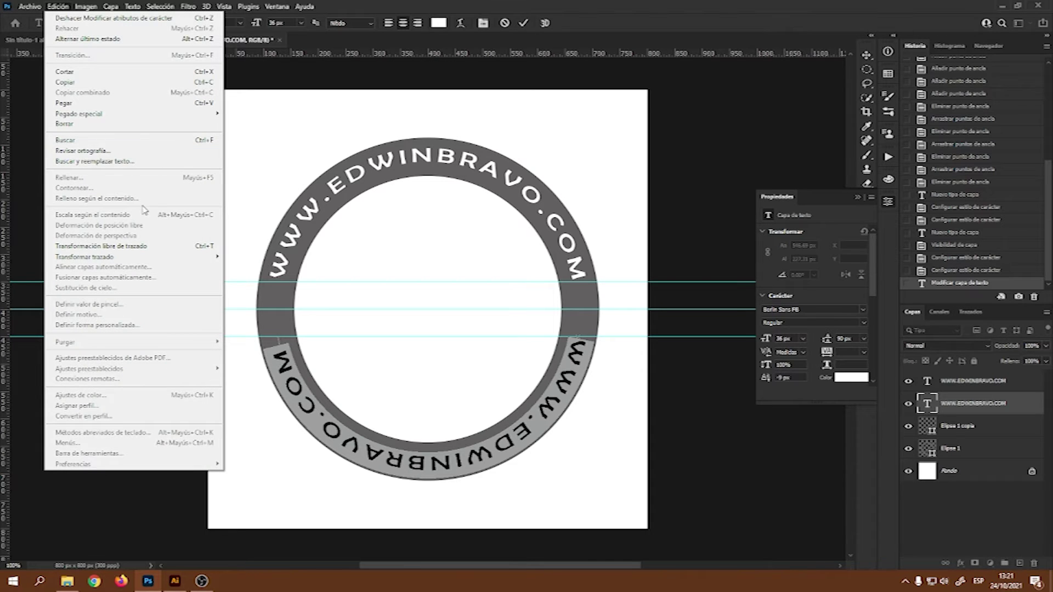
{"action": "mouse_move", "coordinate": [180, 257]}
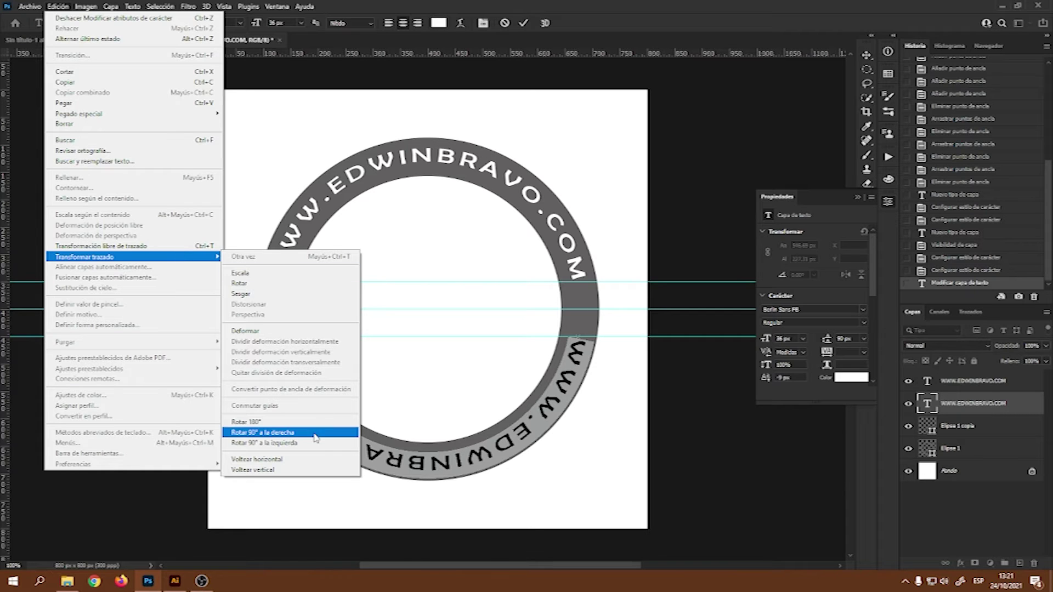
{"action": "left_click", "coordinate": [279, 460]}
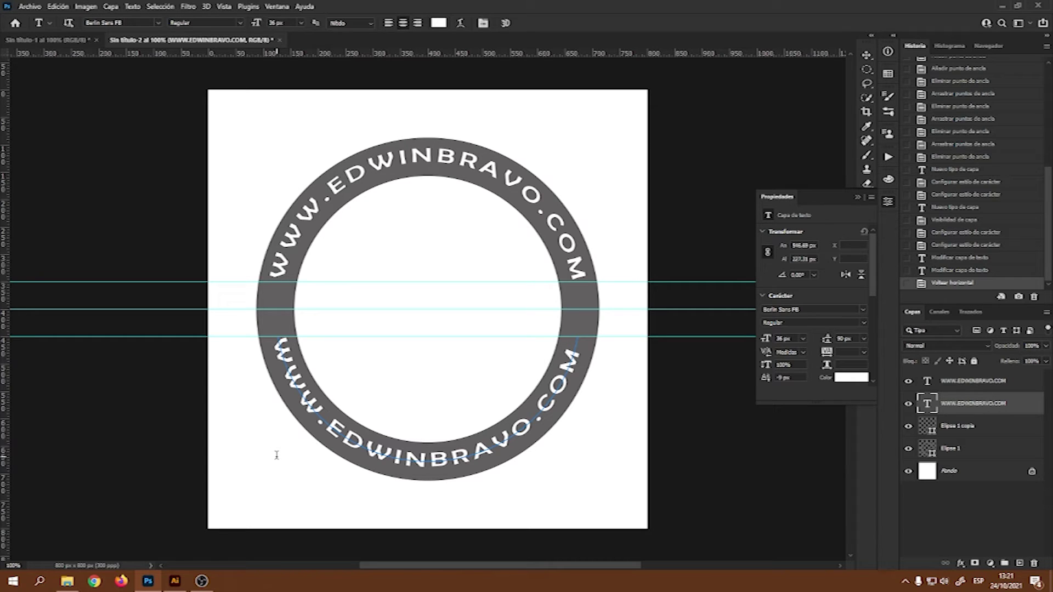
Add a layer above the texts and draw a 20 px white circle without stroke on the ring's left side at the middle guide.
{"action": "left_click", "coordinate": [1012, 386]}
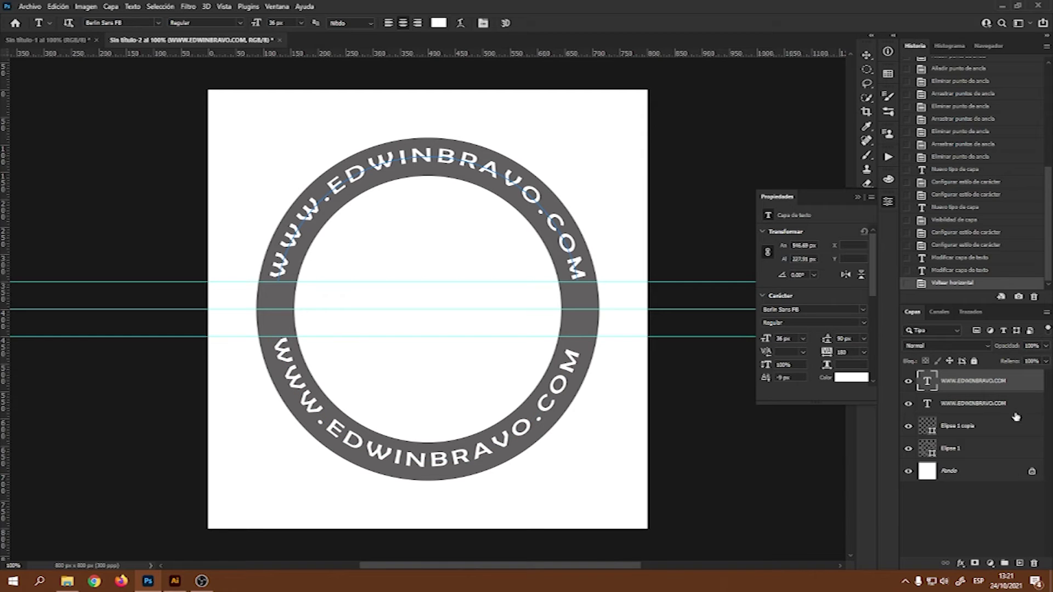
{"action": "left_click", "coordinate": [1019, 563]}
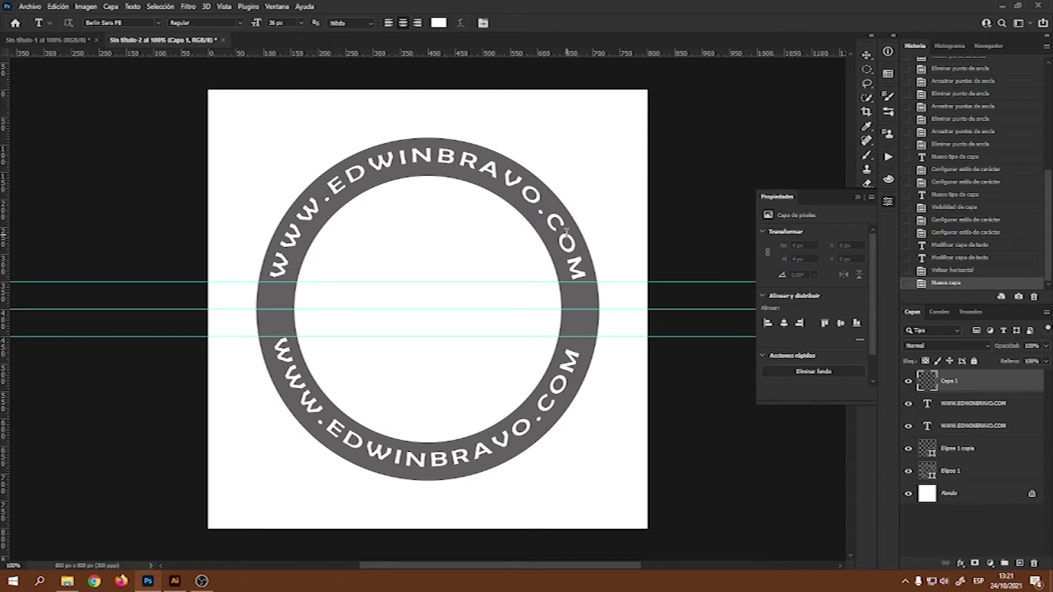
{"action": "left_click", "coordinate": [888, 202]}
{"action": "key", "text": "u"}
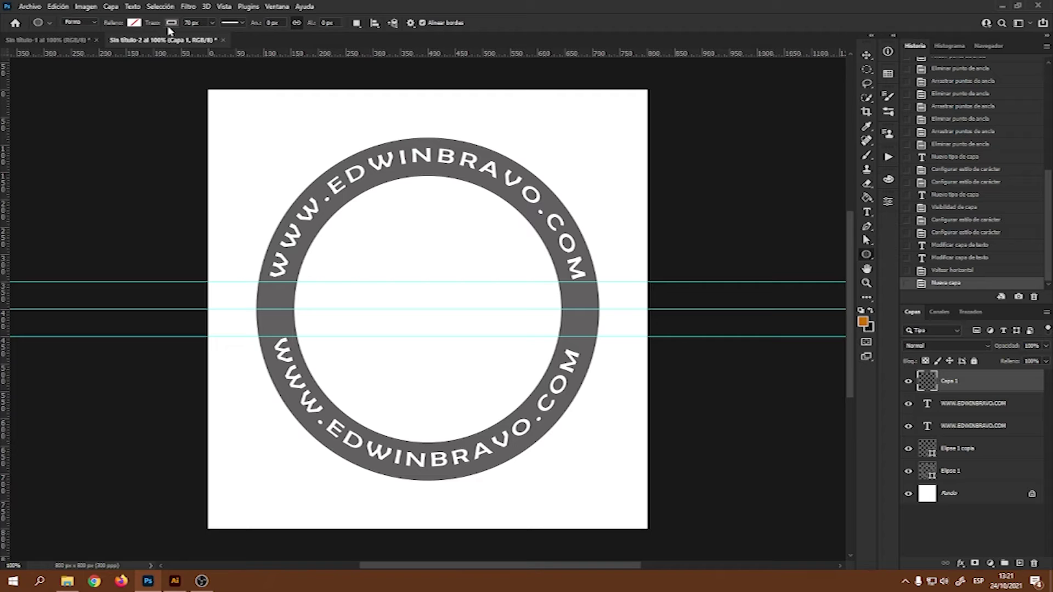
{"action": "left_click", "coordinate": [171, 23]}
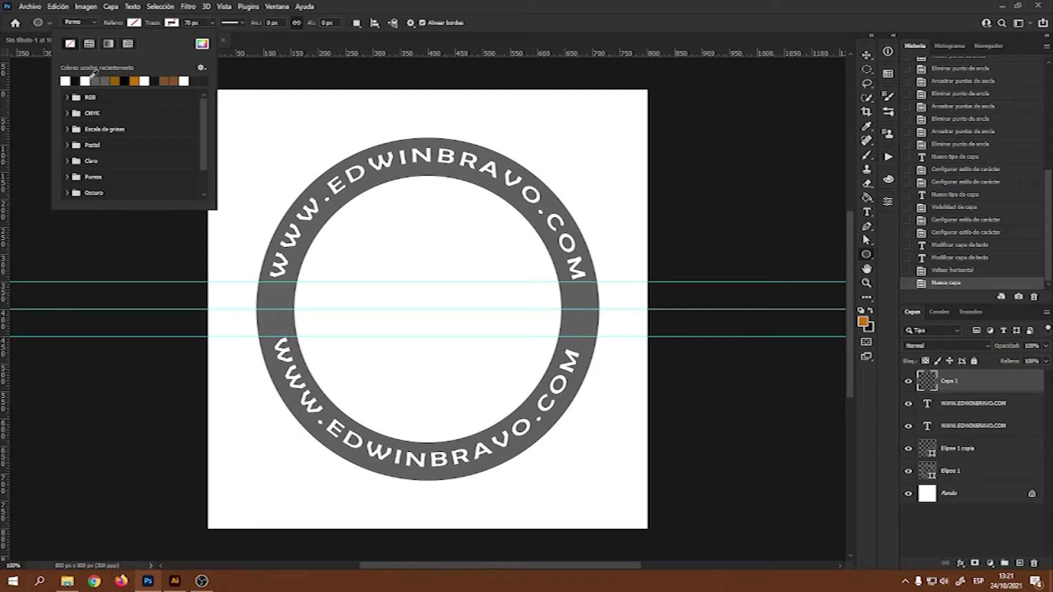
{"action": "left_click", "coordinate": [87, 81]}
{"action": "left_click_drag", "start_coordinate": [266, 303], "coordinate": [276, 315]}
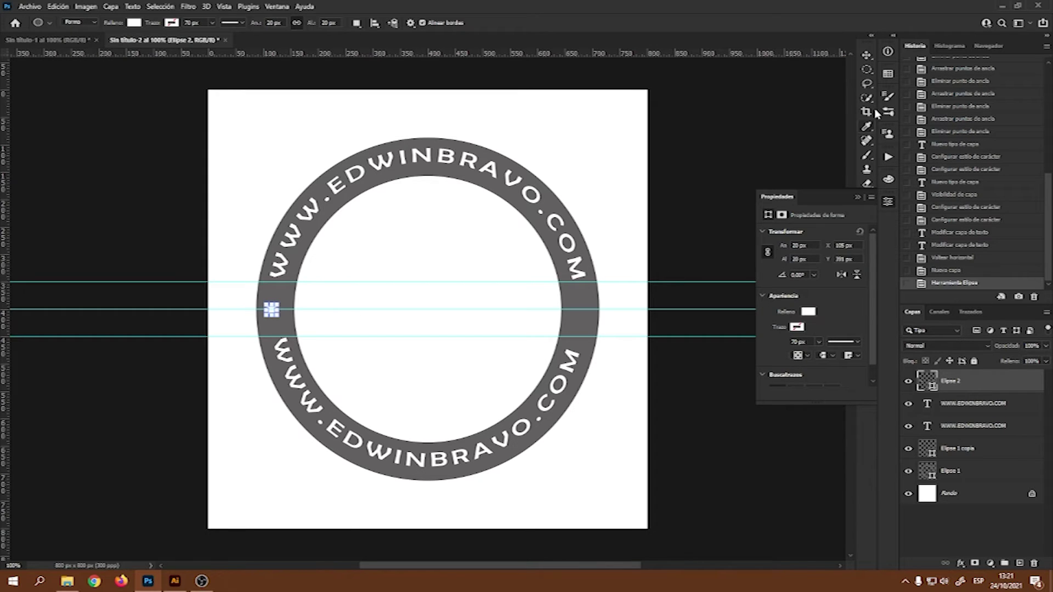
Center the white dot within the ring's band on the middle guide and place a duplicate on the ring's opposite side.
{"action": "left_click", "coordinate": [869, 55]}
{"action": "scroll", "coordinate": [279, 350], "scroll_direction": "up", "scroll_amount": 3}
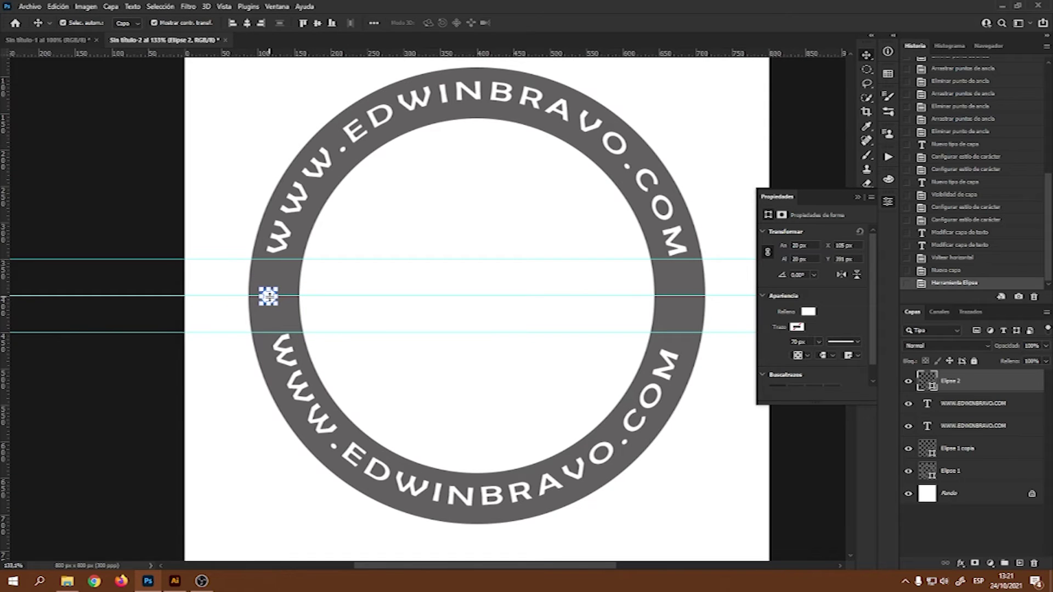
{"action": "left_click_drag", "start_coordinate": [269, 296], "coordinate": [274, 296]}
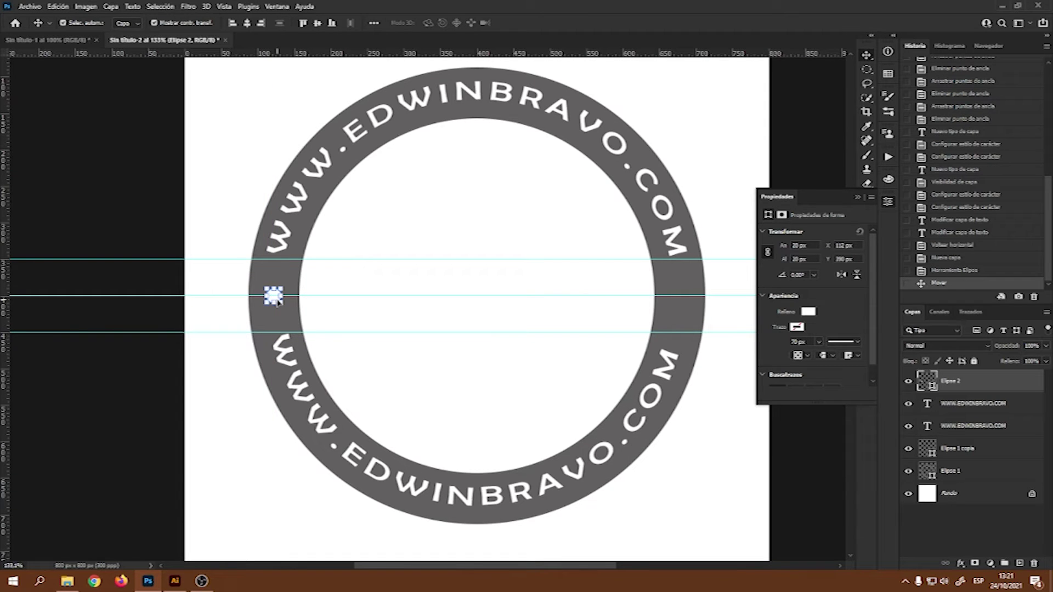
{"action": "key", "text": "ctrl+j"}
{"action": "left_click_drag", "start_coordinate": [278, 302], "coordinate": [689, 304]}
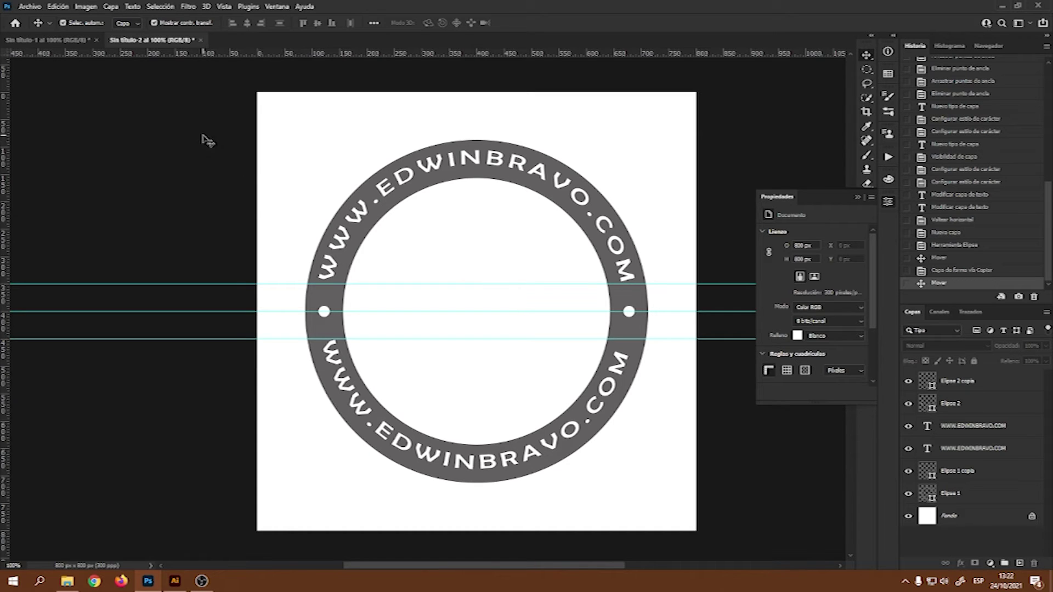
Switch to Illustrator and create a new 800 x 800 px document in CMYK colour at 300 ppi.
{"action": "left_click", "coordinate": [175, 586]}
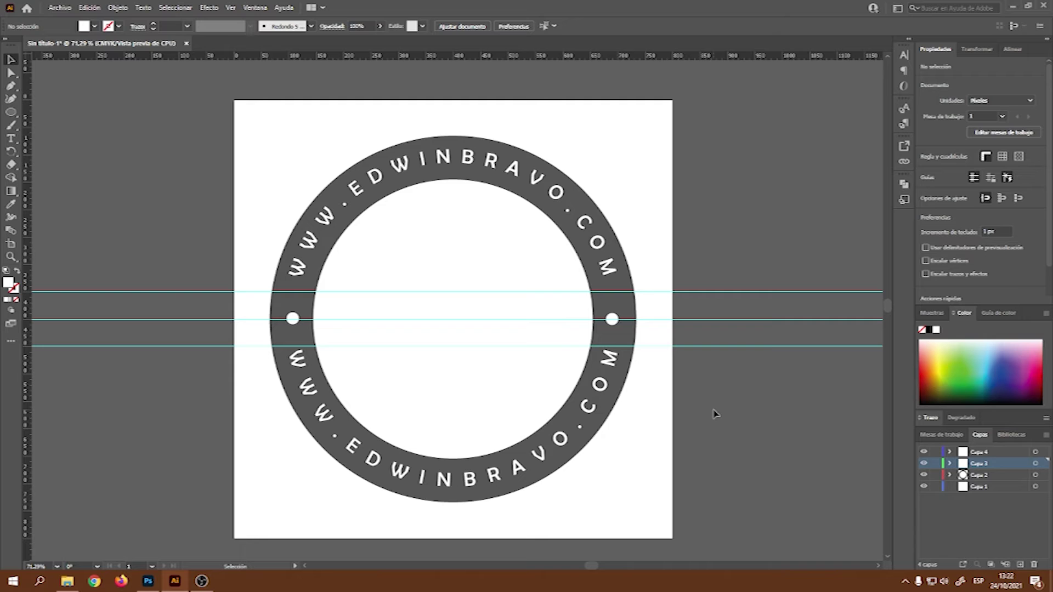
{"action": "left_click", "coordinate": [65, 8]}
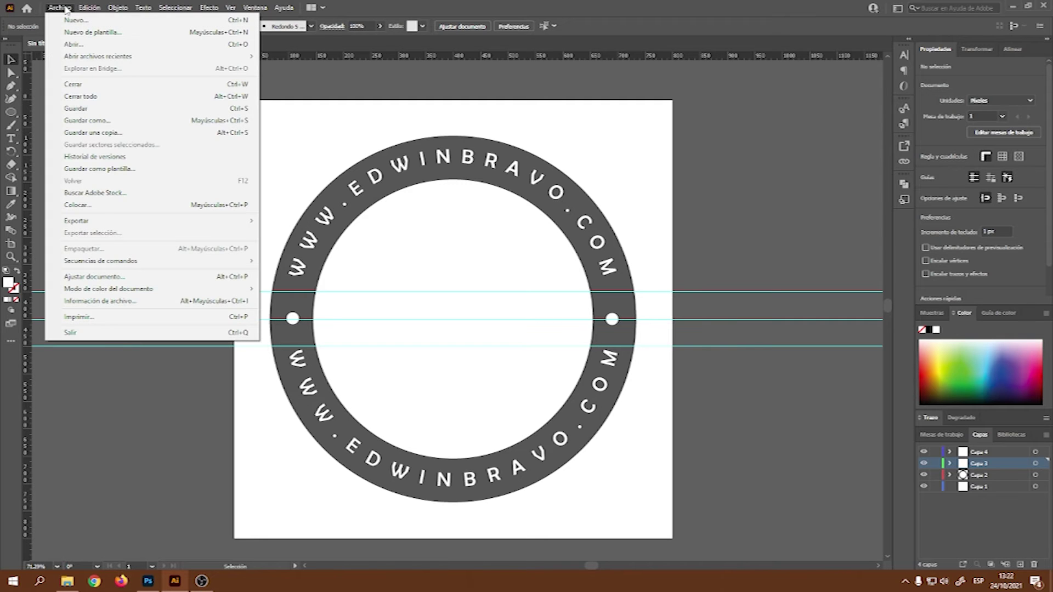
{"action": "left_click", "coordinate": [81, 22]}
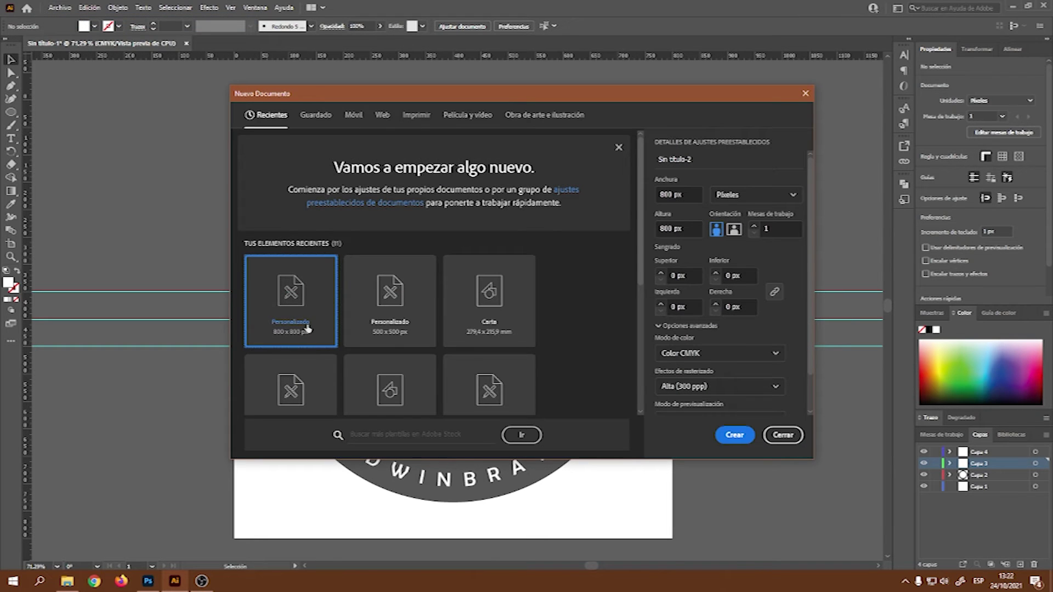
{"action": "left_click", "coordinate": [735, 435]}
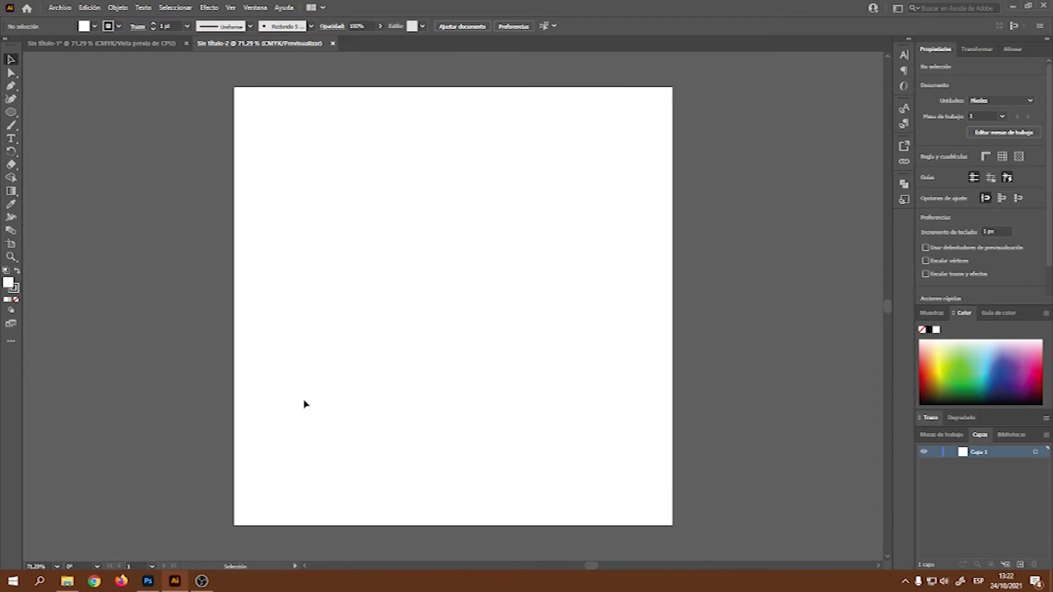
{"action": "left_click", "coordinate": [144, 586]}
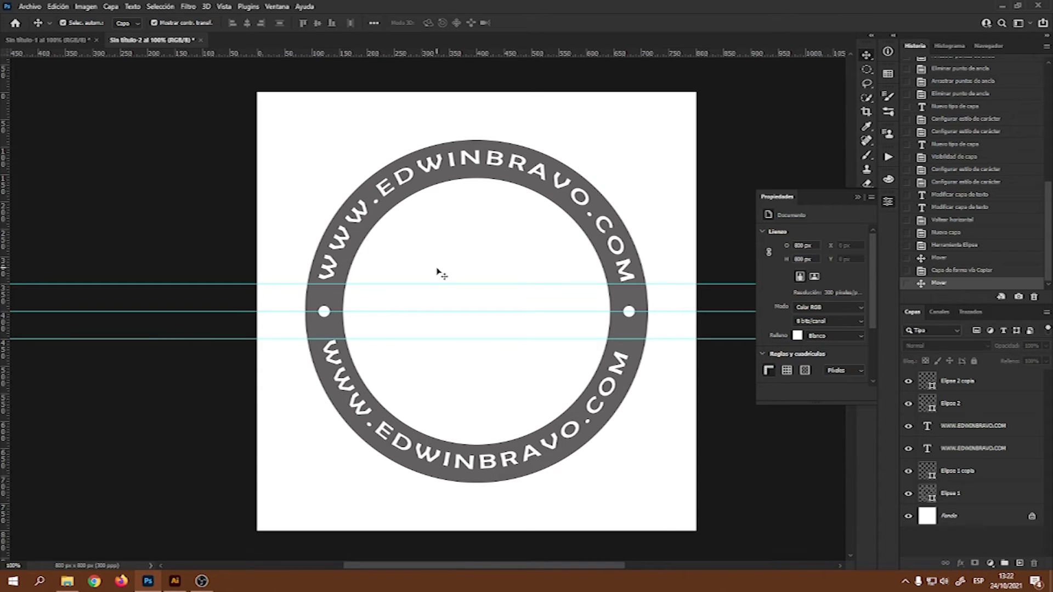
{"action": "mouse_move", "coordinate": [174, 584]}
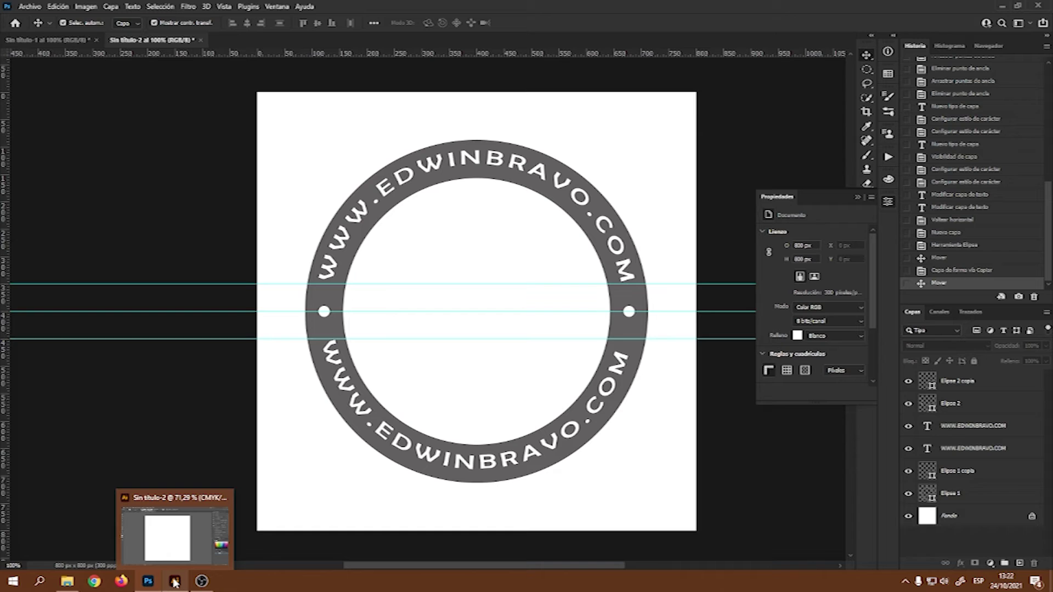
{"action": "left_click", "coordinate": [174, 582]}
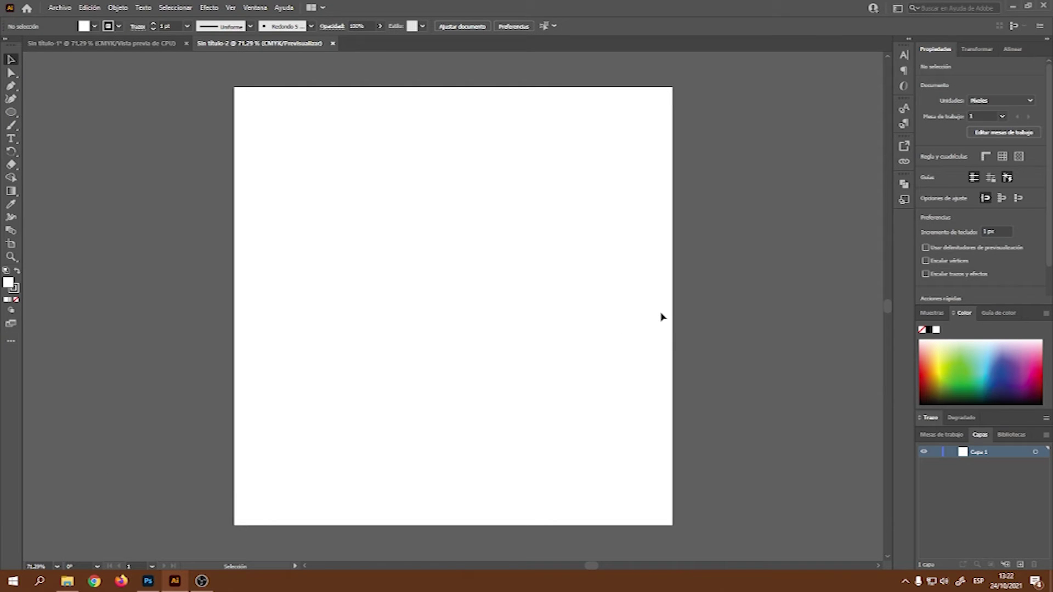
Add a layer and set the drawing defaults to no fill with a K=80 grey stroke of 60 pt.
{"action": "left_click", "coordinate": [1020, 565]}
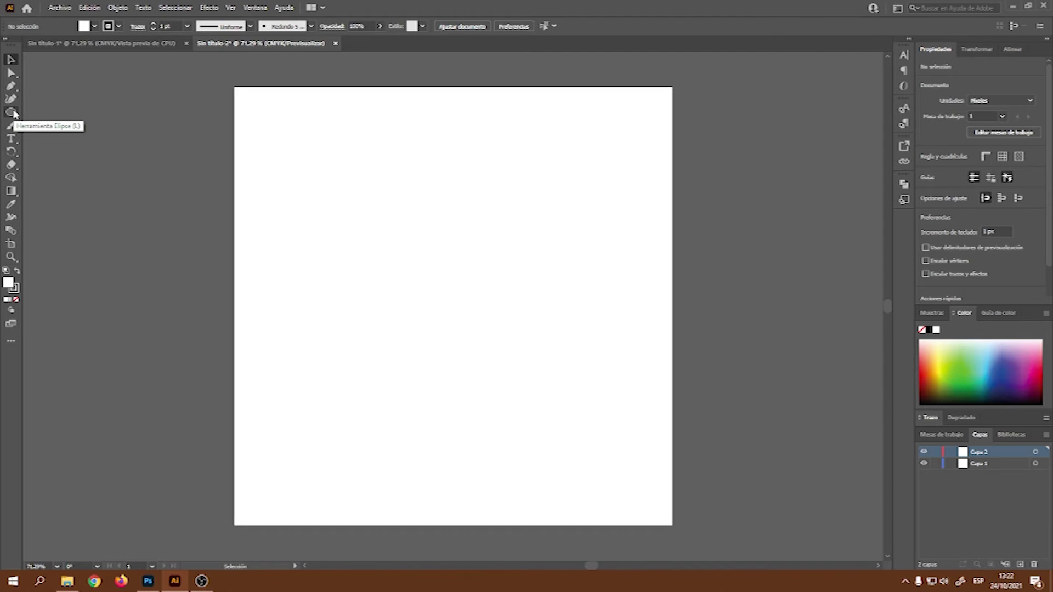
{"action": "left_click", "coordinate": [95, 26]}
{"action": "left_click", "coordinate": [6, 45]}
{"action": "left_click", "coordinate": [119, 27]}
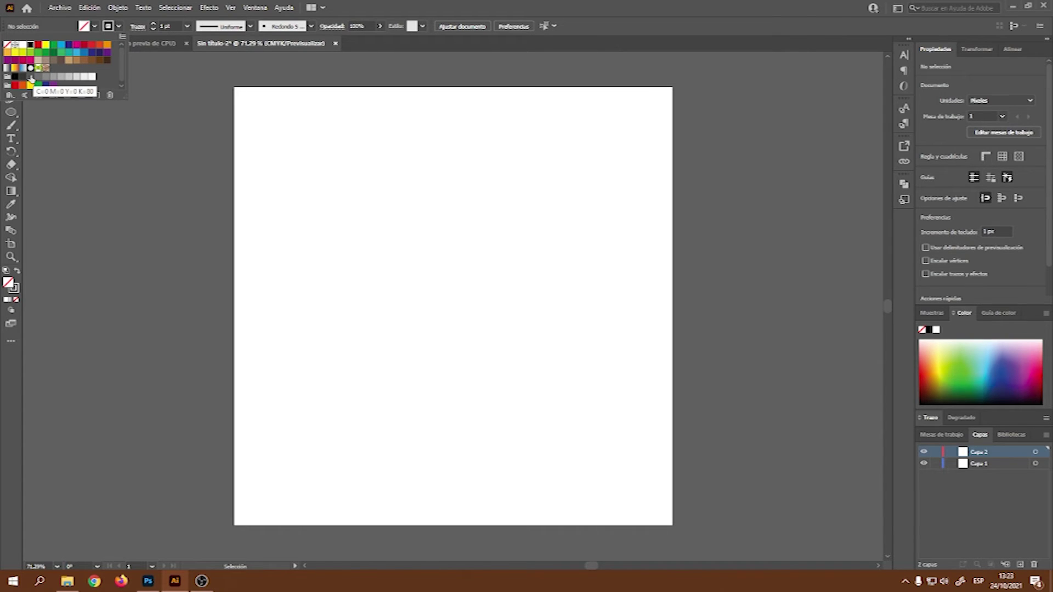
{"action": "left_click", "coordinate": [31, 78]}
{"action": "left_click", "coordinate": [187, 25]}
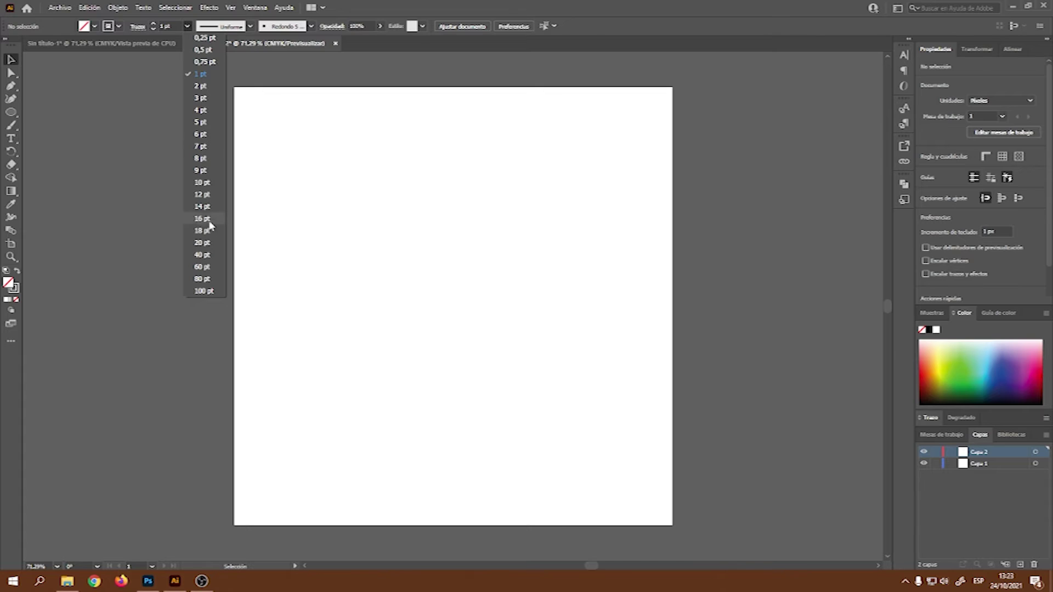
{"action": "left_click", "coordinate": [202, 266]}
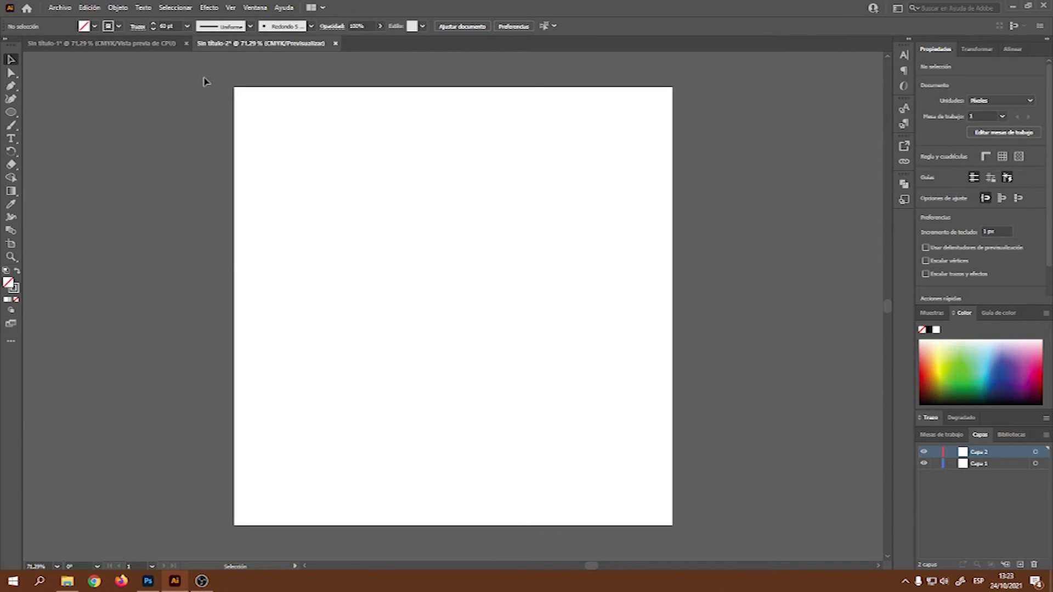
Draw a circle about 530 px in diameter and center it horizontally and vertically on the artboard.
{"action": "key", "text": "l"}
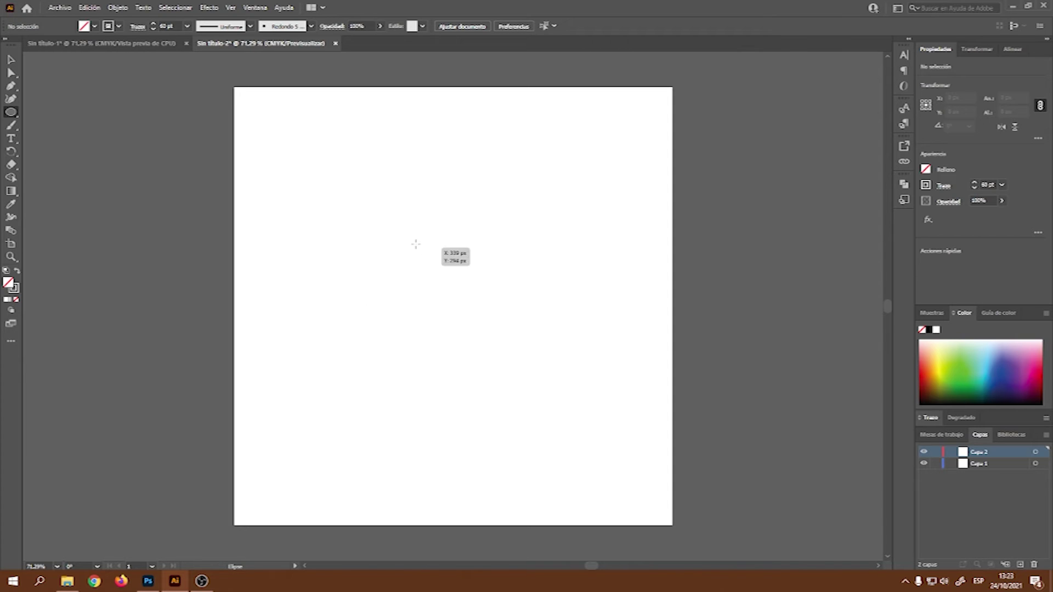
{"action": "mouse_move", "coordinate": [325, 181]}
{"action": "left_mouse_down"}
{"action": "mouse_move", "coordinate": [519, 408]}
{"action": "mouse_move", "coordinate": [555, 471]}
{"action": "left_mouse_up"}
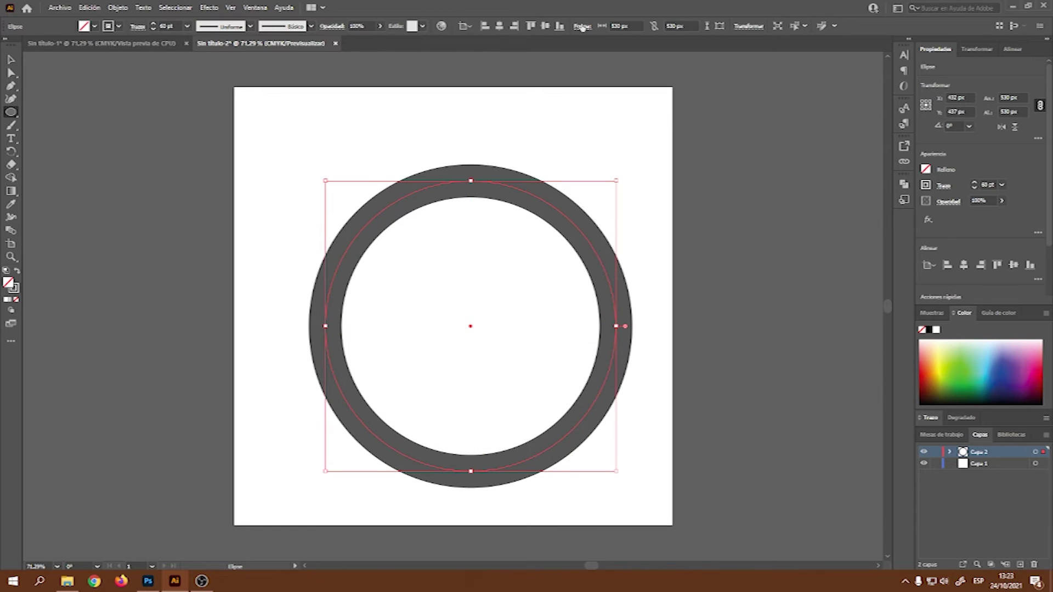
{"action": "left_click", "coordinate": [545, 26]}
{"action": "left_click", "coordinate": [499, 26]}
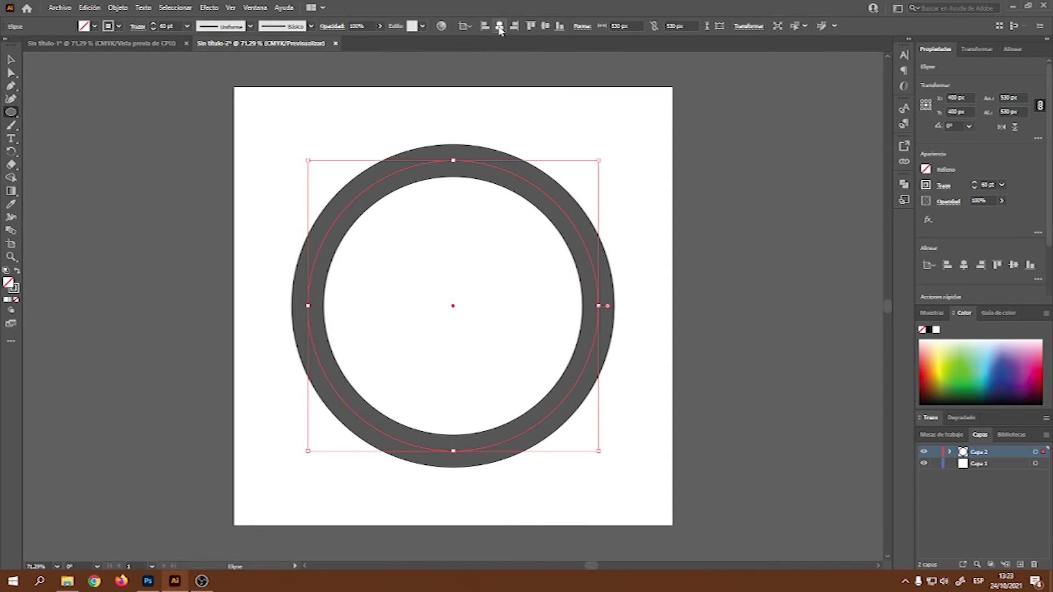
Set the circle's stroke weight to 70 pt.
{"action": "left_click", "coordinate": [170, 26]}
{"action": "left_click_drag", "start_coordinate": [170, 25], "coordinate": [152, 30]}
{"action": "type", "text": "70"}
{"action": "key", "text": "Return"}
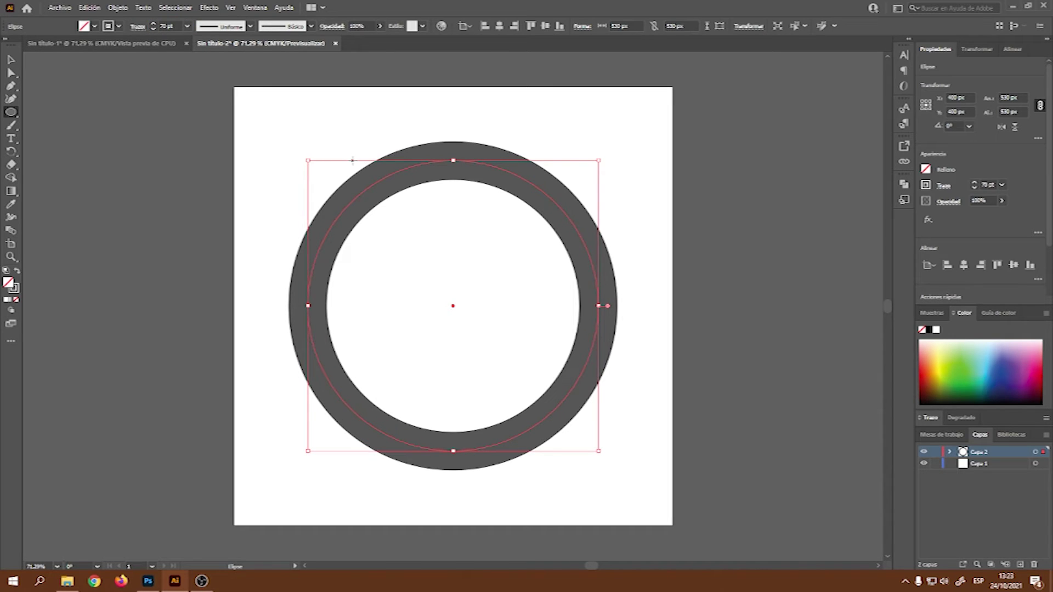
Add a layer above the ring and paste a copy of the circle in place on it.
{"action": "key", "text": "v"}
{"action": "left_click", "coordinate": [1020, 564]}
{"action": "key", "text": "ctrl+c"}
{"action": "key", "text": "ctrl+f"}
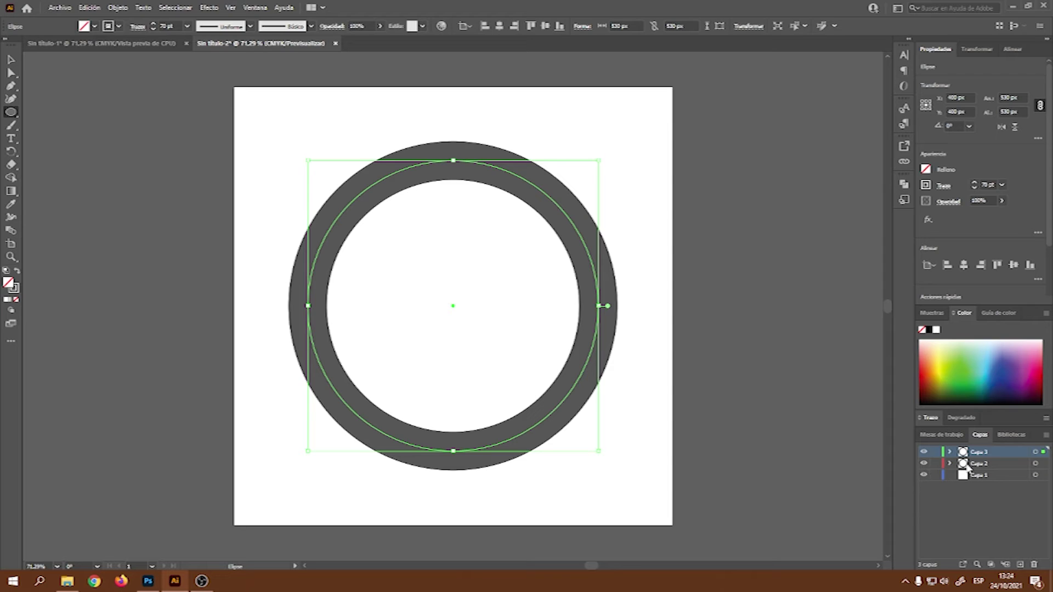
Hide the grey ring's layer and remove the stroke from the copied circle.
{"action": "left_click", "coordinate": [923, 464]}
{"action": "left_click", "coordinate": [118, 26]}
{"action": "left_click", "coordinate": [9, 46]}
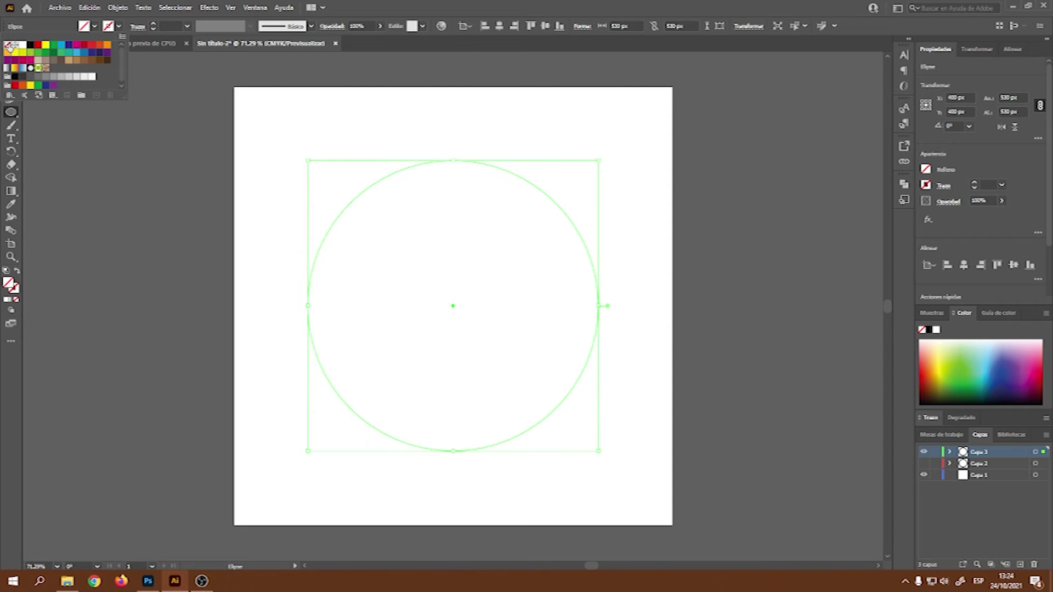
{"action": "left_click", "coordinate": [925, 466]}
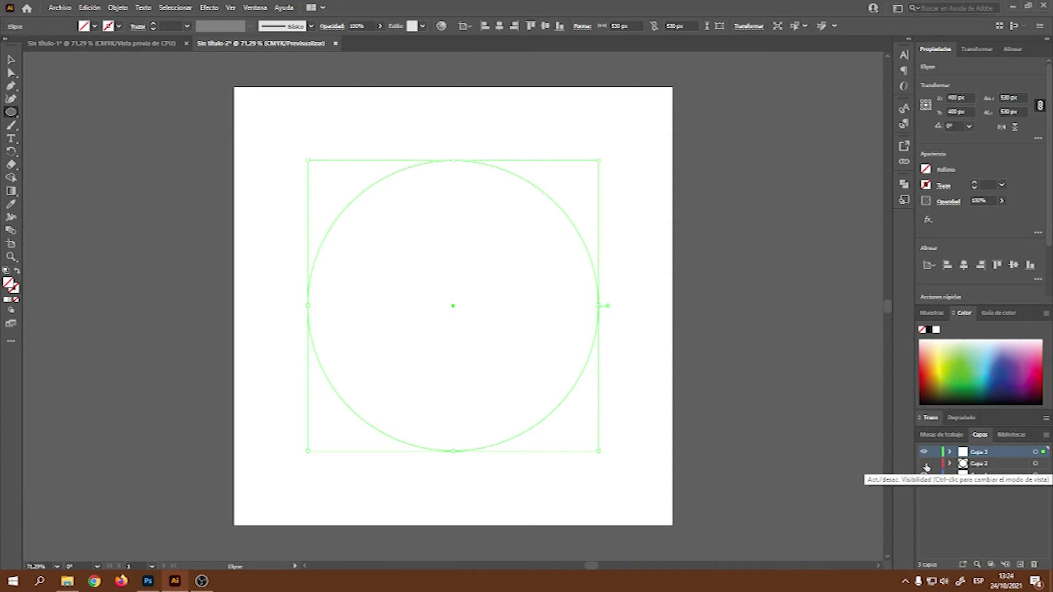
{"action": "left_click", "coordinate": [926, 466]}
{"action": "left_click", "coordinate": [925, 466]}
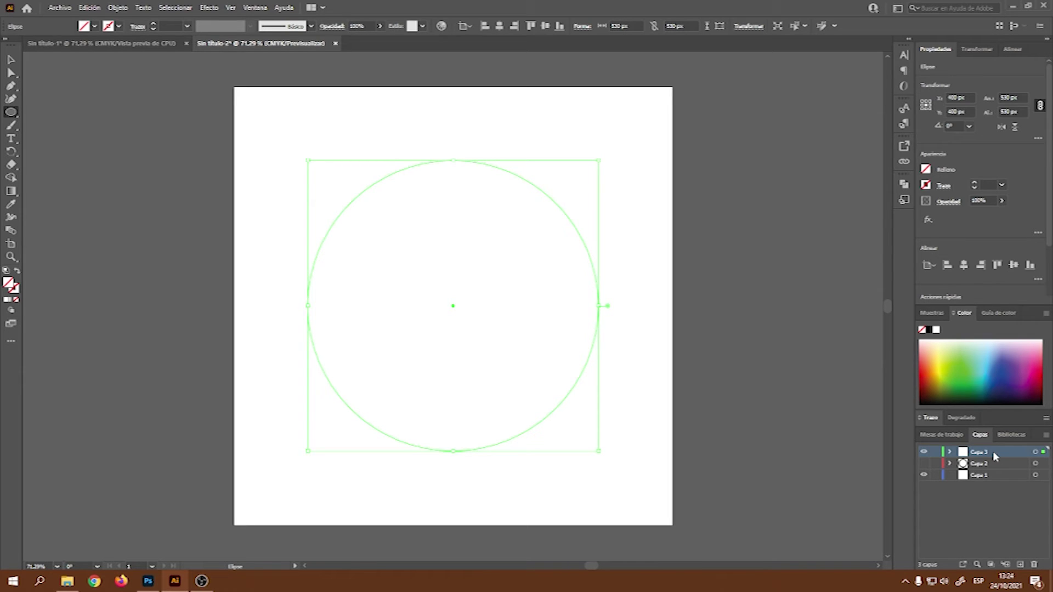
Show the rulers and place a horizontal guide through the circle's center plus one about 50 px above and one about 50 px below it.
{"action": "key", "text": "ctrl+r"}
{"action": "left_click_drag", "start_coordinate": [462, 55], "coordinate": [492, 307]}
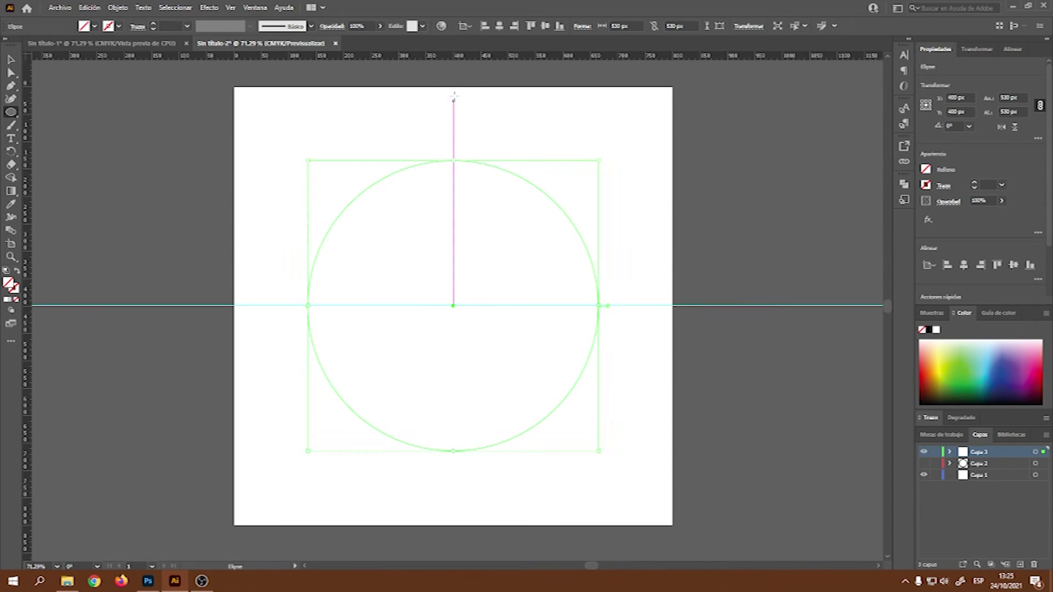
{"action": "left_click_drag", "start_coordinate": [453, 55], "coordinate": [457, 279]}
{"action": "left_click_drag", "start_coordinate": [438, 55], "coordinate": [448, 334]}
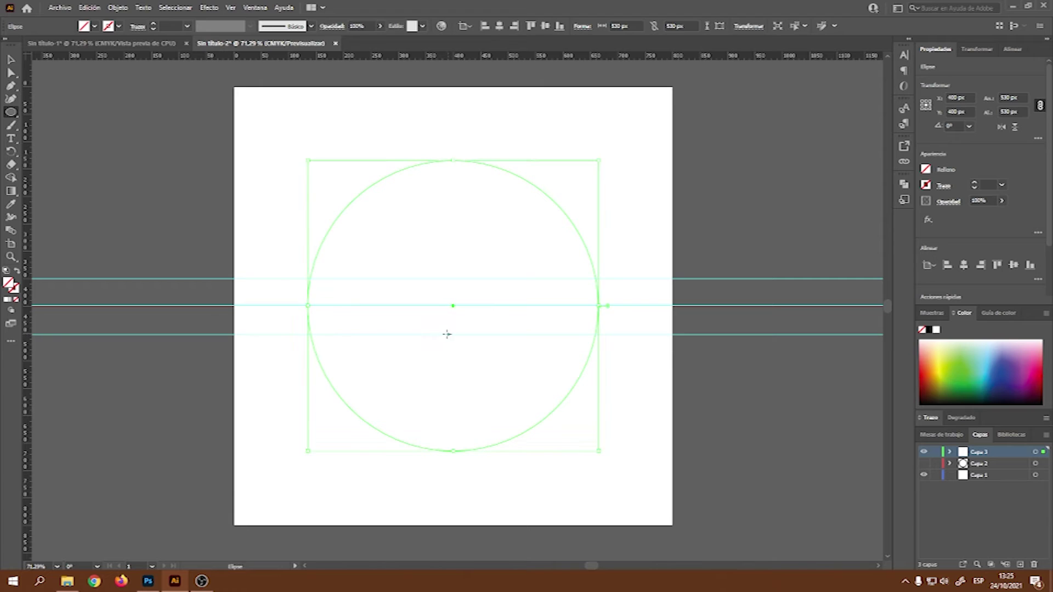
Add four anchor points to the circle path where the upper and lower guides cross it on both sides.
{"action": "left_click", "coordinate": [11, 87]}
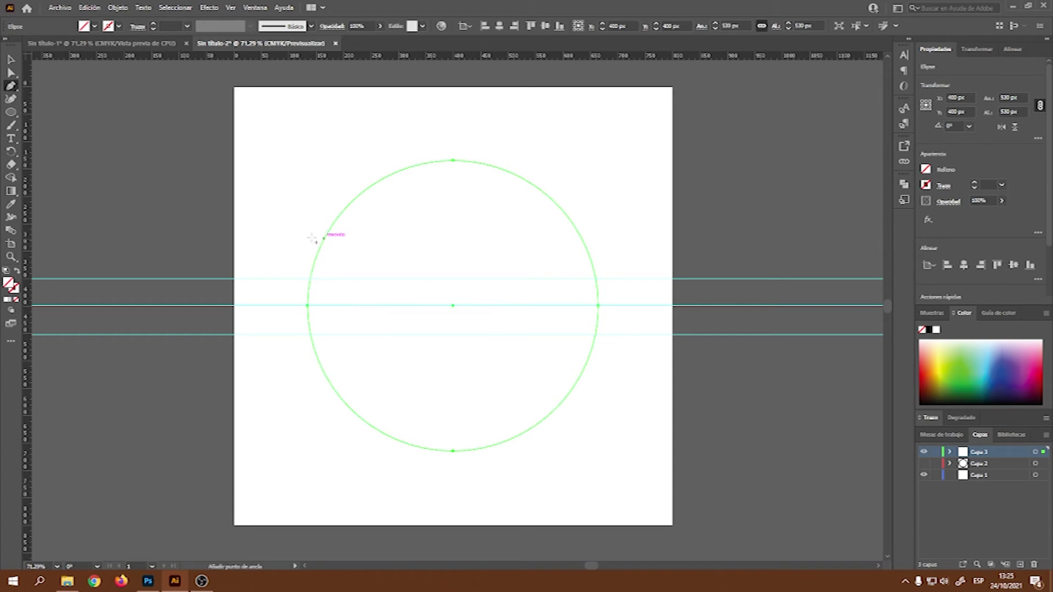
{"action": "left_click", "coordinate": [11, 72]}
{"action": "left_click", "coordinate": [12, 86]}
{"action": "scroll", "coordinate": [311, 279], "scroll_direction": "up", "scroll_amount": 3}
{"action": "left_click", "coordinate": [310, 278]}
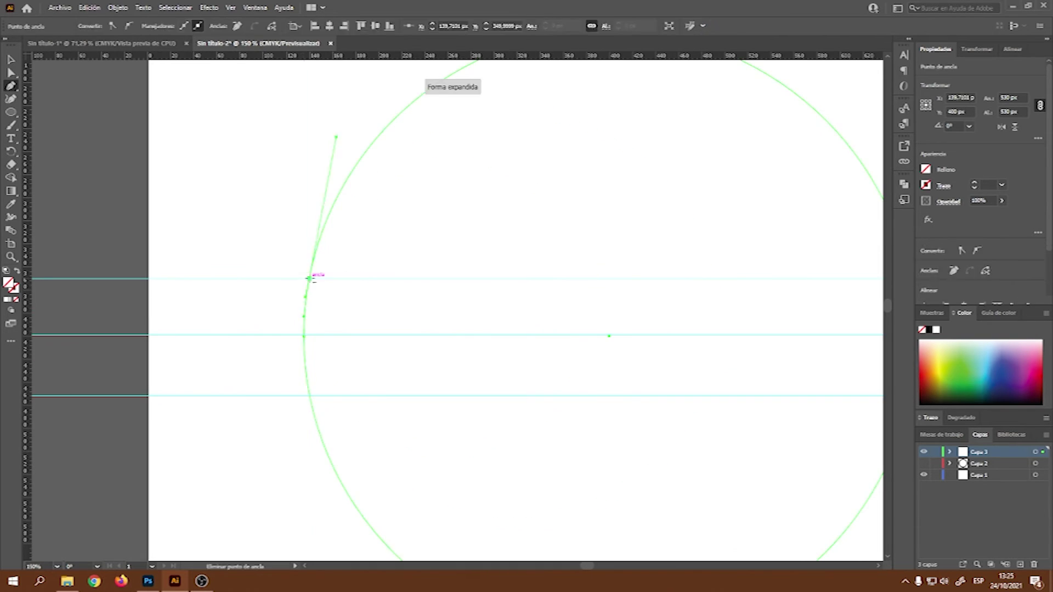
{"action": "left_click", "coordinate": [310, 396]}
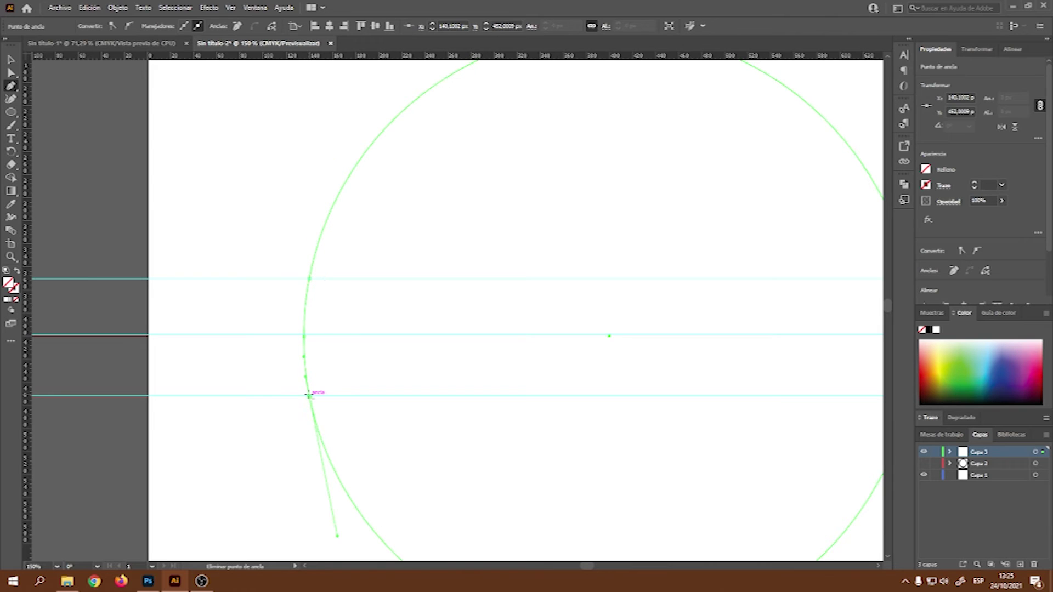
{"action": "left_click_drag", "start_coordinate": [586, 566], "coordinate": [596, 566]}
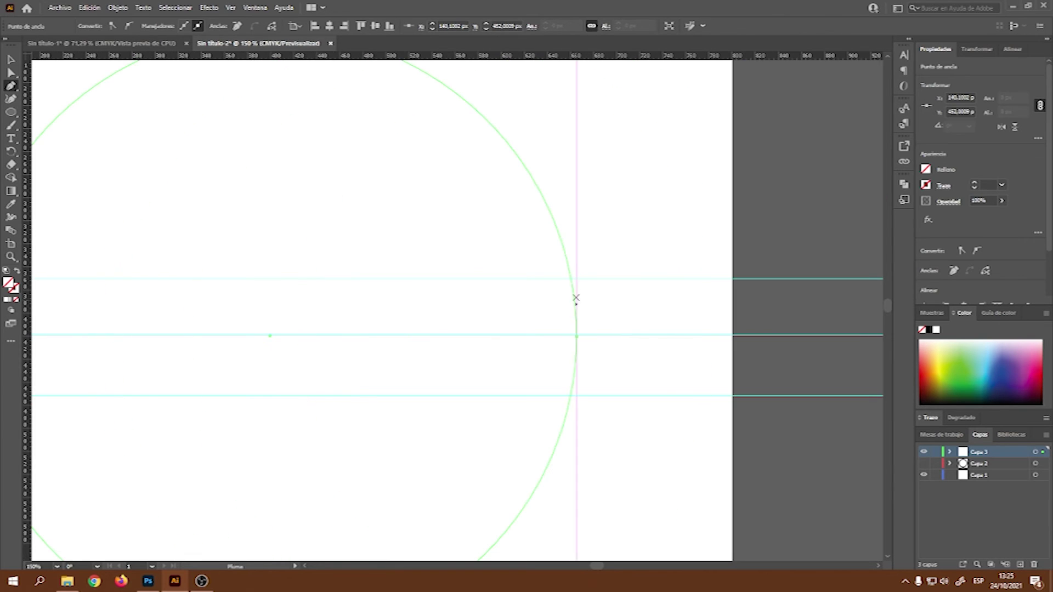
{"action": "left_click", "coordinate": [570, 278]}
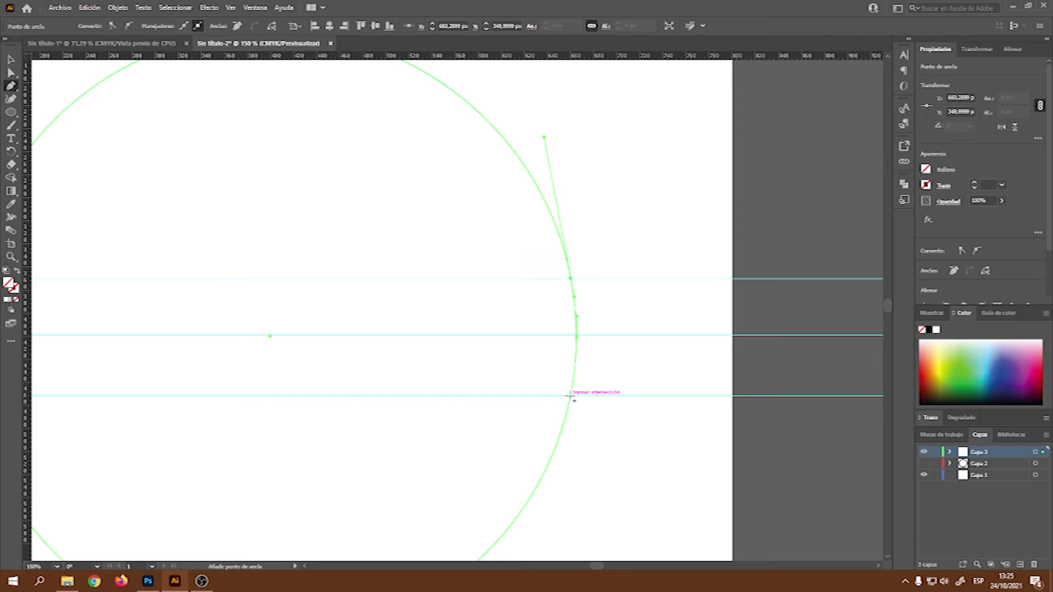
{"action": "left_click", "coordinate": [571, 396]}
Delete the circle's two side anchor points on the middle guide to split the path into an upper and a lower arc.
{"action": "scroll", "coordinate": [420, 345], "scroll_direction": "down", "scroll_amount": 2}
{"action": "scroll", "coordinate": [367, 357], "scroll_direction": "up", "scroll_amount": 1}
{"action": "left_click_drag", "start_coordinate": [597, 566], "coordinate": [593, 567]}
{"action": "left_click", "coordinate": [11, 73]}
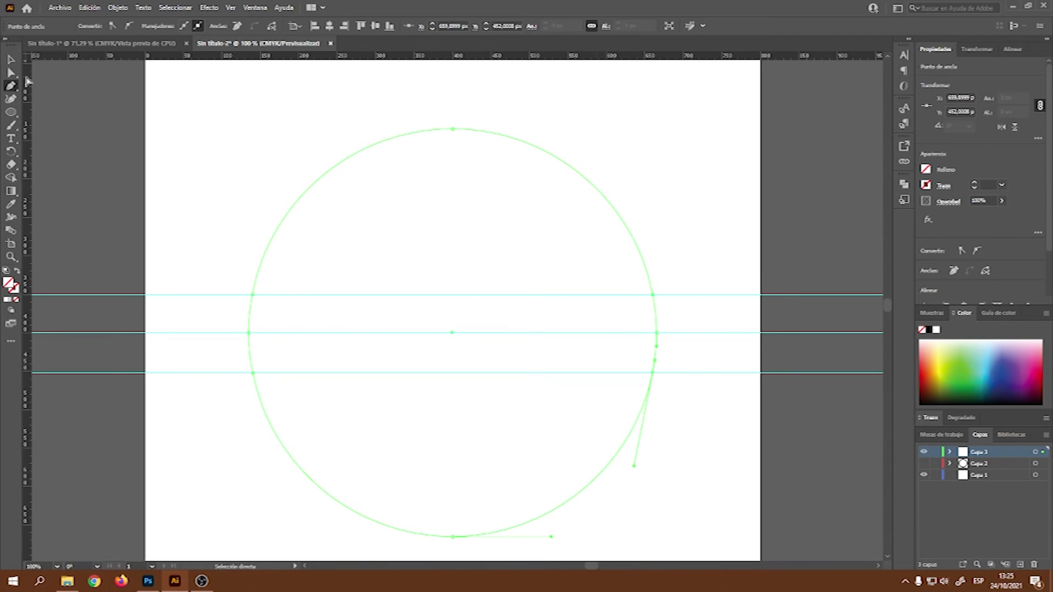
{"action": "left_click", "coordinate": [249, 332]}
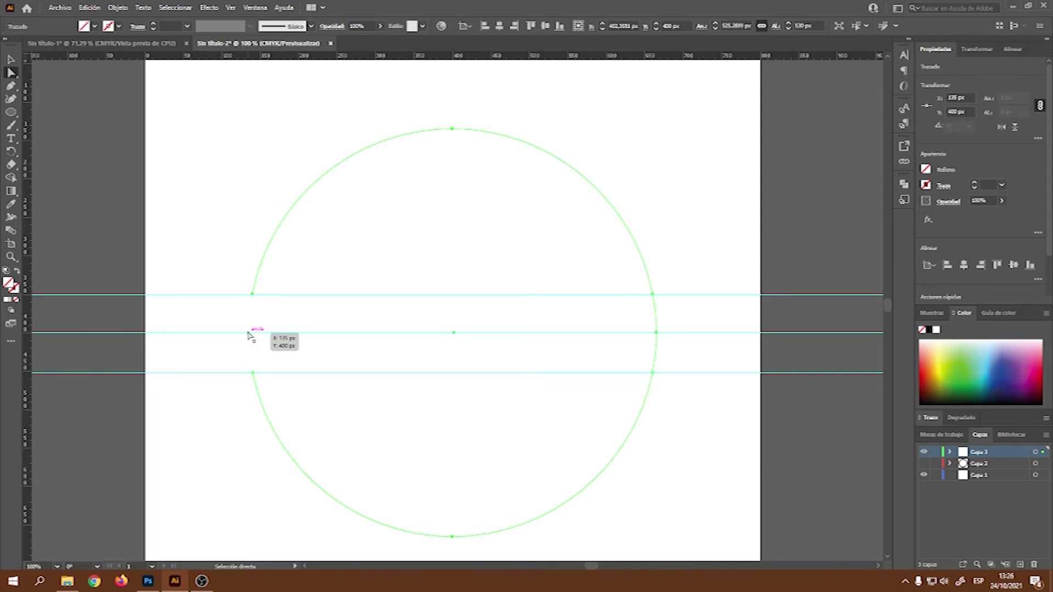
{"action": "left_click", "coordinate": [656, 333]}
{"action": "key", "text": "Delete"}
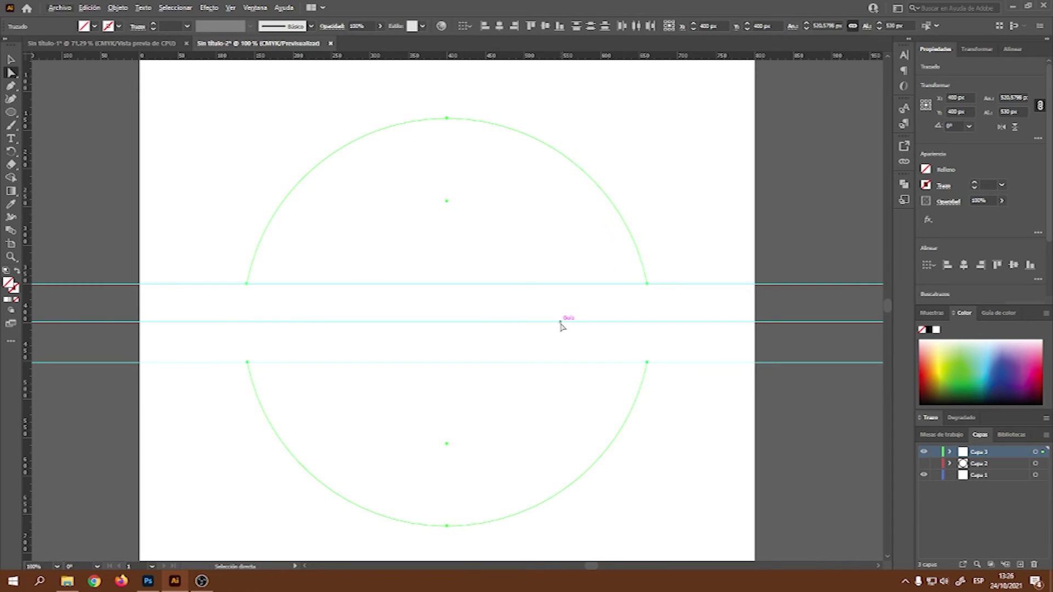
{"action": "scroll", "coordinate": [601, 376], "scroll_direction": "down", "scroll_amount": 1}
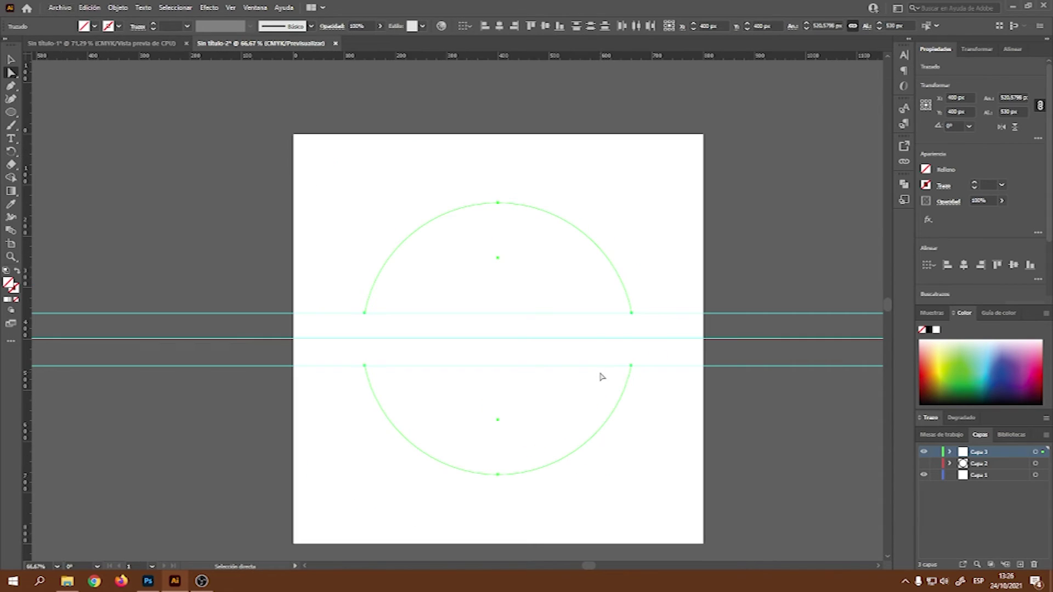
{"action": "scroll", "coordinate": [601, 376], "scroll_direction": "up", "scroll_amount": 1}
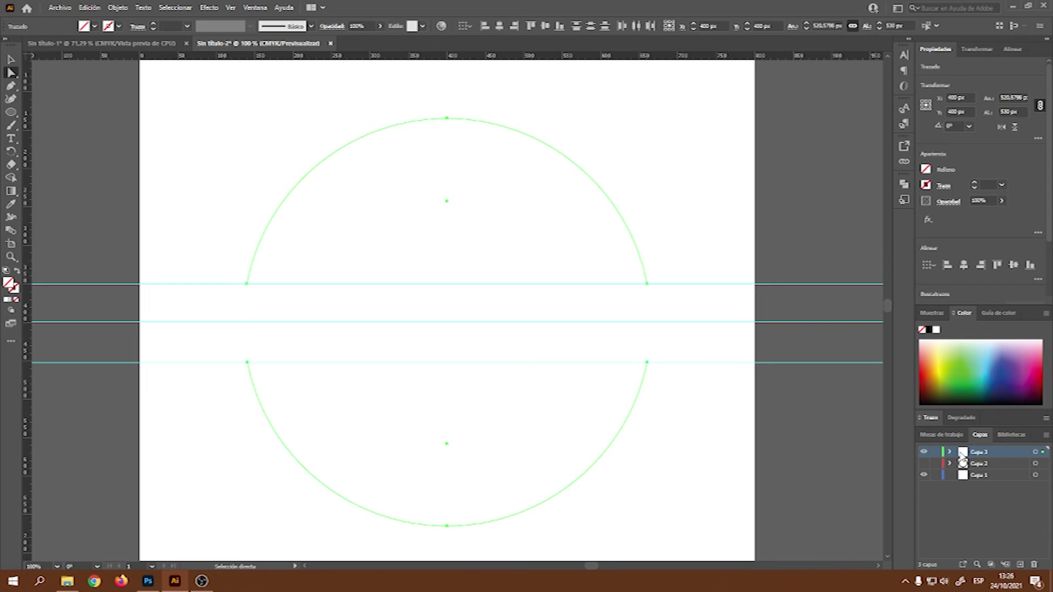
Add a new layer and enter the website address in capitals along the upper arc path in Berlin Sans FB.
{"action": "left_click", "coordinate": [1020, 564]}
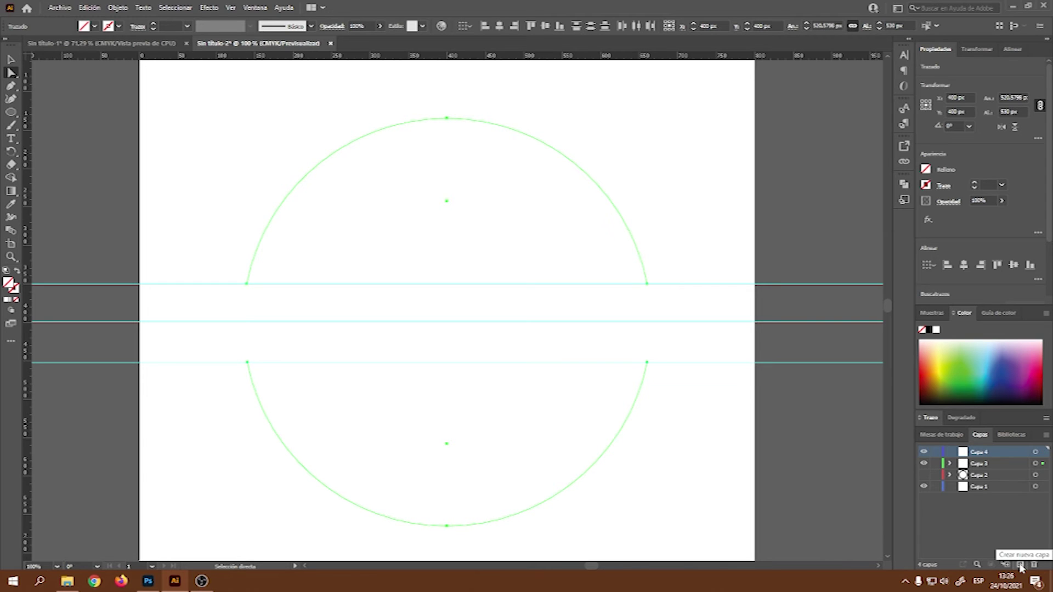
{"action": "left_click", "coordinate": [10, 140]}
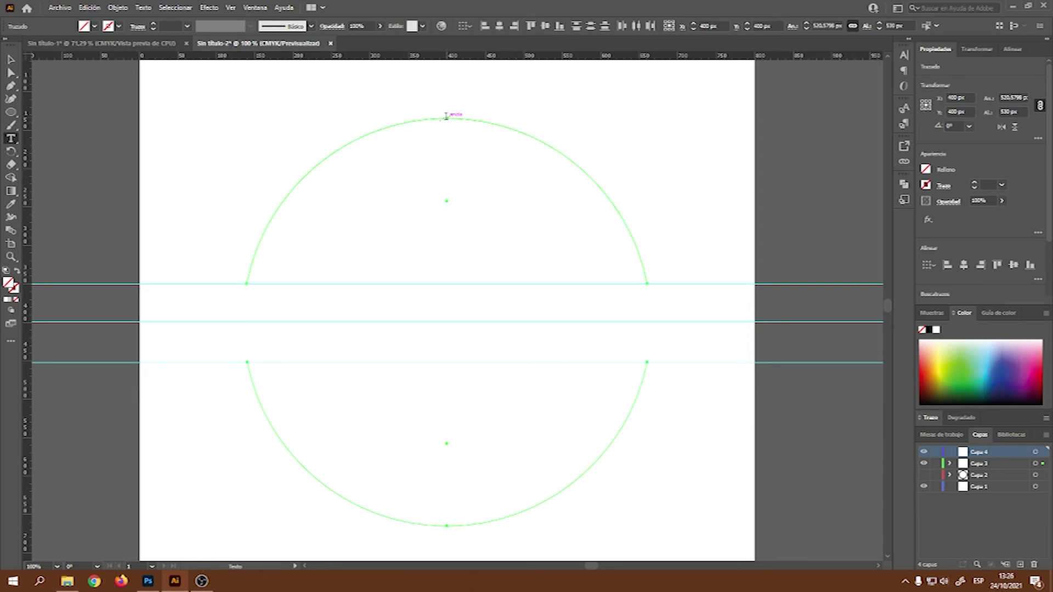
{"action": "left_click", "coordinate": [447, 117]}
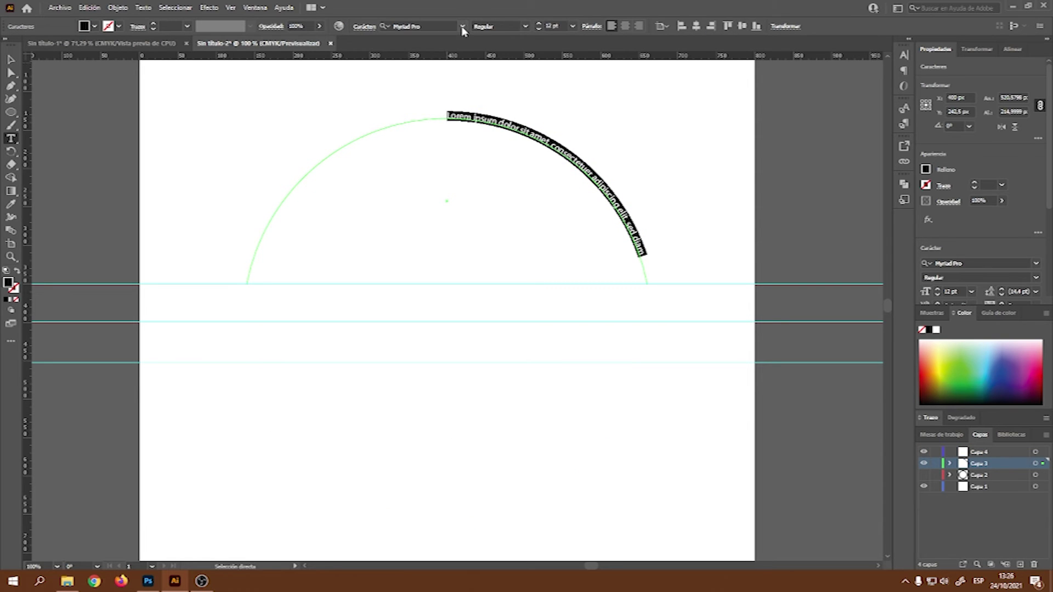
{"action": "left_click", "coordinate": [462, 26]}
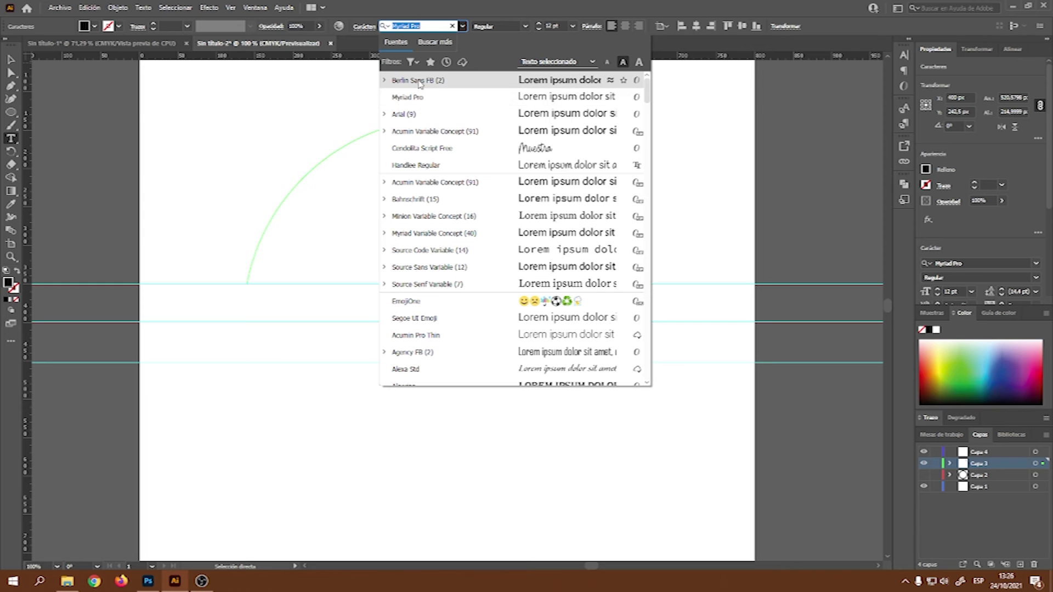
{"action": "left_click", "coordinate": [417, 81]}
{"action": "type", "text": "ww"}
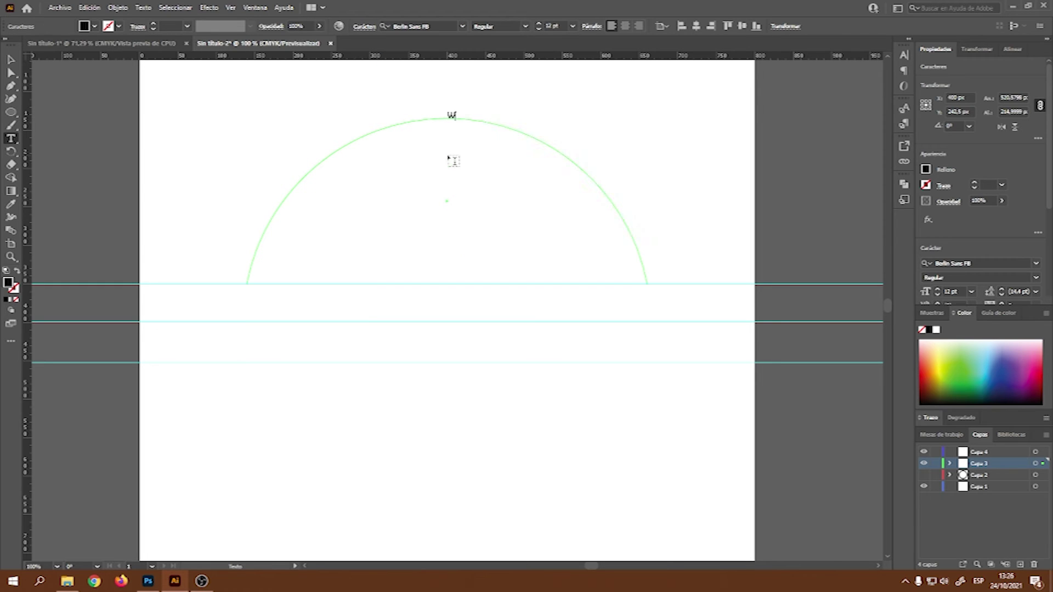
{"action": "type", "text": "w.EDWINBRAVO.COM"}
Set all of the upper arc text to 36 pt and center its paragraph alignment.
{"action": "key", "text": "ctrl+a"}
{"action": "left_click", "coordinate": [573, 26]}
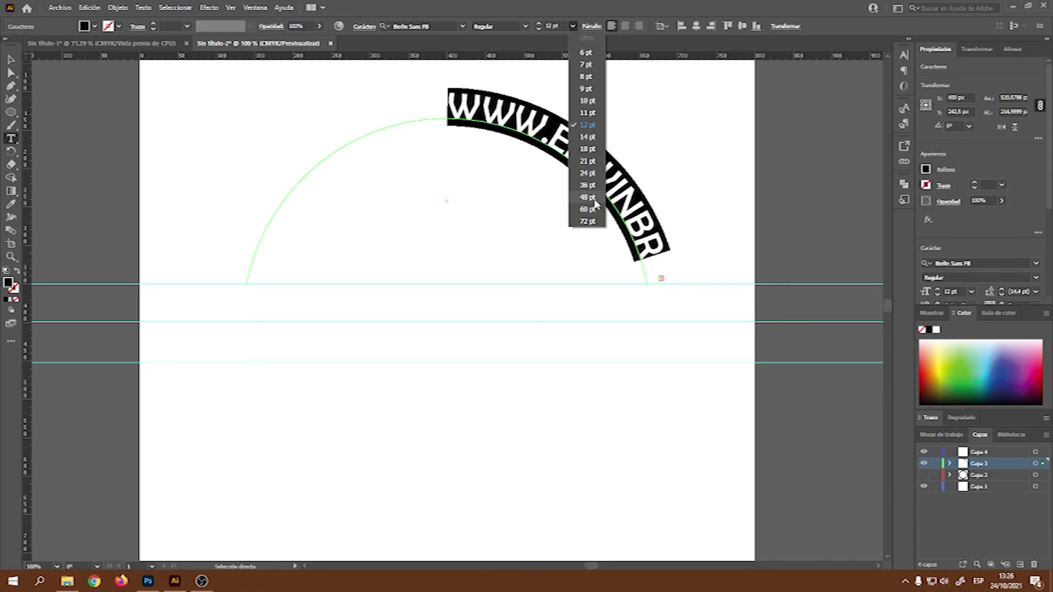
{"action": "left_click", "coordinate": [588, 185]}
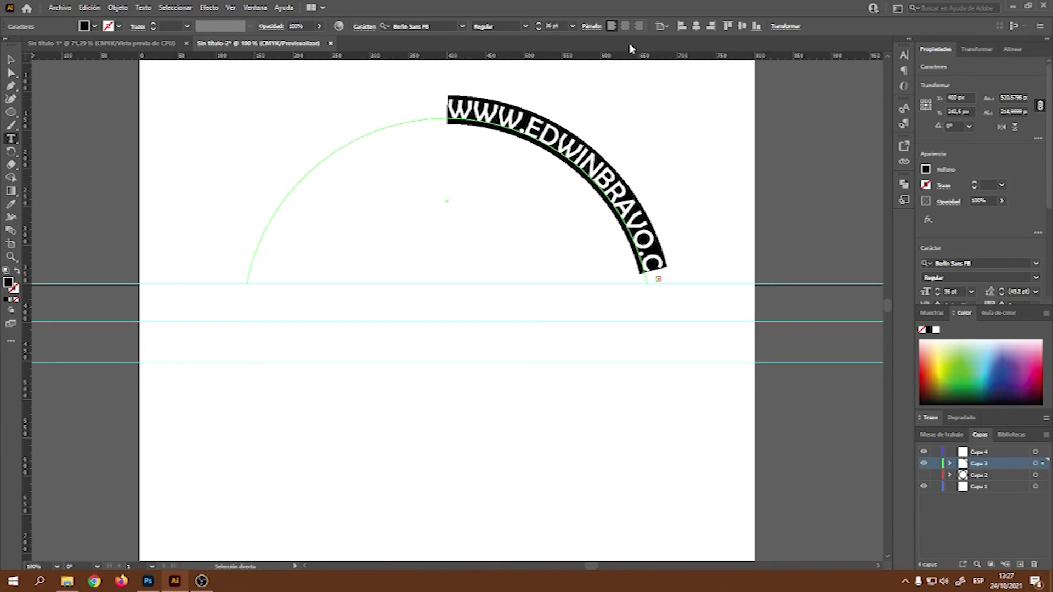
{"action": "left_click", "coordinate": [625, 26]}
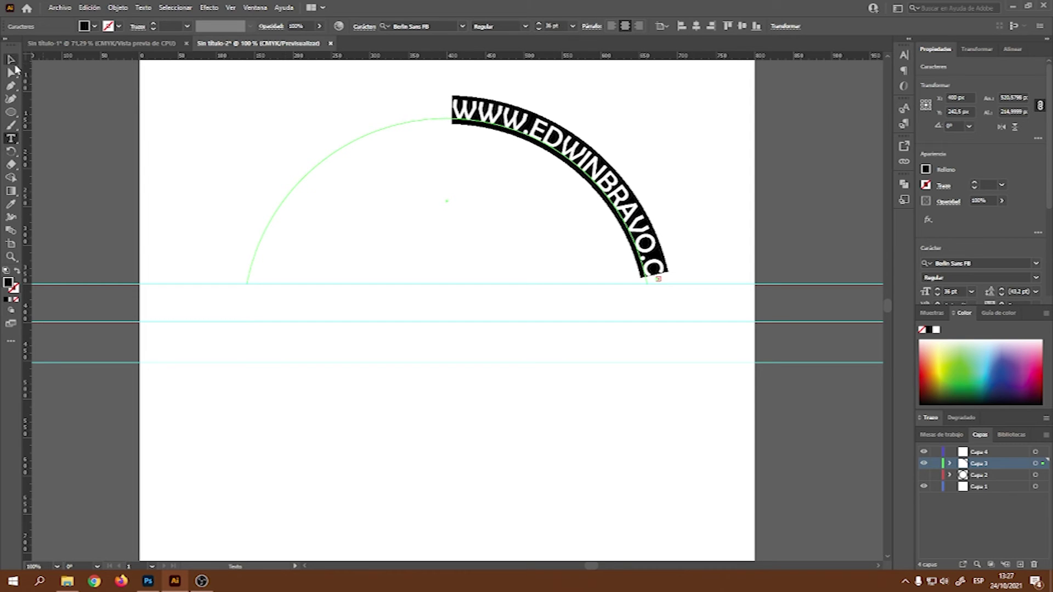
Move the start of the upper path text to the arc's left end so the text spans the whole arc.
{"action": "left_click", "coordinate": [13, 64]}
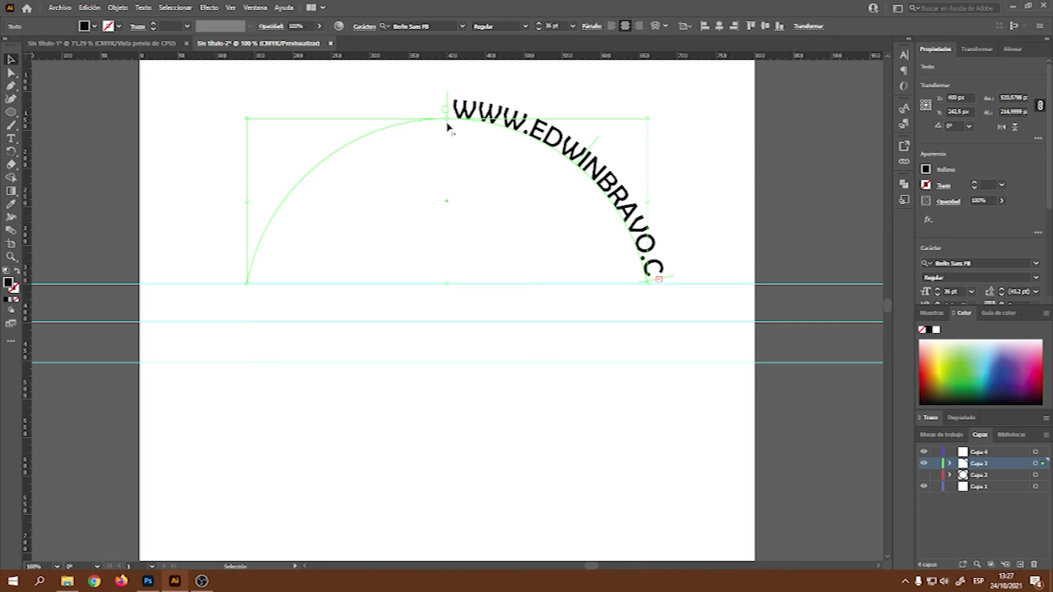
{"action": "left_click_drag", "start_coordinate": [447, 127], "coordinate": [253, 308]}
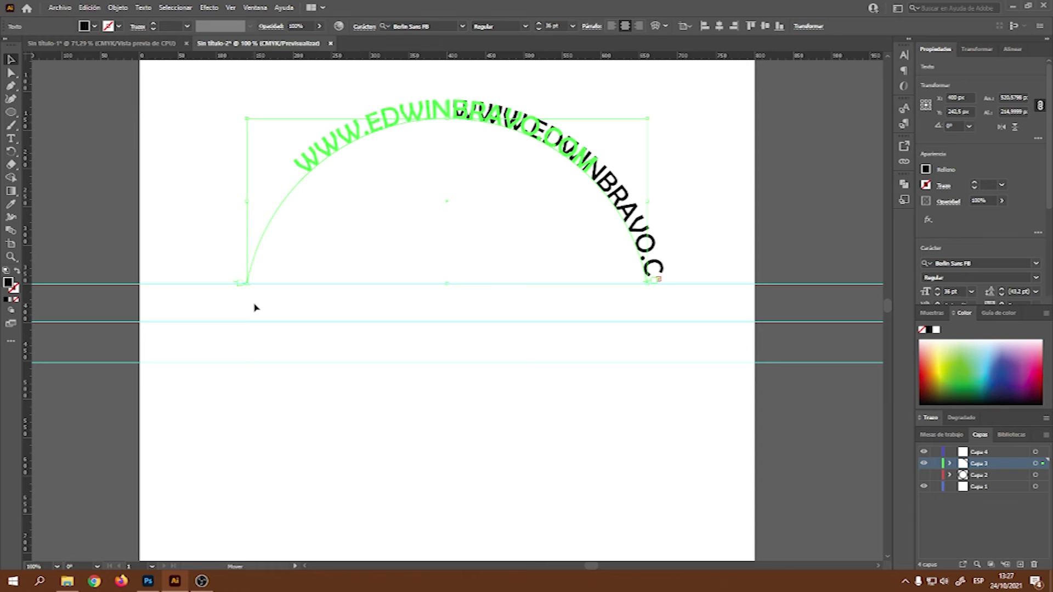
{"action": "left_click_drag", "start_coordinate": [254, 307], "coordinate": [254, 308]}
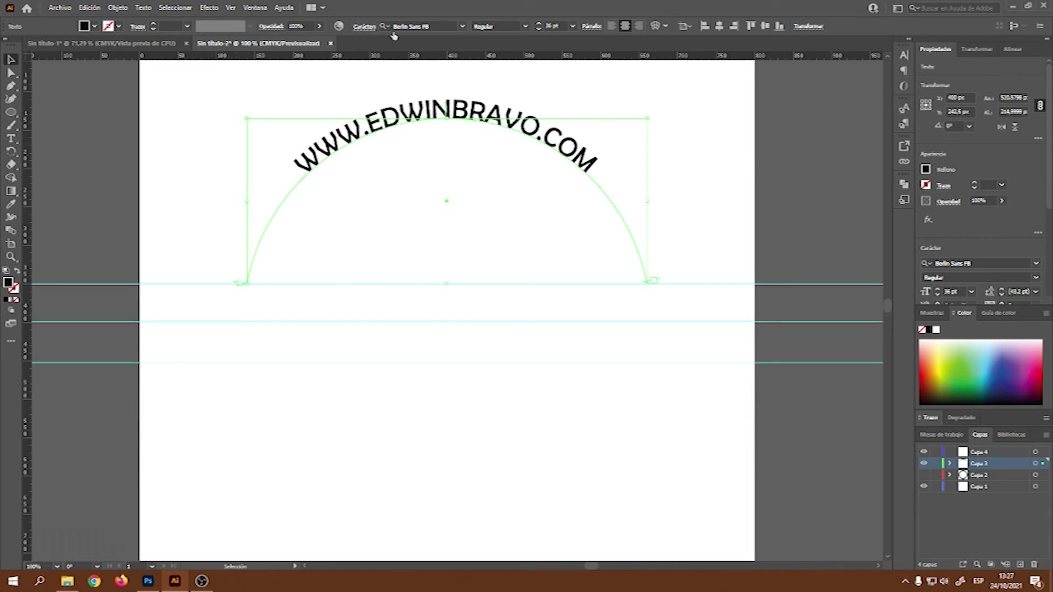
Widen the letter spacing of the upper arc text to a tracking of 500.
{"action": "left_click", "coordinate": [904, 56]}
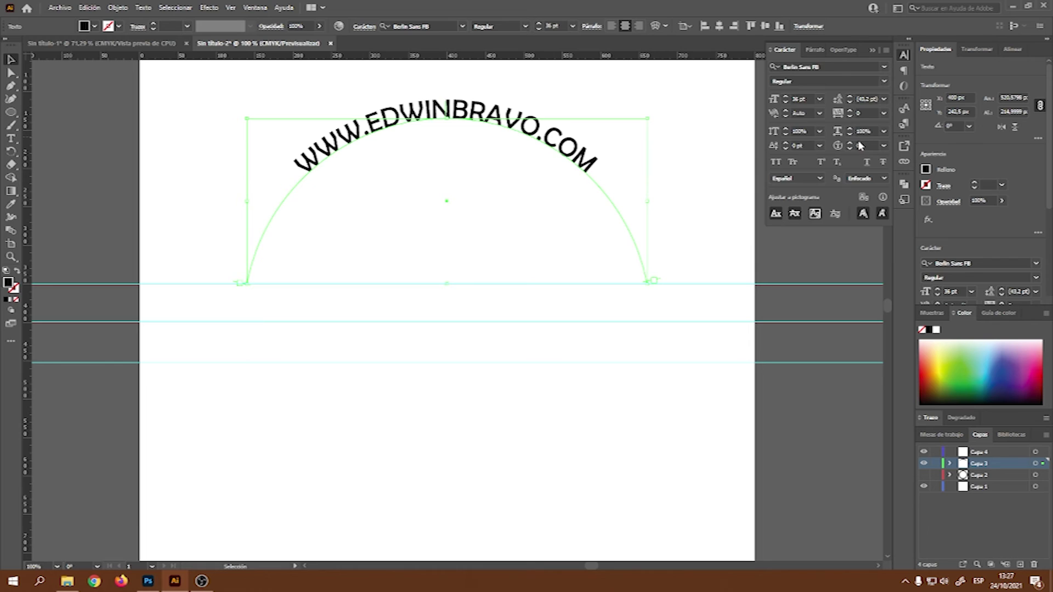
{"action": "left_click", "coordinate": [884, 113]}
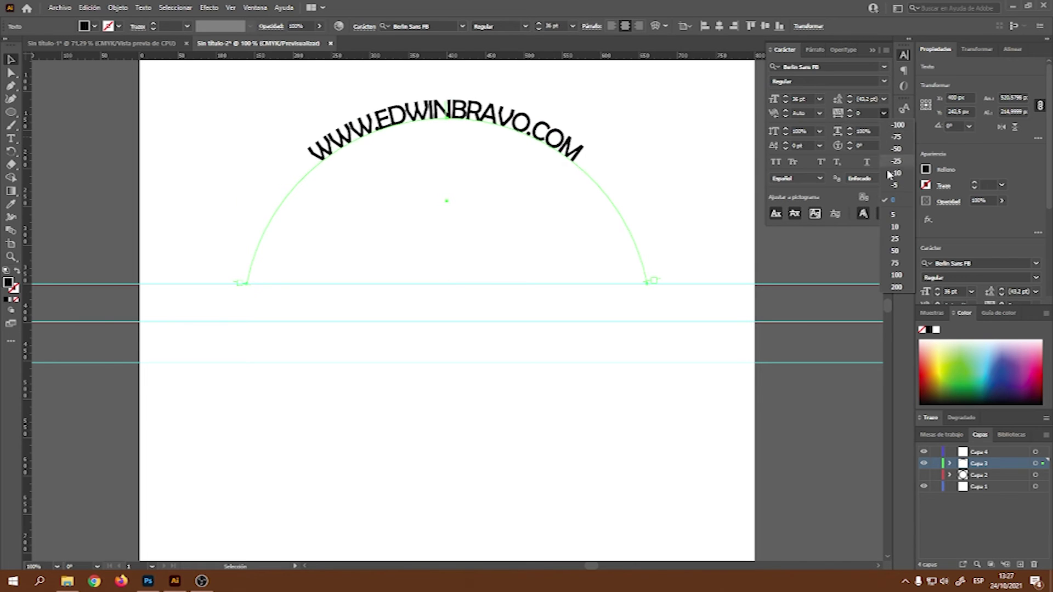
{"action": "left_click", "coordinate": [898, 287]}
{"action": "left_click_drag", "start_coordinate": [866, 114], "coordinate": [848, 113]}
{"action": "type", "text": "30"}
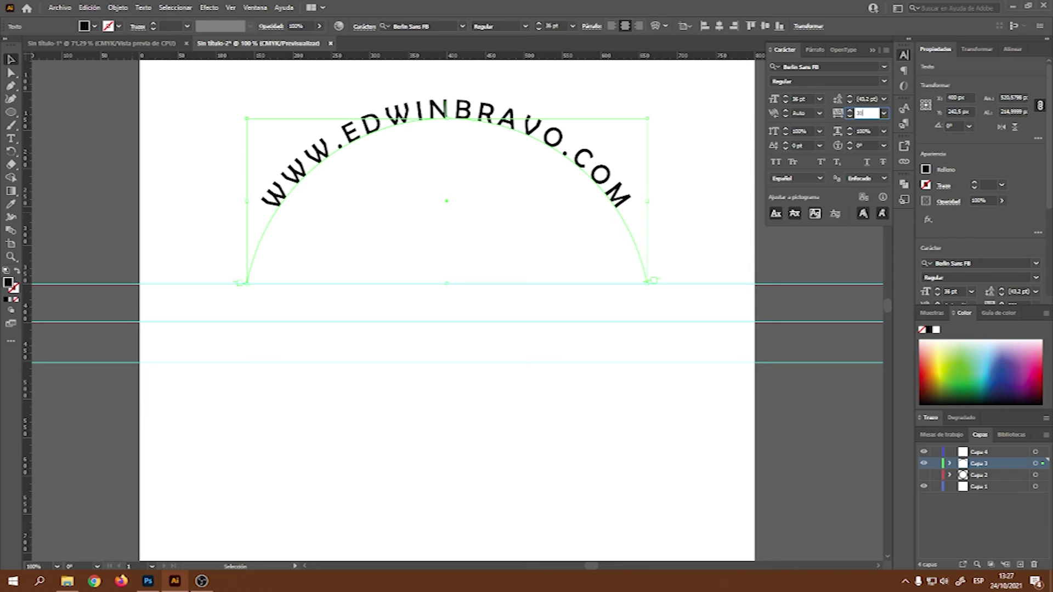
{"action": "type", "text": "0"}
{"action": "key", "text": "Return"}
{"action": "type", "text": "500"}
{"action": "key", "text": "Return"}
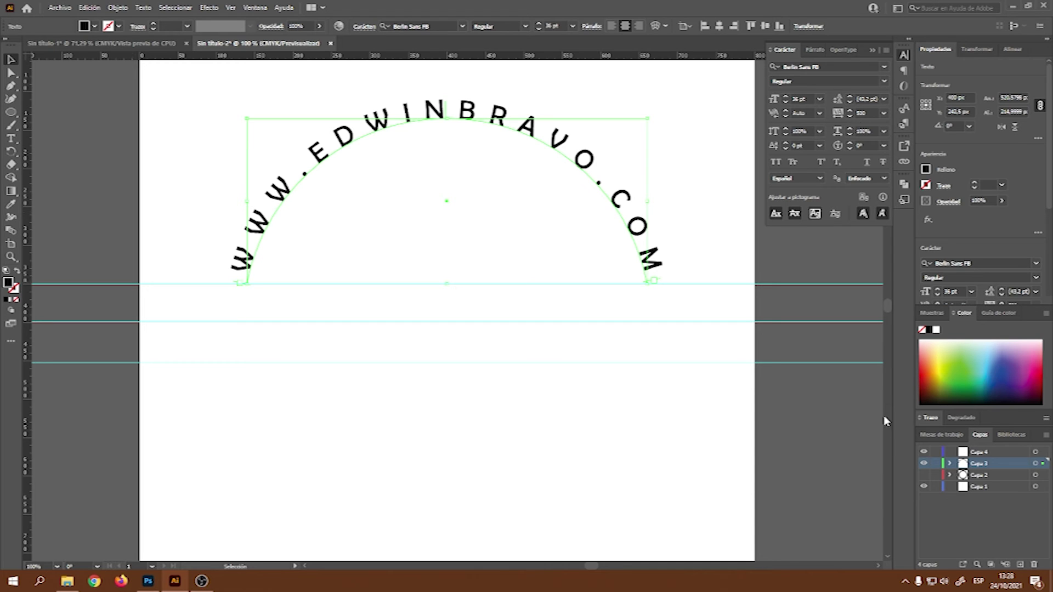
Show the grey ring's layer and give the upper arc text a -9 pt baseline shift and a white fill.
{"action": "left_click", "coordinate": [925, 476]}
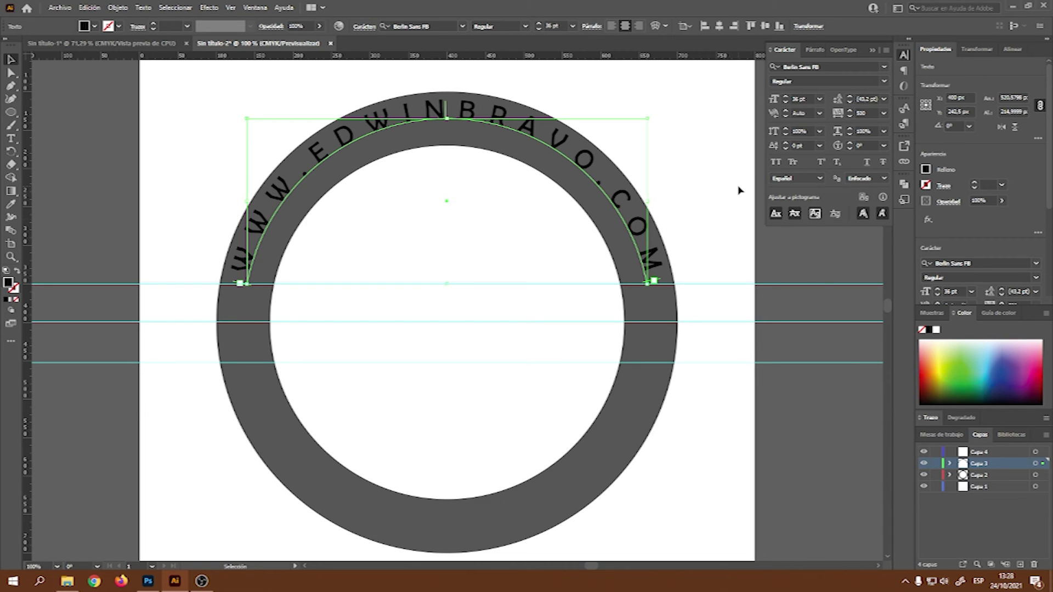
{"action": "left_click", "coordinate": [787, 149]}
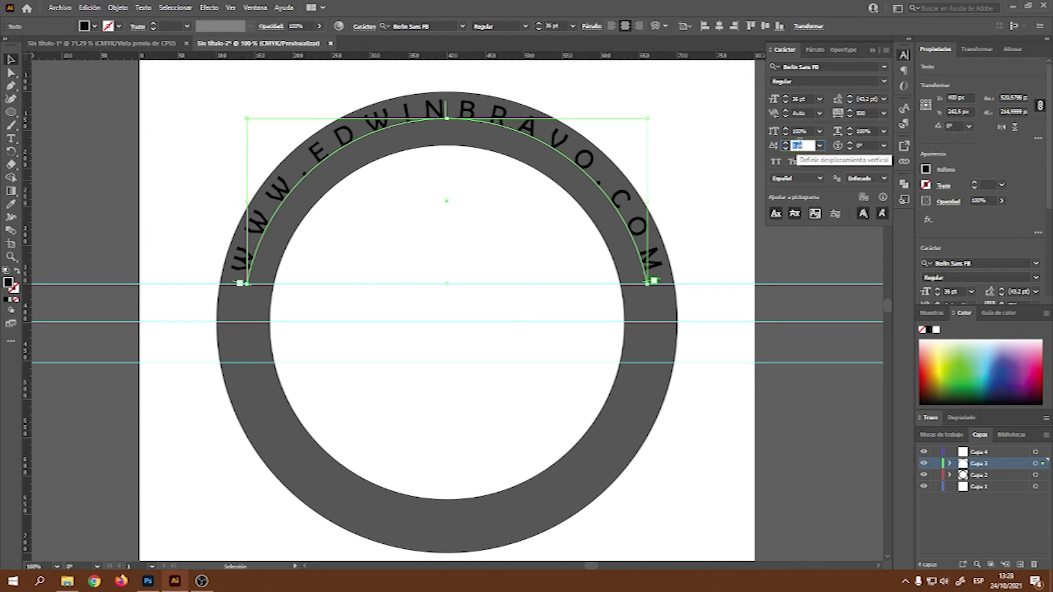
{"action": "type", "text": "-9"}
{"action": "key", "text": "Return"}
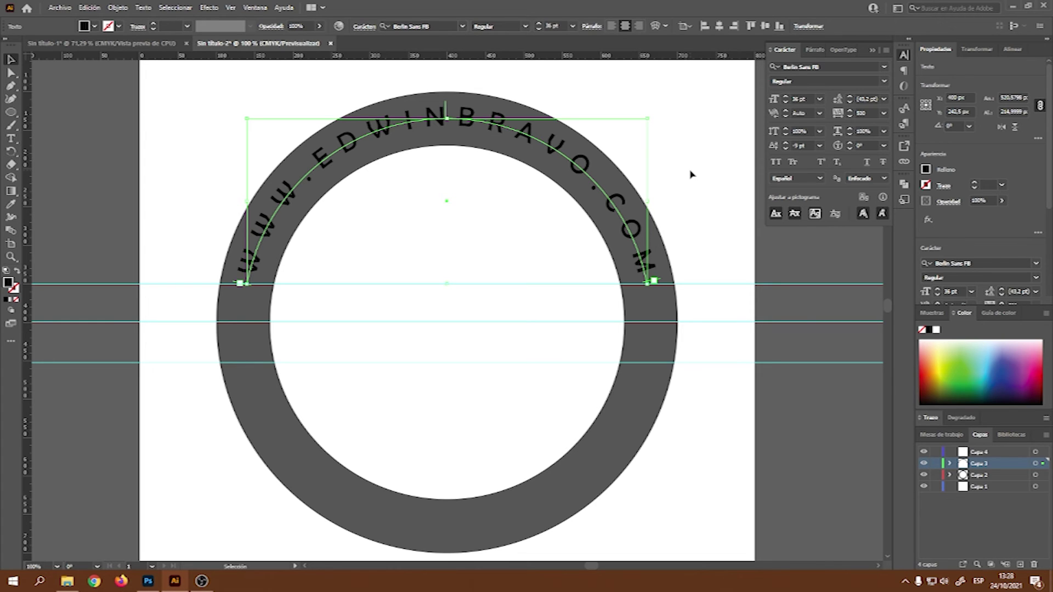
{"action": "left_click", "coordinate": [95, 26]}
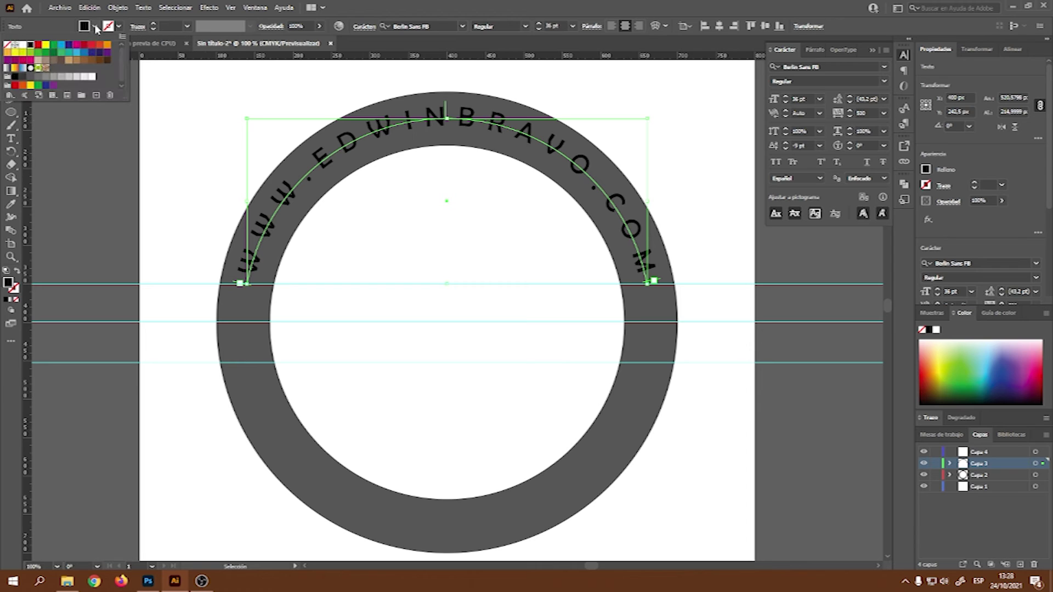
{"action": "left_click", "coordinate": [23, 44]}
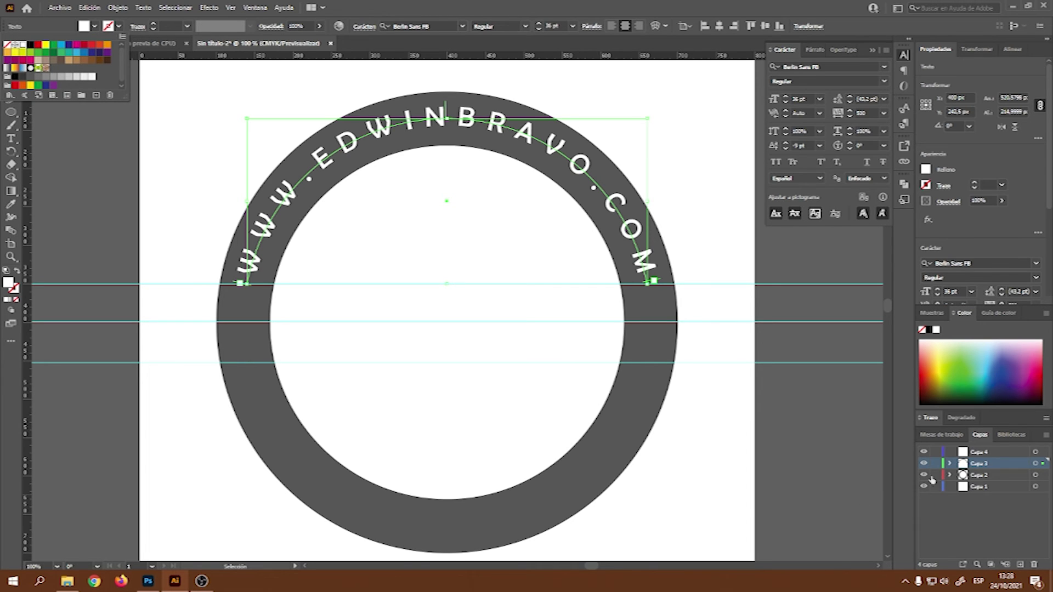
Enter the same website address in capitals as path text along the lower arc.
{"action": "left_click", "coordinate": [989, 456]}
{"action": "left_click", "coordinate": [981, 453]}
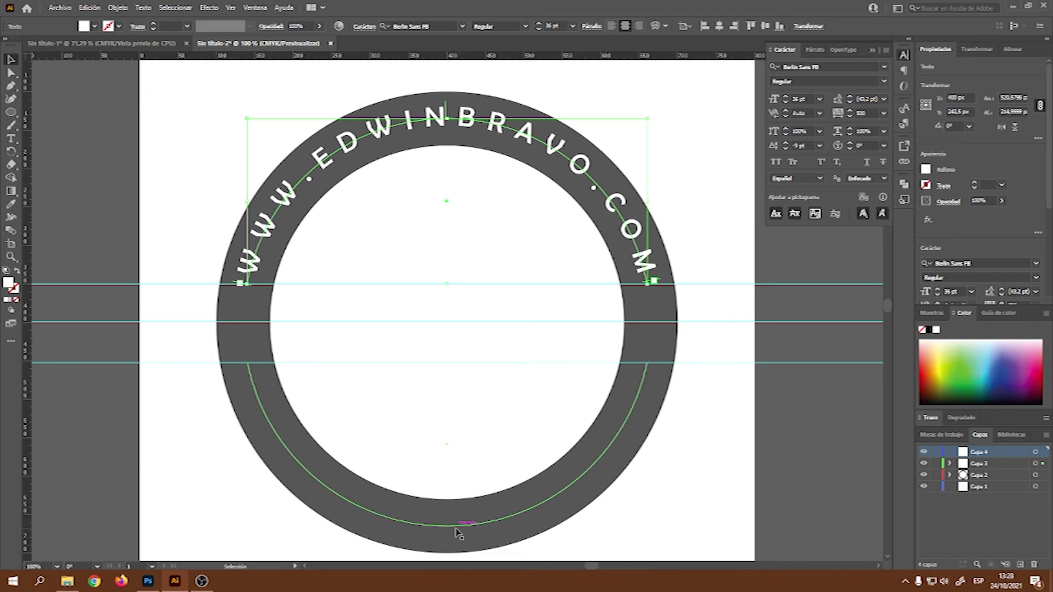
{"action": "left_click", "coordinate": [460, 526]}
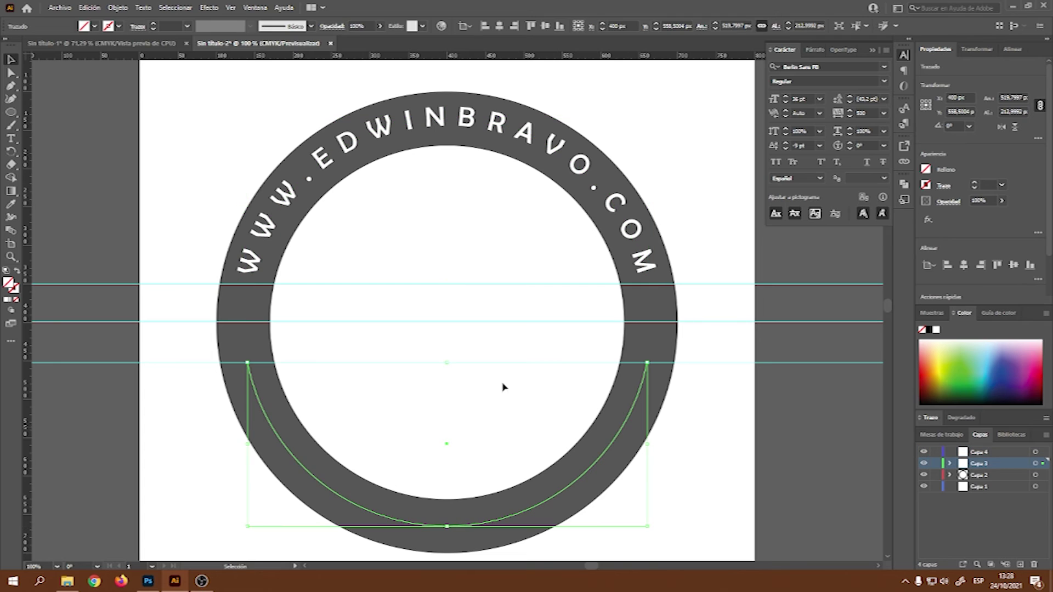
{"action": "left_click", "coordinate": [11, 139]}
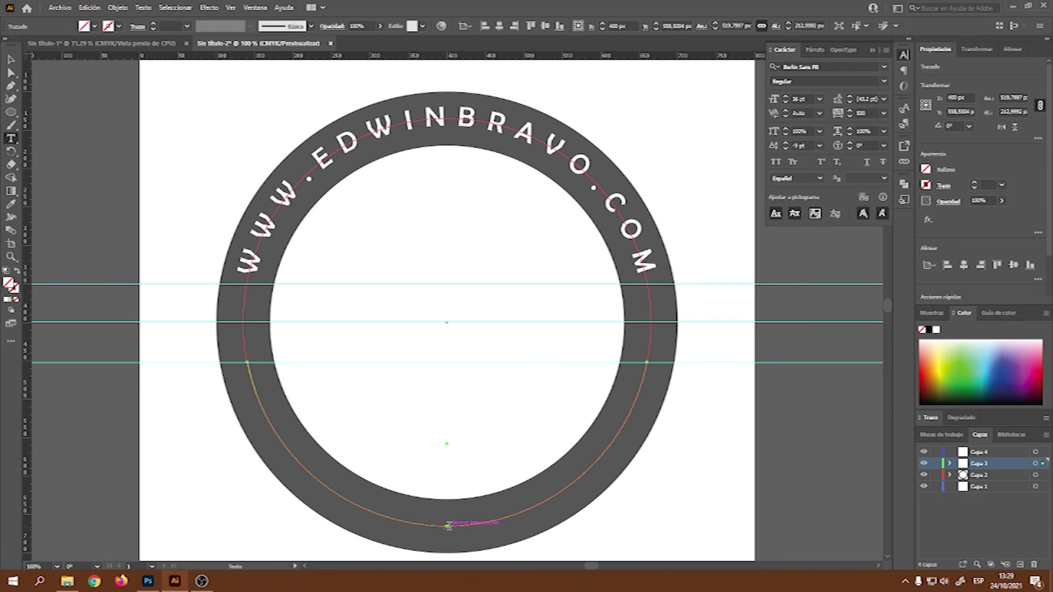
{"action": "left_click", "coordinate": [449, 526]}
{"action": "type", "text": "w"}
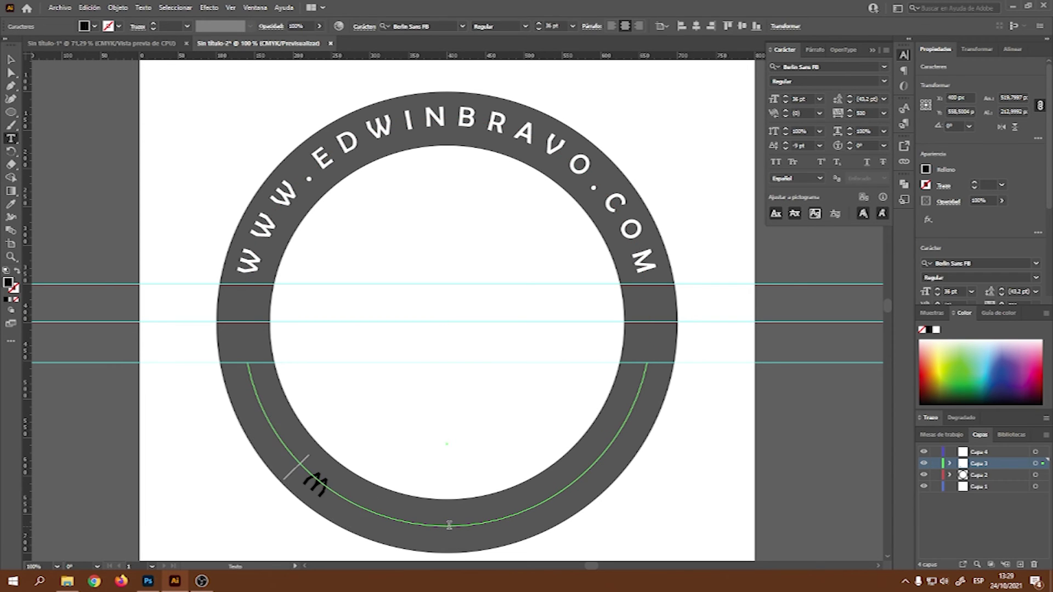
{"action": "type", "text": "WW.EDWIN"}
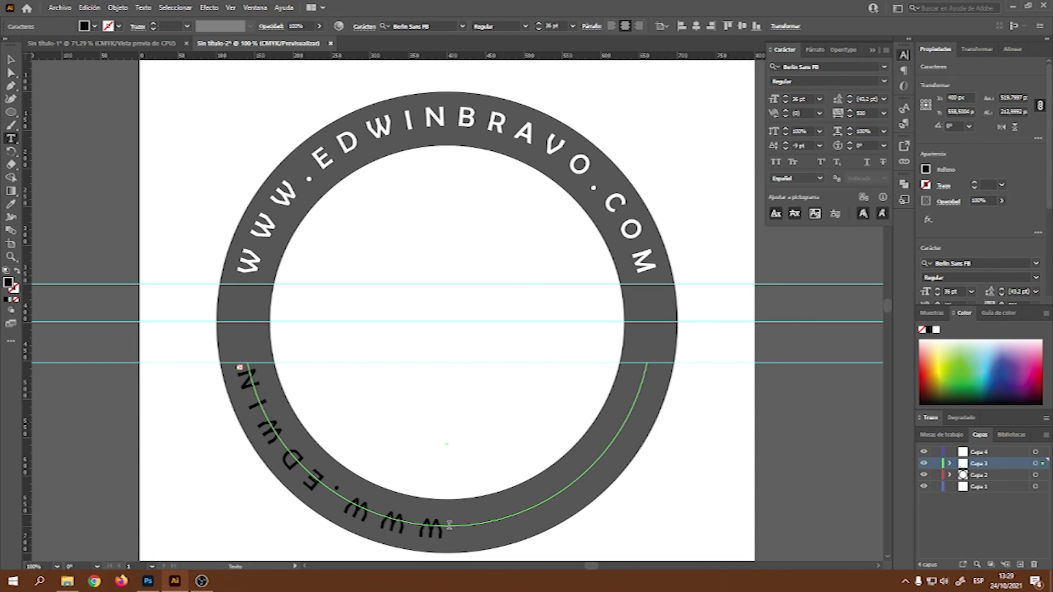
Move the start of the lower path text to the arc's right end and flip the text to the inner side of the arc.
{"action": "left_click", "coordinate": [12, 59]}
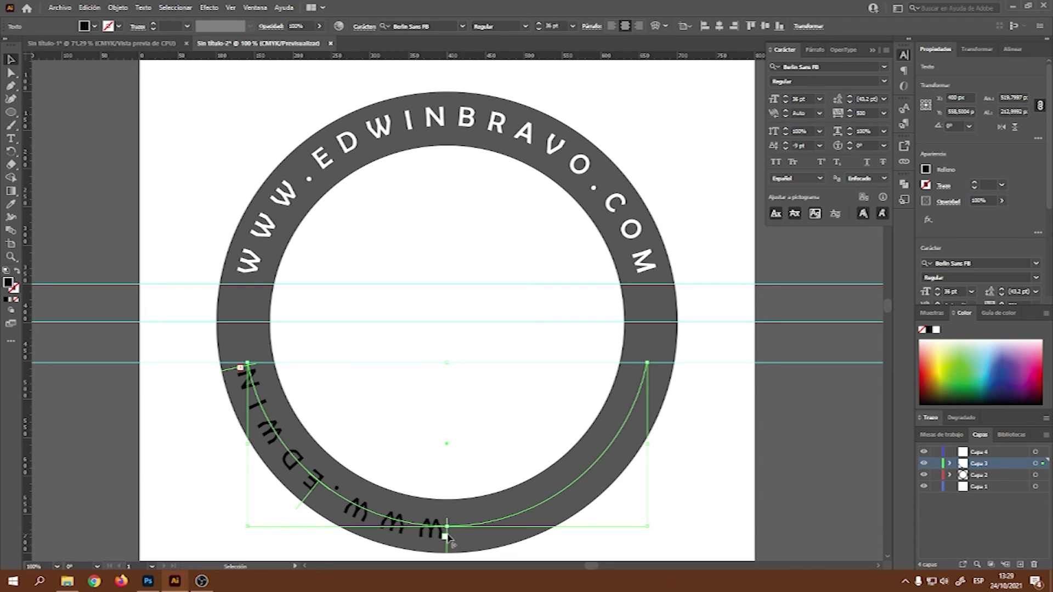
{"action": "left_click_drag", "start_coordinate": [447, 537], "coordinate": [645, 366]}
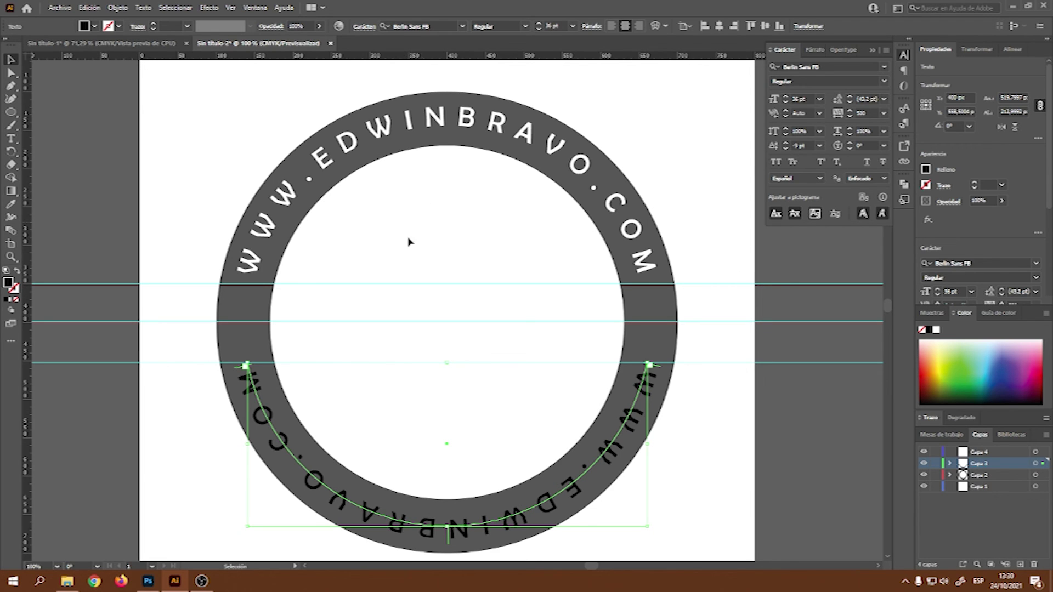
{"action": "scroll", "coordinate": [705, 428], "scroll_direction": "down", "scroll_amount": 1}
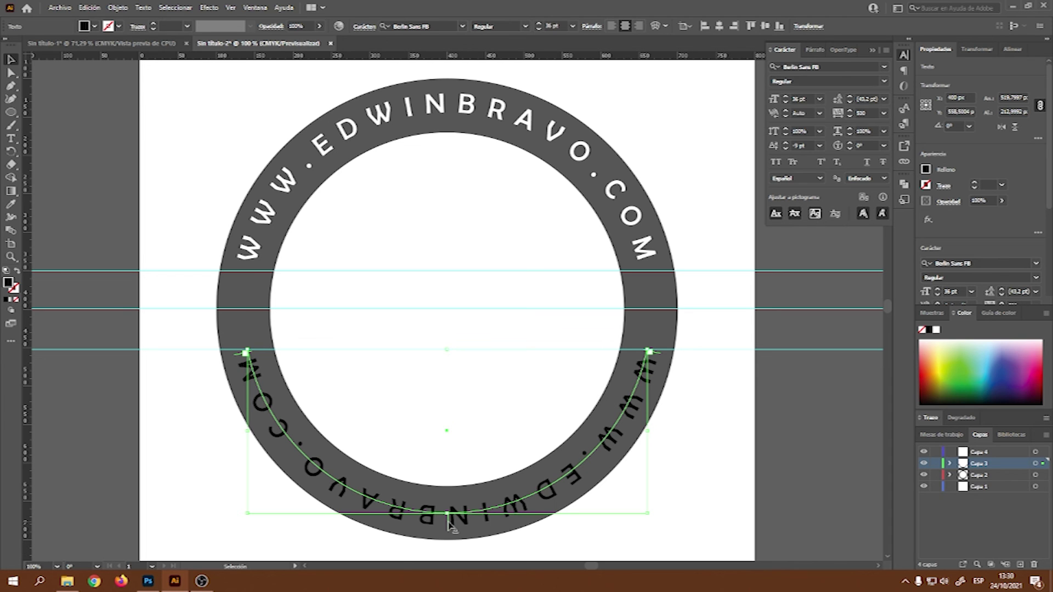
{"action": "left_click_drag", "start_coordinate": [448, 524], "coordinate": [447, 510]}
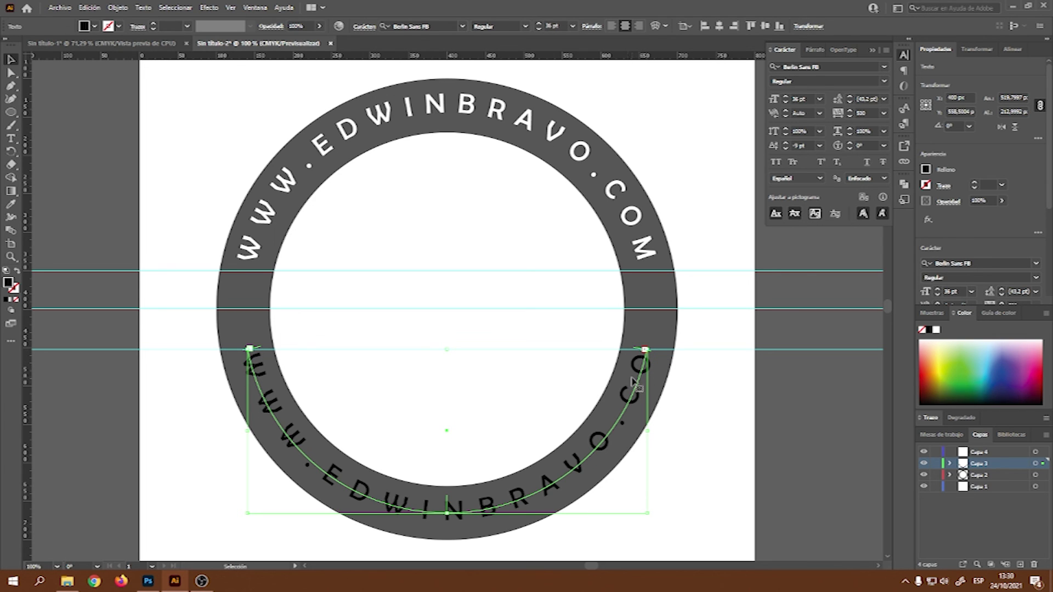
Reduce the tracking of the lower arc text to 400 so the whole address fits on the arc.
{"action": "left_click", "coordinate": [871, 113]}
{"action": "type", "text": "4"}
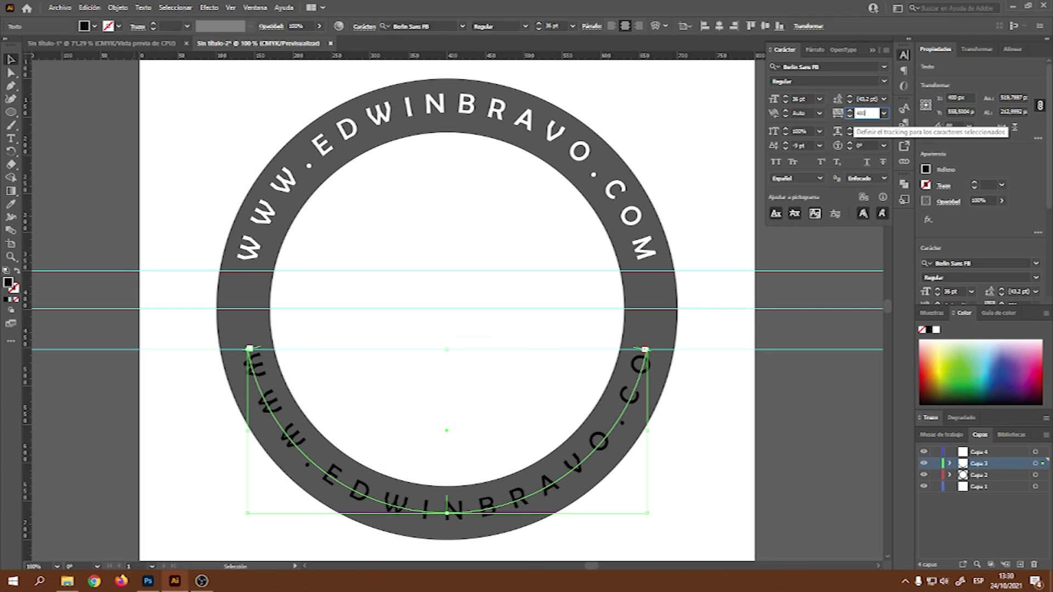
{"action": "type", "text": "80"}
{"action": "key", "text": "Return"}
{"action": "type", "text": "4"}
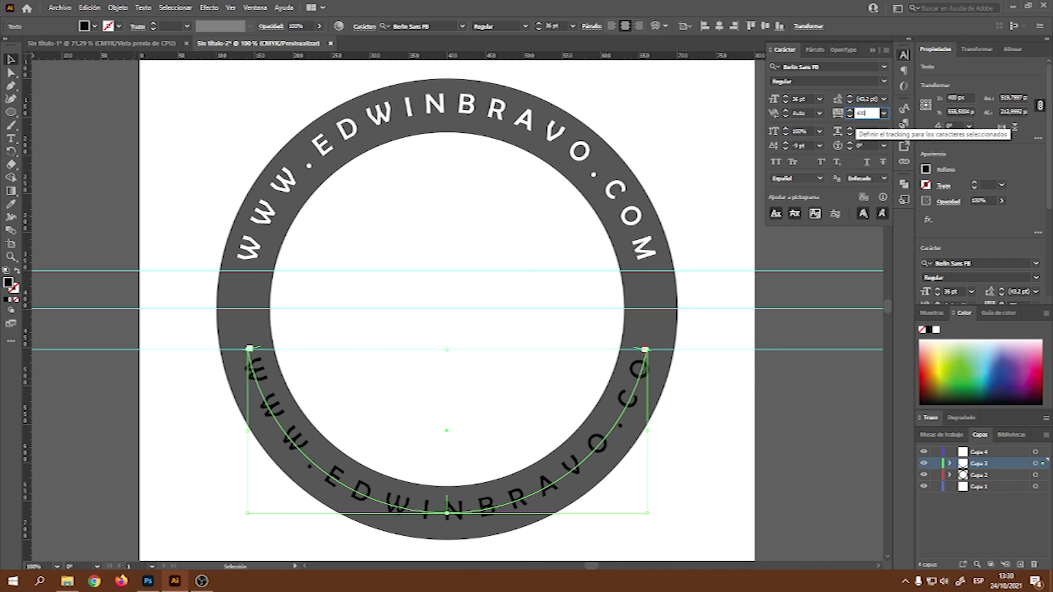
{"action": "type", "text": "00"}
{"action": "key", "text": "Return"}
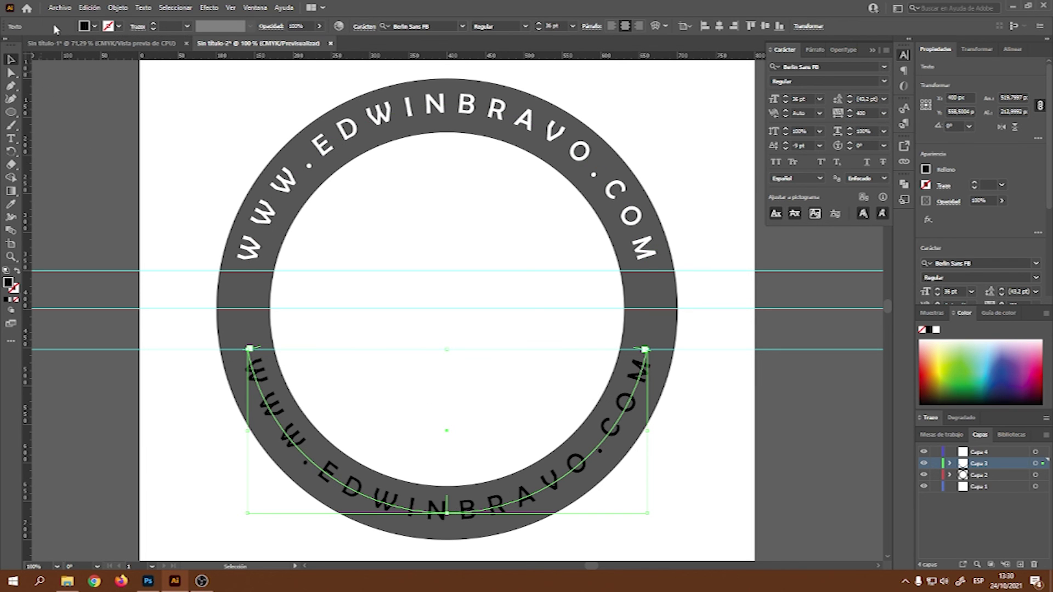
Fill the lower arc text with white, check it deselected, and select it again.
{"action": "left_click", "coordinate": [94, 26]}
{"action": "left_click", "coordinate": [23, 44]}
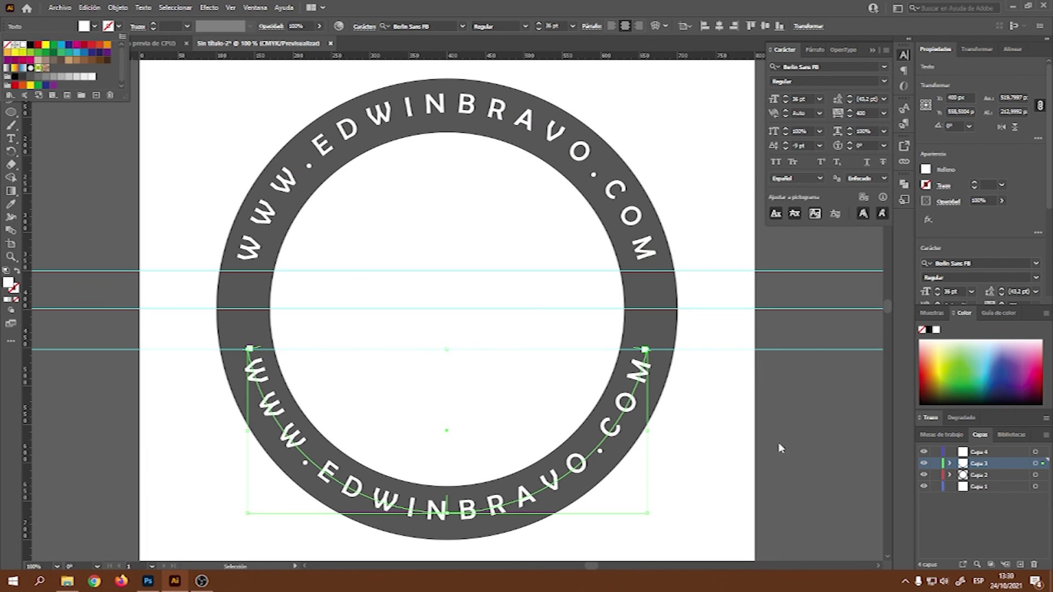
{"action": "left_click", "coordinate": [782, 447]}
{"action": "left_click", "coordinate": [785, 445]}
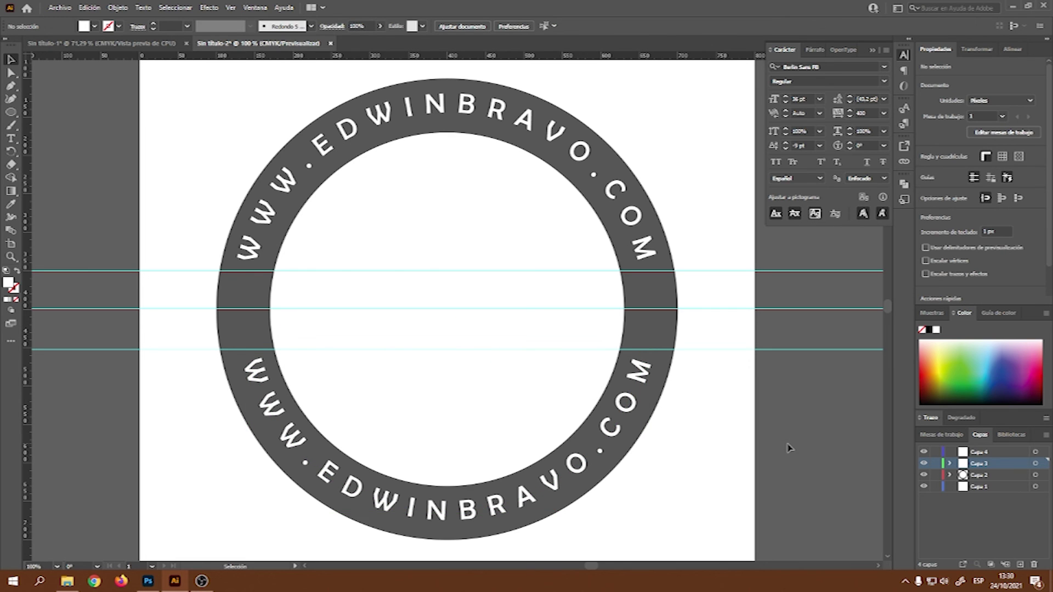
{"action": "left_click", "coordinate": [632, 423]}
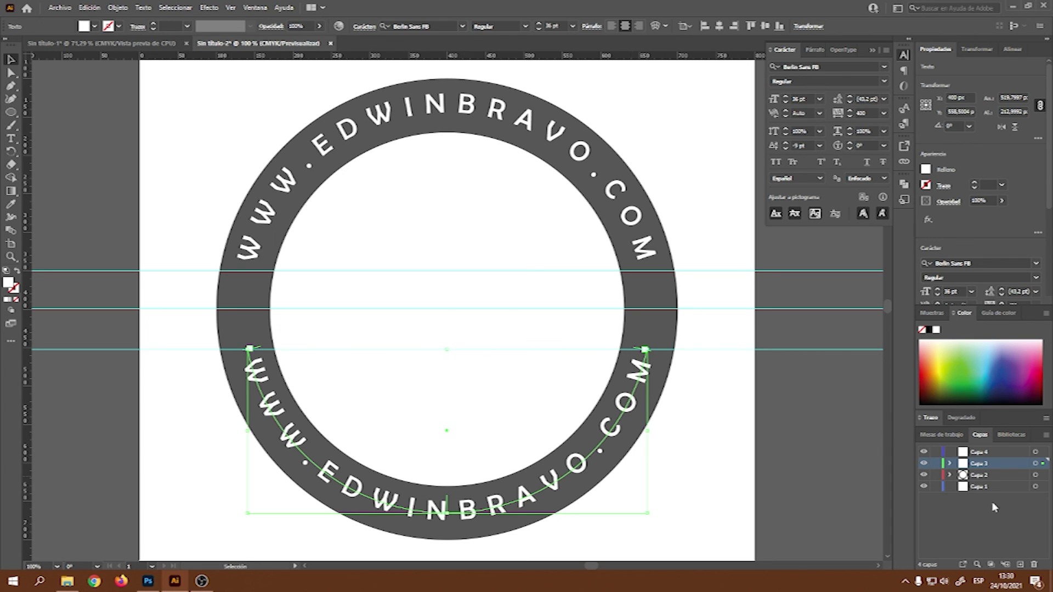
Add a new layer on top and draw a white circle about 14 px wide on the ring's left side at the middle guide.
{"action": "left_click", "coordinate": [993, 456]}
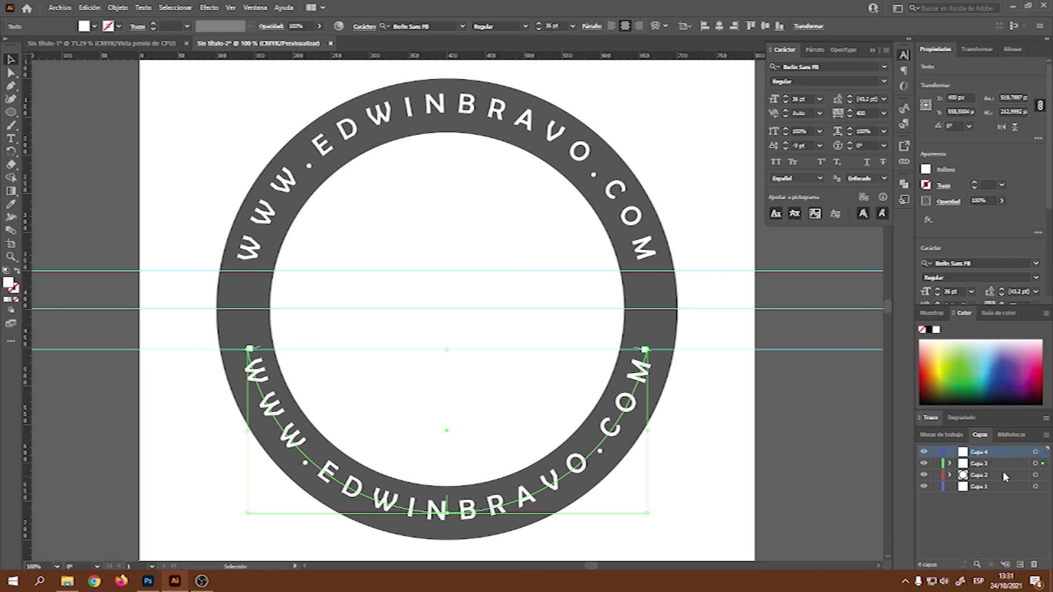
{"action": "left_click", "coordinate": [1020, 565]}
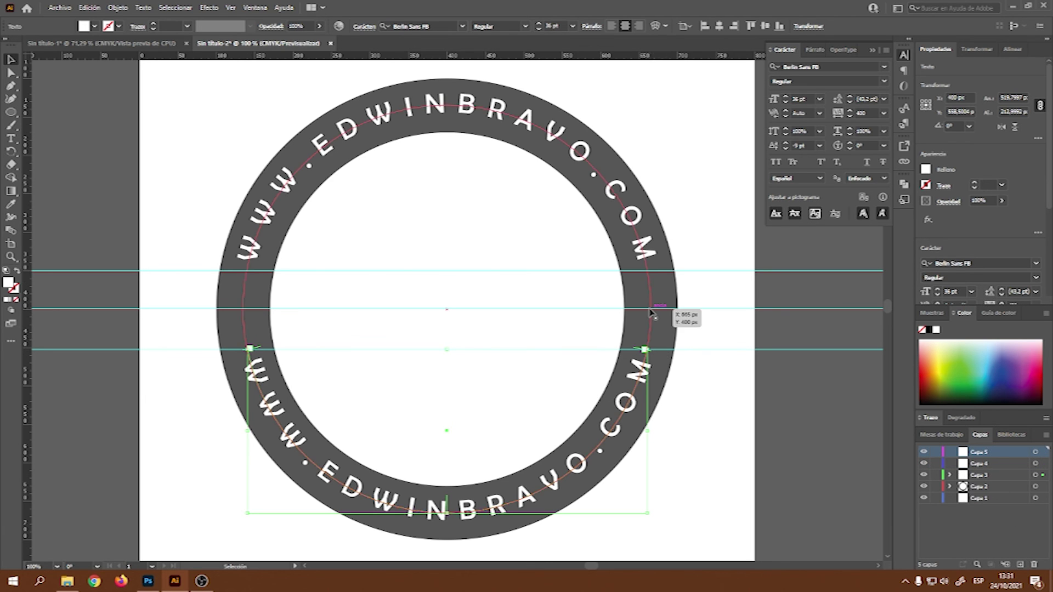
{"action": "left_click", "coordinate": [12, 113]}
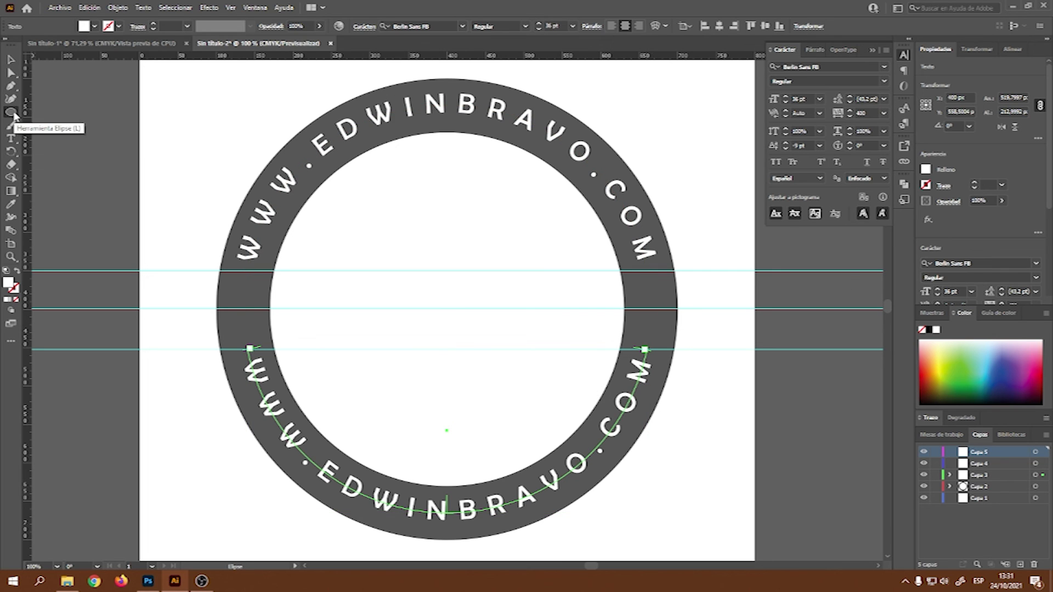
{"action": "left_click", "coordinate": [84, 27]}
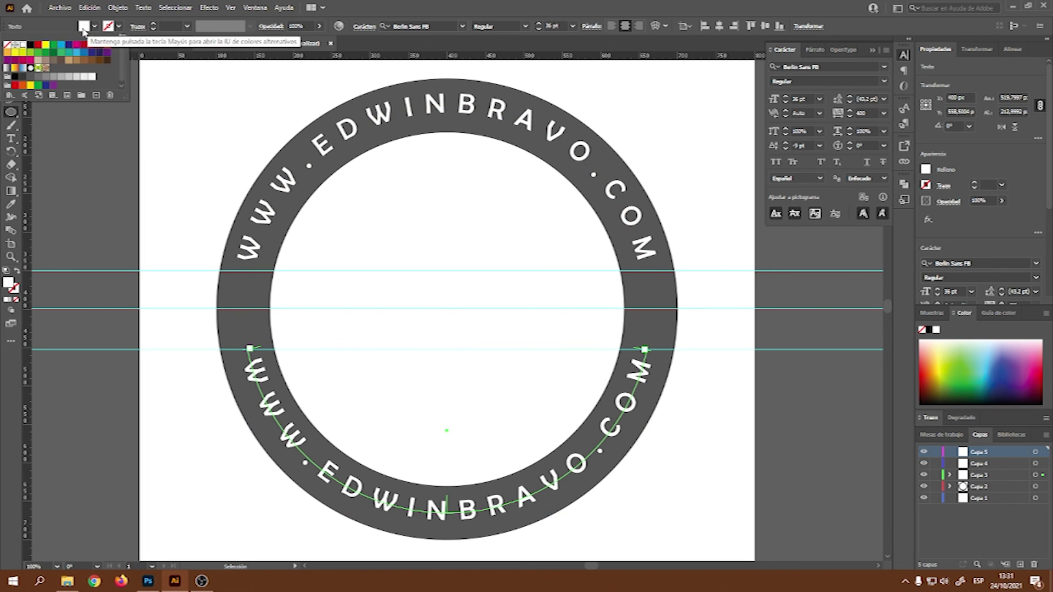
{"action": "left_click", "coordinate": [22, 46]}
{"action": "left_click", "coordinate": [237, 310]}
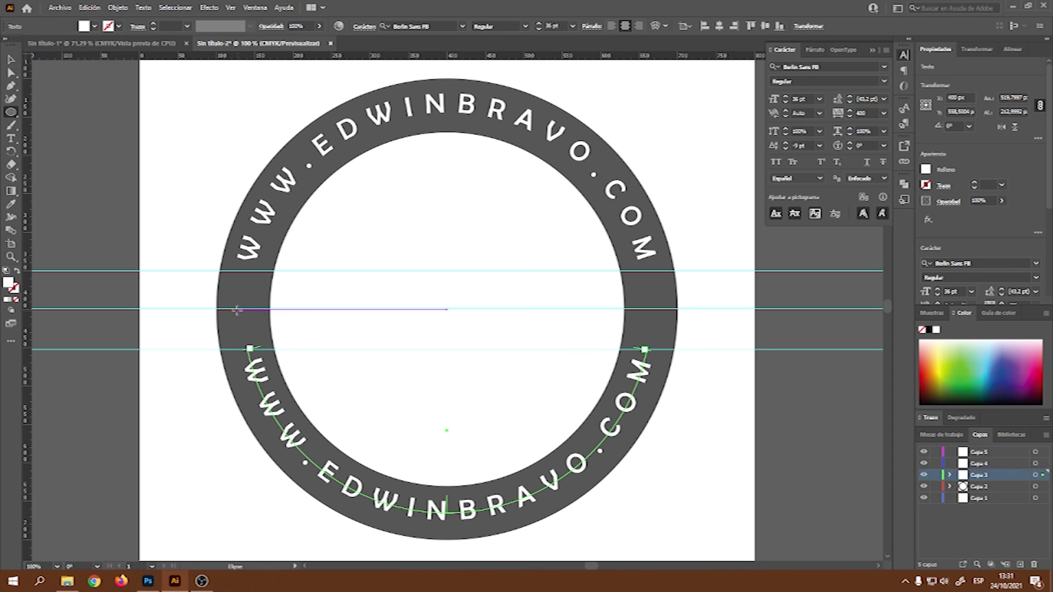
{"action": "left_click_drag", "start_coordinate": [241, 309], "coordinate": [246, 315]}
Position the white circle on the middle guide, midway across the ring's left band.
{"action": "key", "text": "v"}
{"action": "scroll", "coordinate": [241, 307], "scroll_direction": "up", "scroll_amount": 2}
{"action": "left_click_drag", "start_coordinate": [221, 281], "coordinate": [225, 276]}
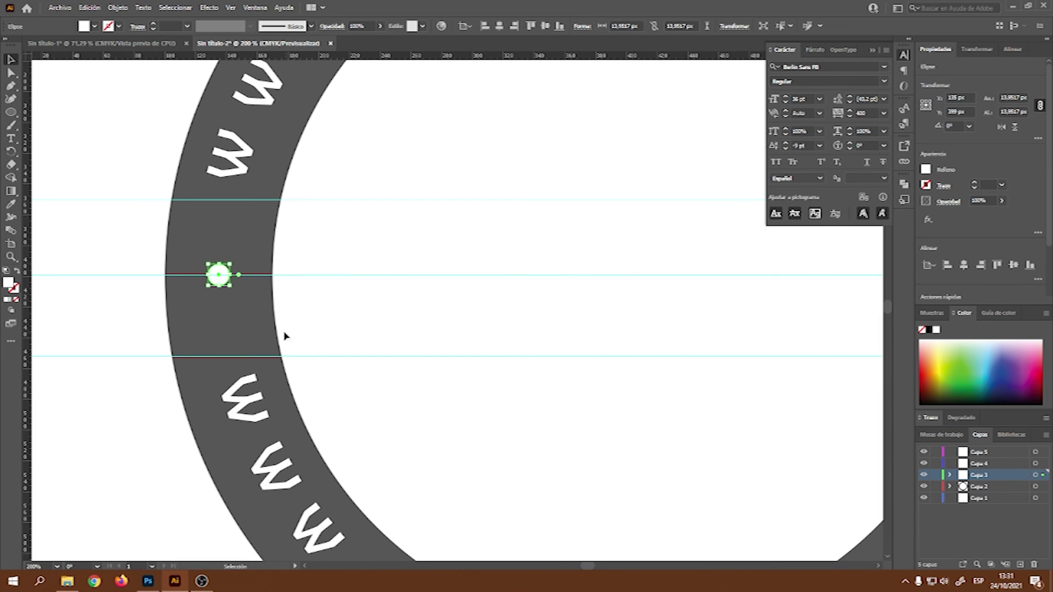
Duplicate the white circle horizontally along the middle guide onto the ring's right band, and deselect the copy.
{"action": "scroll", "coordinate": [471, 407], "scroll_direction": "down", "scroll_amount": 1}
{"action": "left_click_drag", "start_coordinate": [587, 564], "coordinate": [591, 565]}
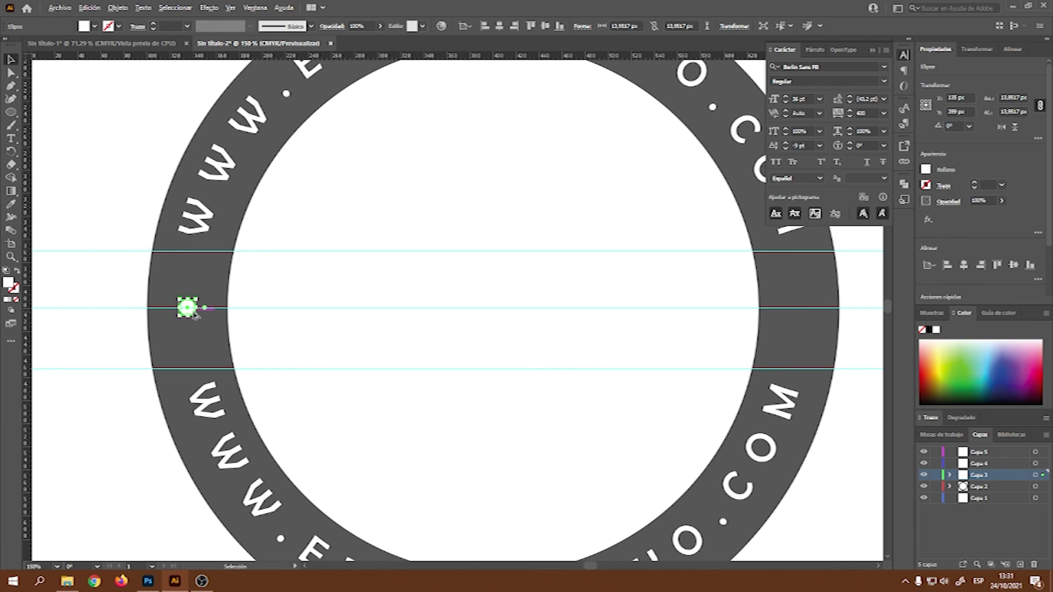
{"action": "left_click_drag", "start_coordinate": [195, 314], "coordinate": [810, 313]}
{"action": "scroll", "coordinate": [602, 339], "scroll_direction": "down", "scroll_amount": 1}
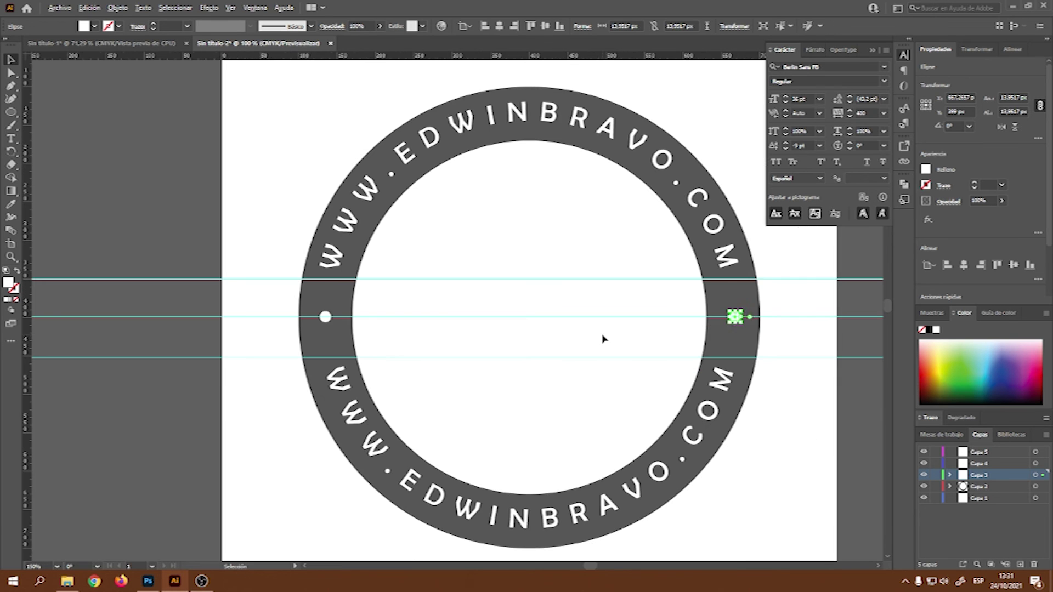
{"action": "left_click_drag", "start_coordinate": [591, 565], "coordinate": [599, 565]}
{"action": "scroll", "coordinate": [460, 434], "scroll_direction": "down", "scroll_amount": 1}
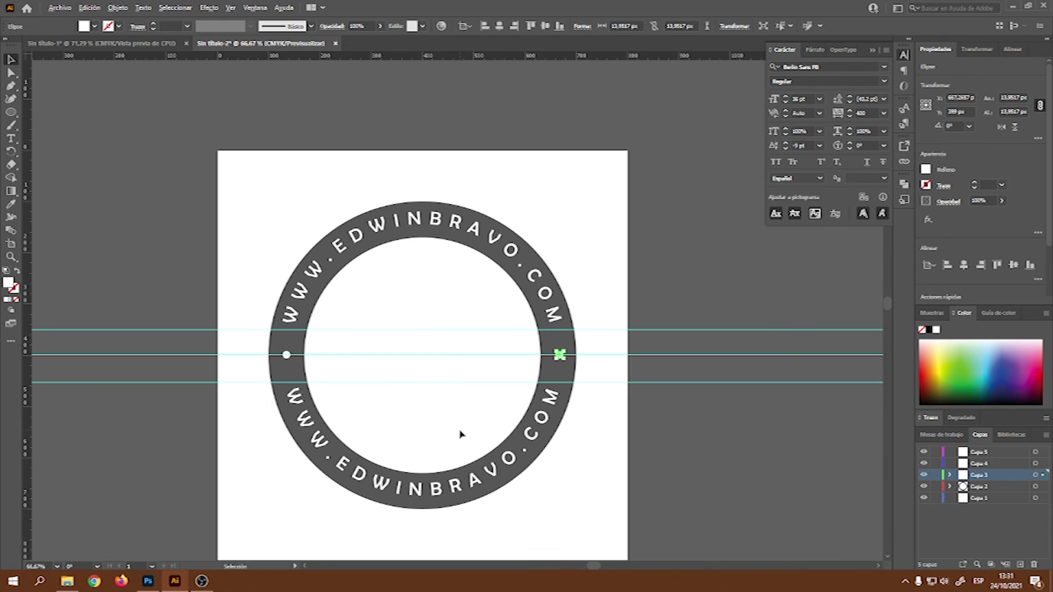
{"action": "left_click", "coordinate": [598, 467]}
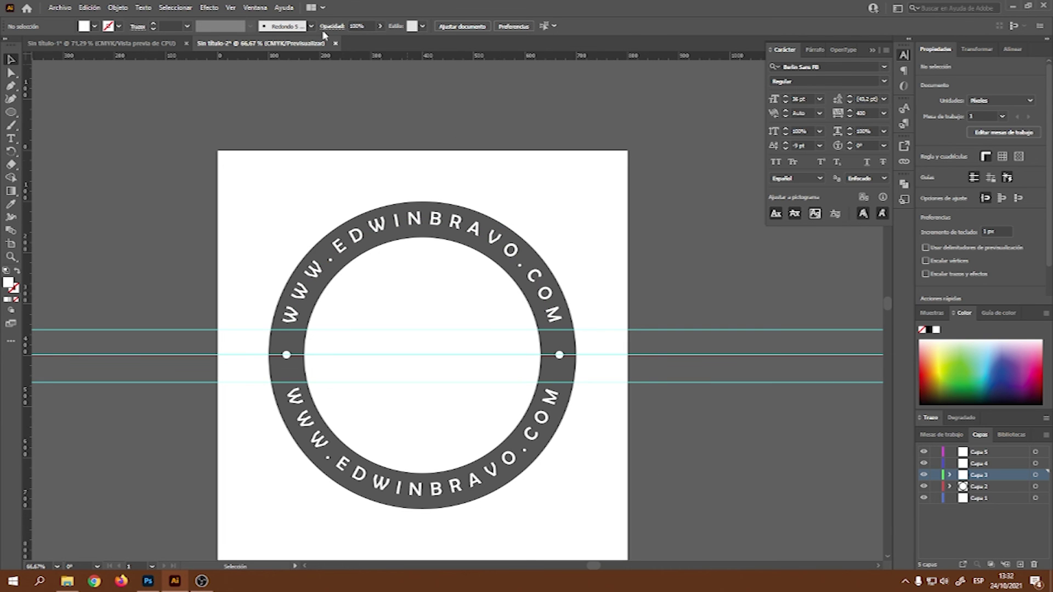
Switch to Photoshop to compare its version of the badge, and return to Illustrator.
{"action": "left_click", "coordinate": [148, 581]}
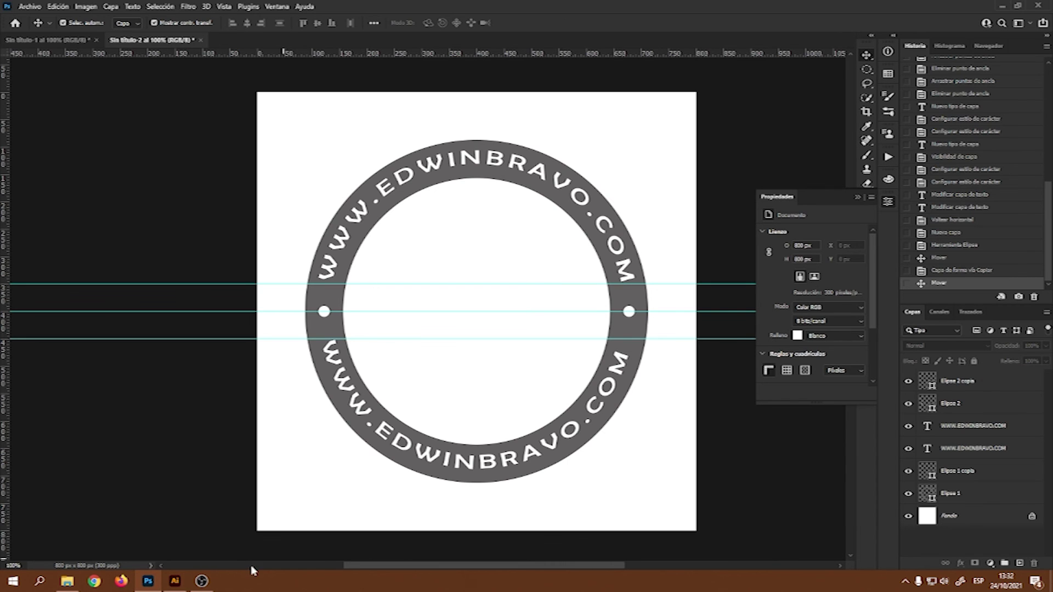
{"action": "left_click", "coordinate": [175, 581]}
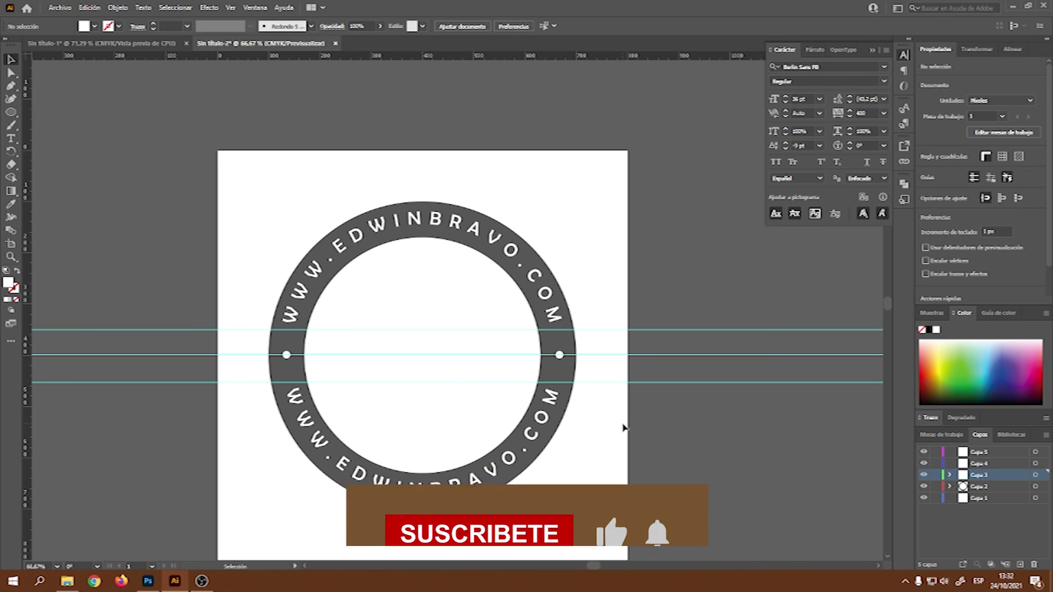